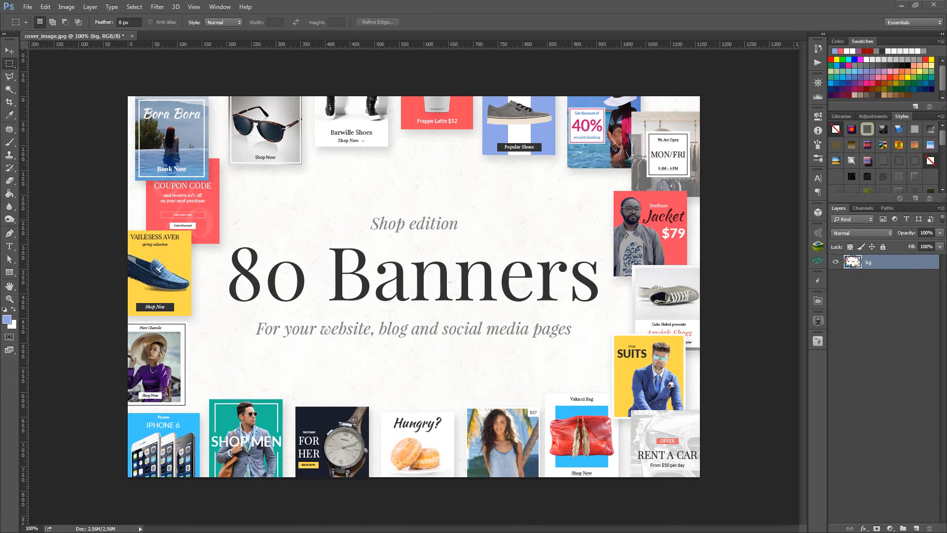
- Bring up the "80 Banners - Shop Edition" folder and open the "Fonts, Images and Mockups" PDF
{"action": "left_click_drag", "start_coordinate": [946, 79], "coordinate": [519, 59]}
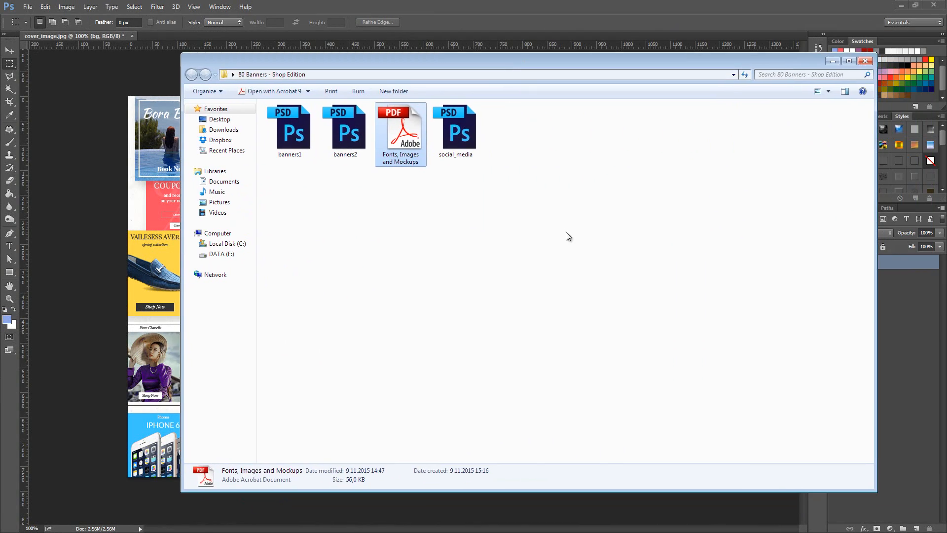
{"action": "left_click", "coordinate": [559, 246]}
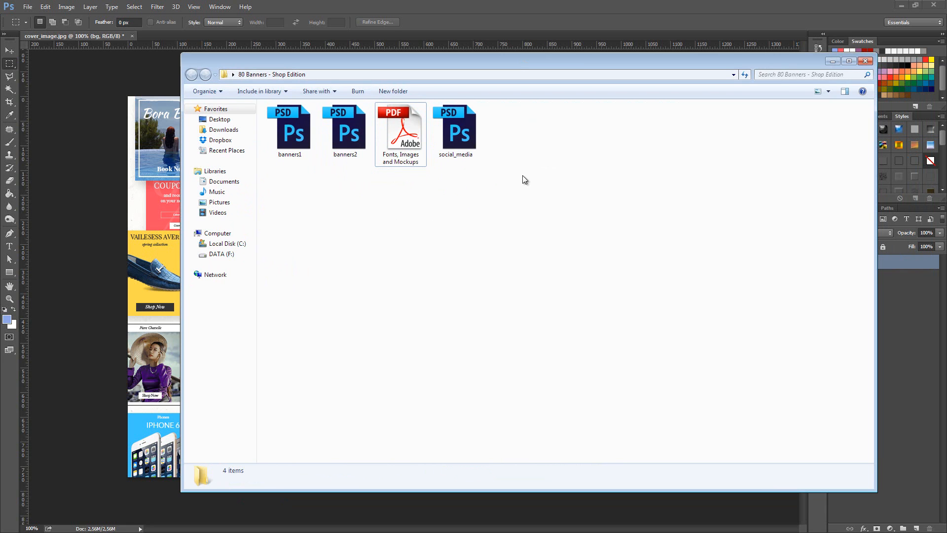
{"action": "left_click", "coordinate": [380, 157]}
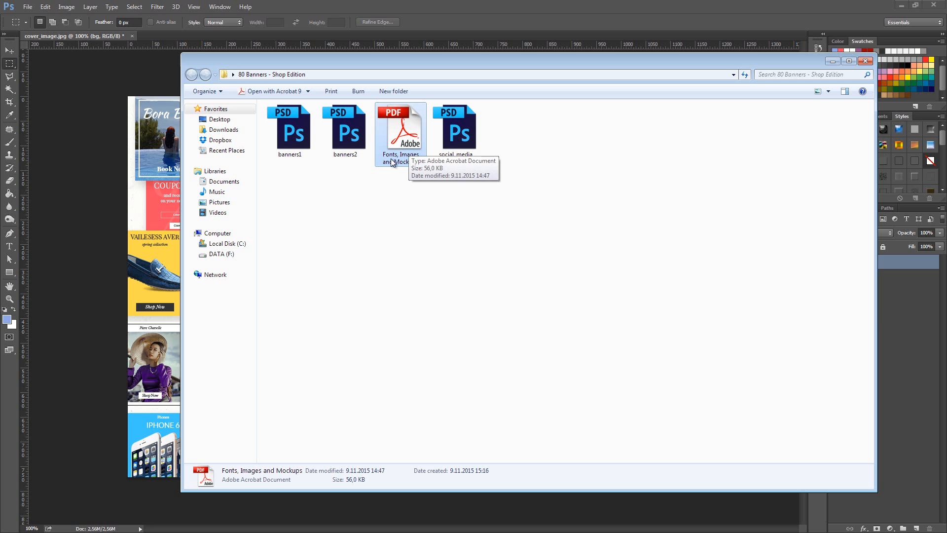
{"action": "double_click", "coordinate": [392, 132]}
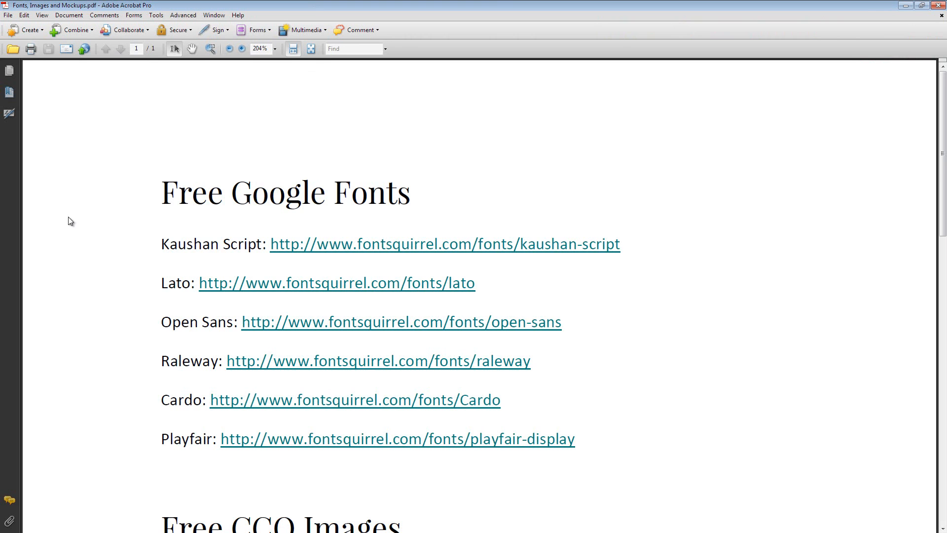
- Review the PDF's links for free Google fonts, CC0 images and mockups, and close the document
{"action": "scroll", "coordinate": [79, 200], "scroll_direction": "down", "scroll_amount": 3}
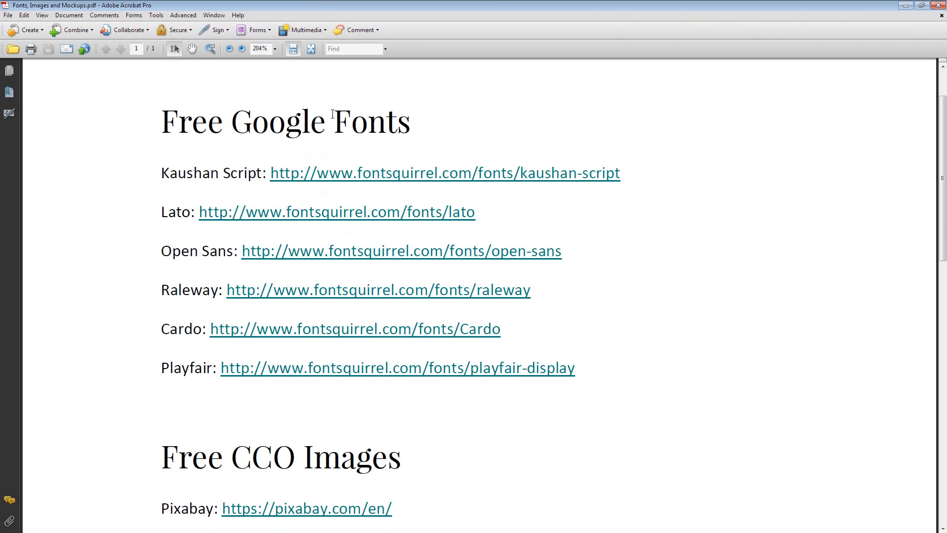
{"action": "scroll", "coordinate": [98, 291], "scroll_direction": "down", "scroll_amount": 14}
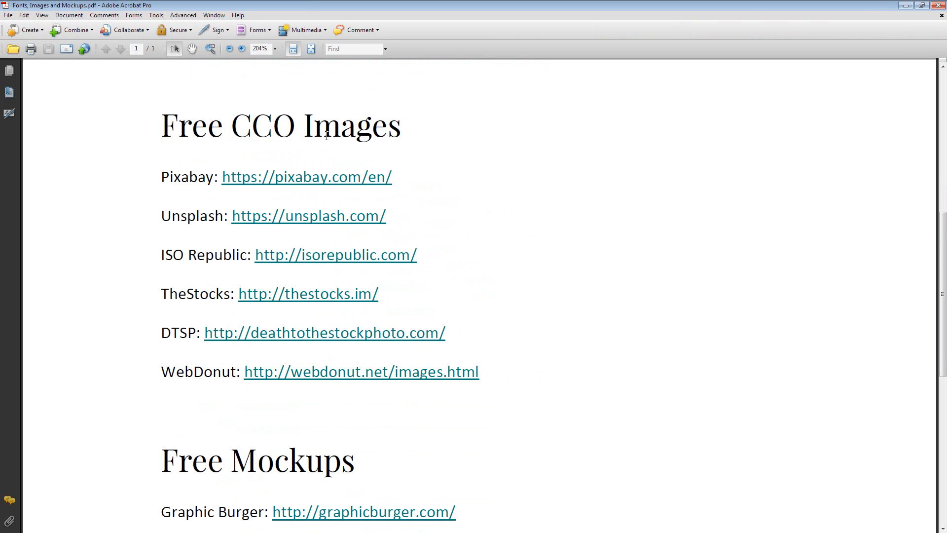
{"action": "scroll", "coordinate": [126, 275], "scroll_direction": "down", "scroll_amount": 2}
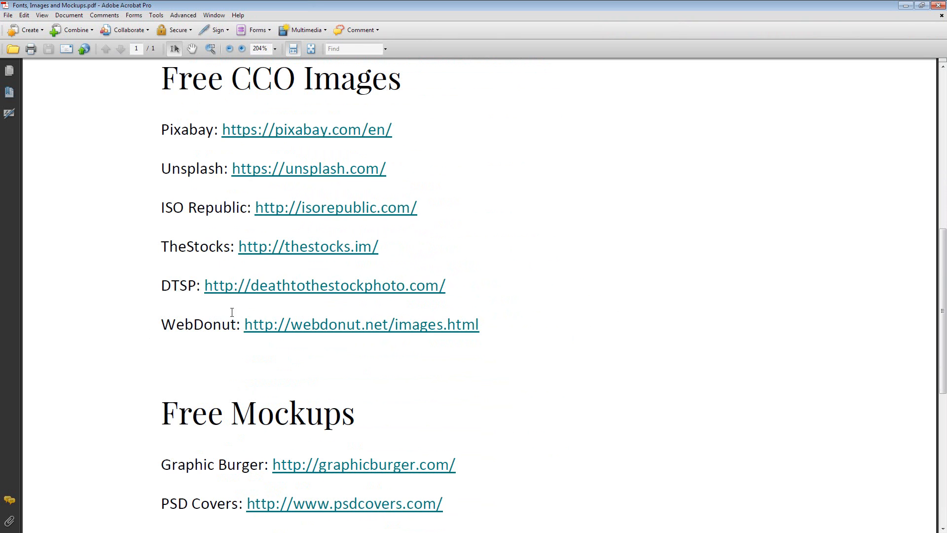
{"action": "scroll", "coordinate": [131, 242], "scroll_direction": "down", "scroll_amount": 4}
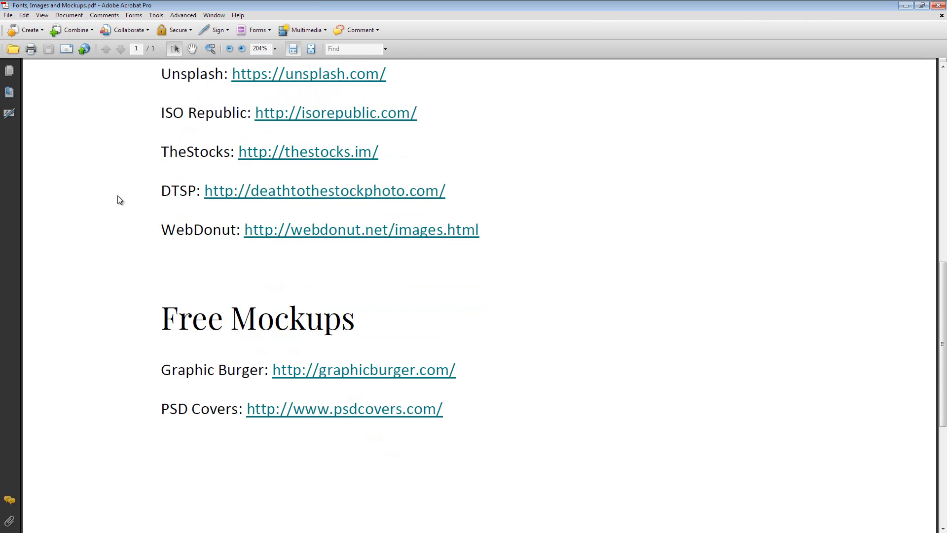
{"action": "scroll", "coordinate": [99, 226], "scroll_direction": "down", "scroll_amount": 2}
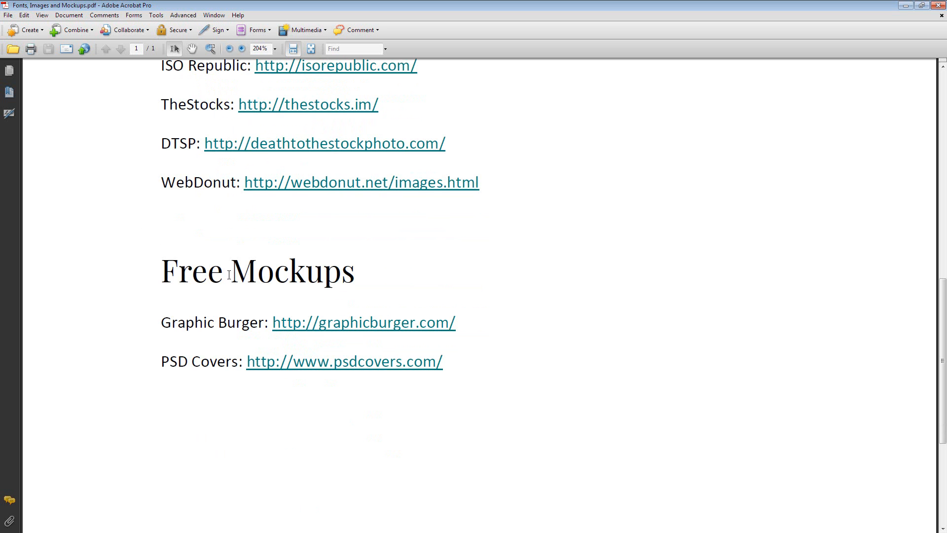
{"action": "scroll", "coordinate": [233, 266], "scroll_direction": "up", "scroll_amount": 20}
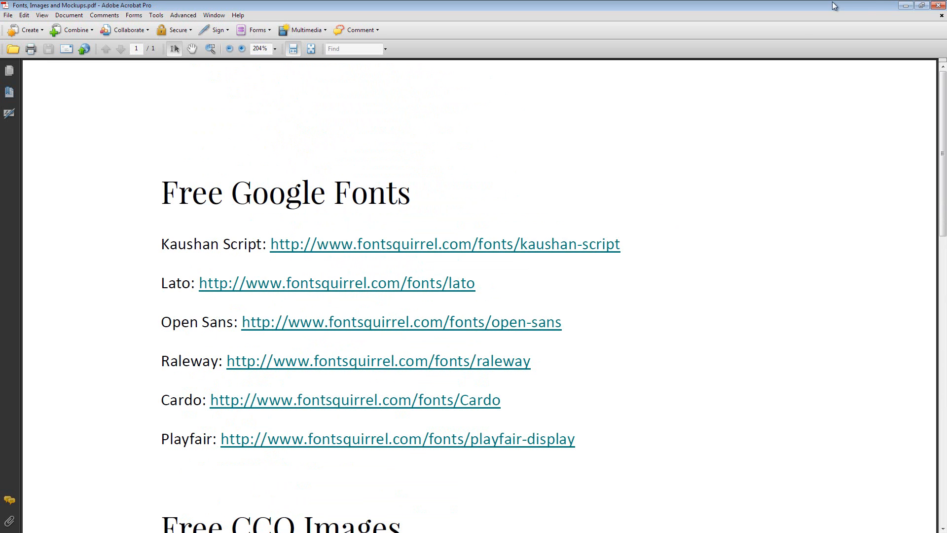
{"action": "left_click", "coordinate": [938, 6]}
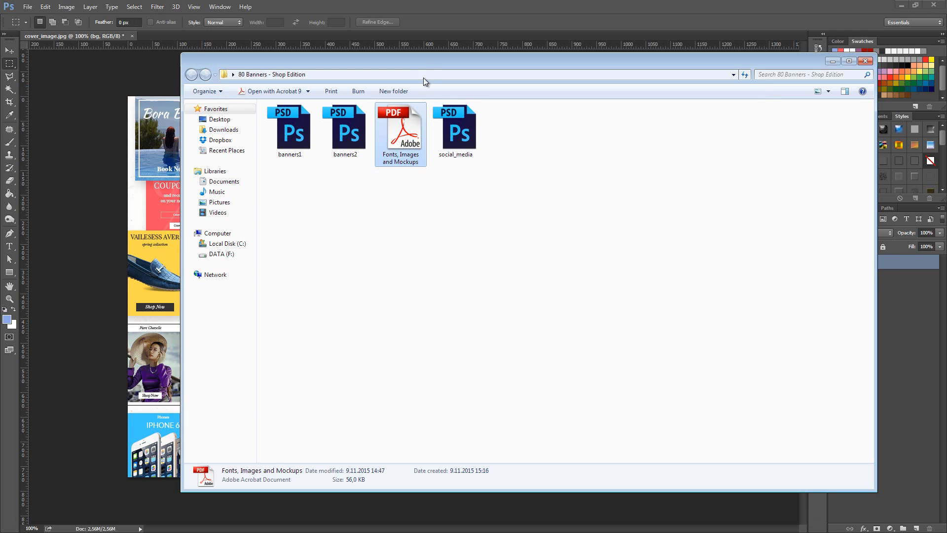
- Open banners1 and banners2 from the "80 Banners - Shop Edition" folder in Photoshop and move the folder window out of the way
{"action": "left_click_drag", "start_coordinate": [423, 59], "coordinate": [635, 77]}
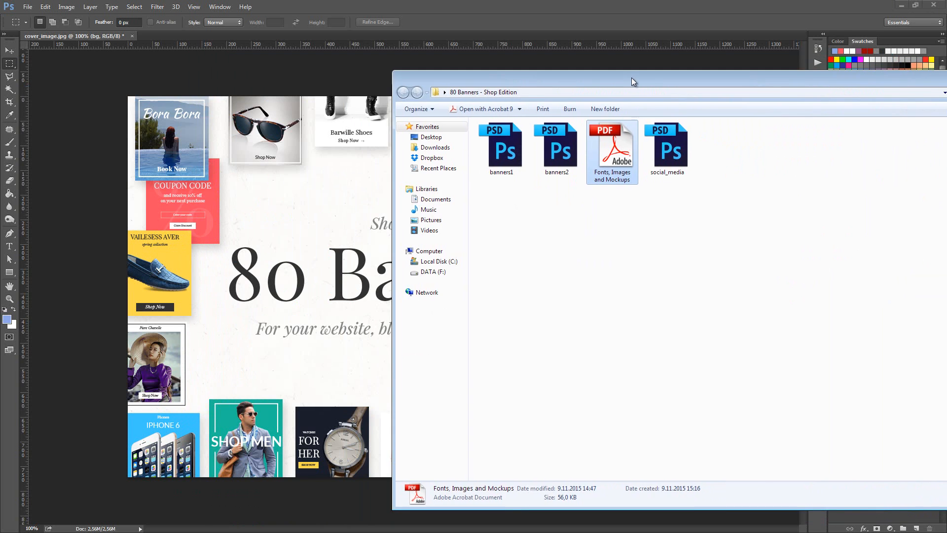
{"action": "double_click", "coordinate": [517, 147]}
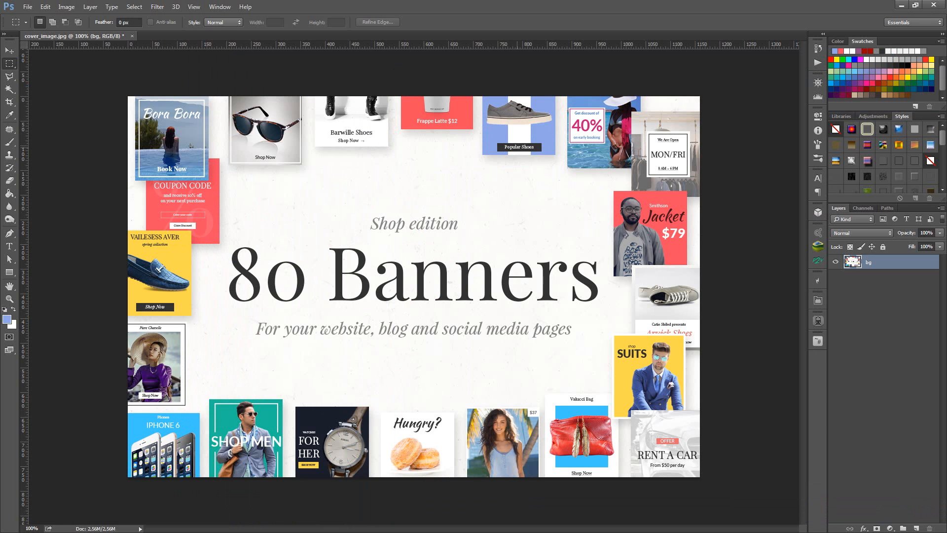
{"action": "key", "text": "alt+Tab"}
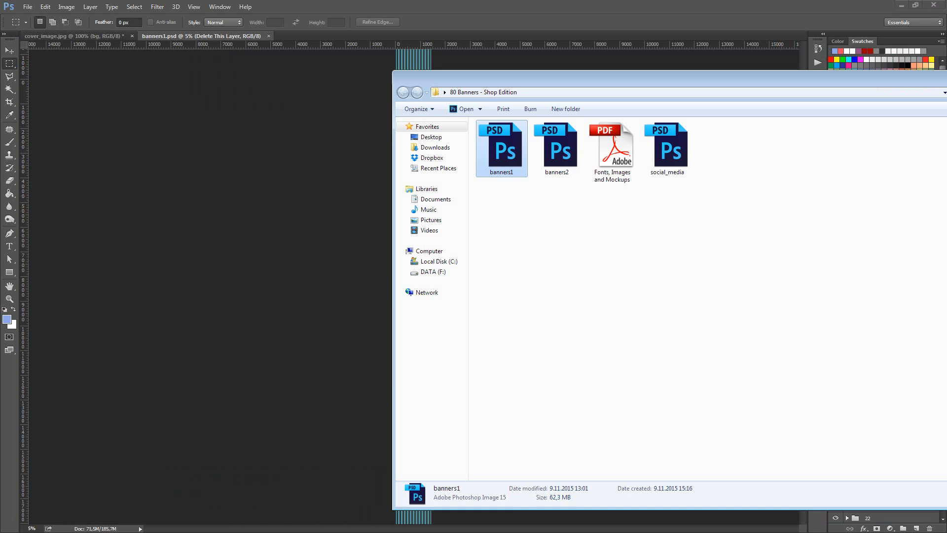
{"action": "double_click", "coordinate": [551, 161]}
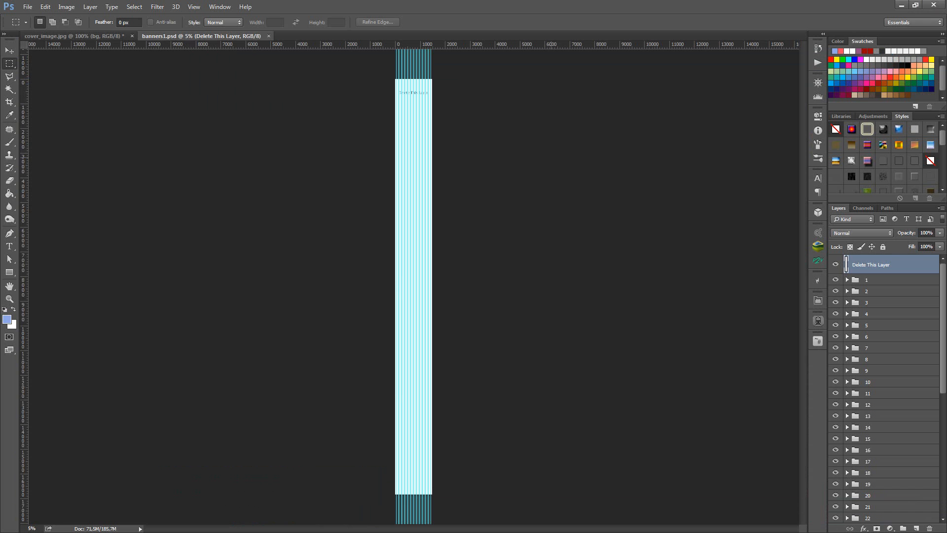
{"action": "key", "text": "alt+Tab"}
{"action": "left_click_drag", "start_coordinate": [679, 89], "coordinate": [946, 65]}
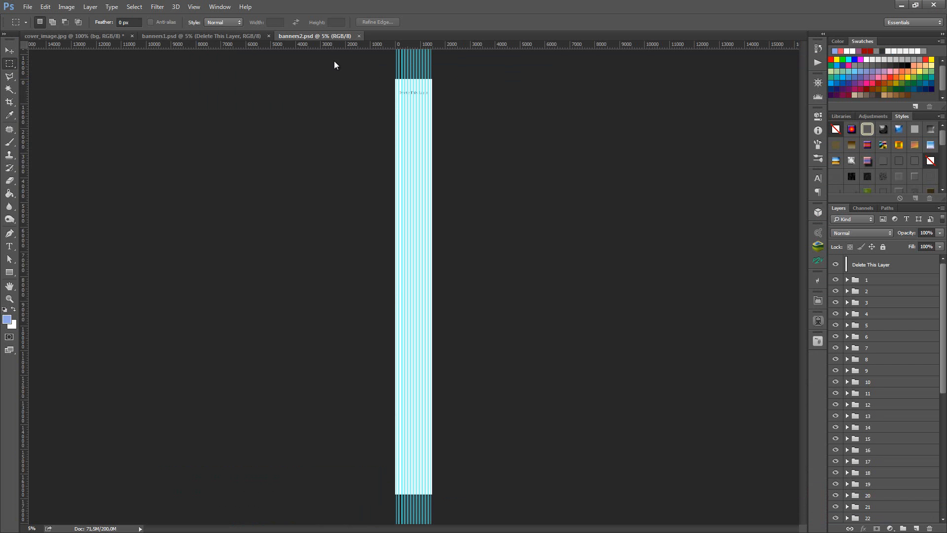
- Hide the guides in banners1.psd and banners2.psd and fit both documents to the screen
{"action": "left_click", "coordinate": [251, 36]}
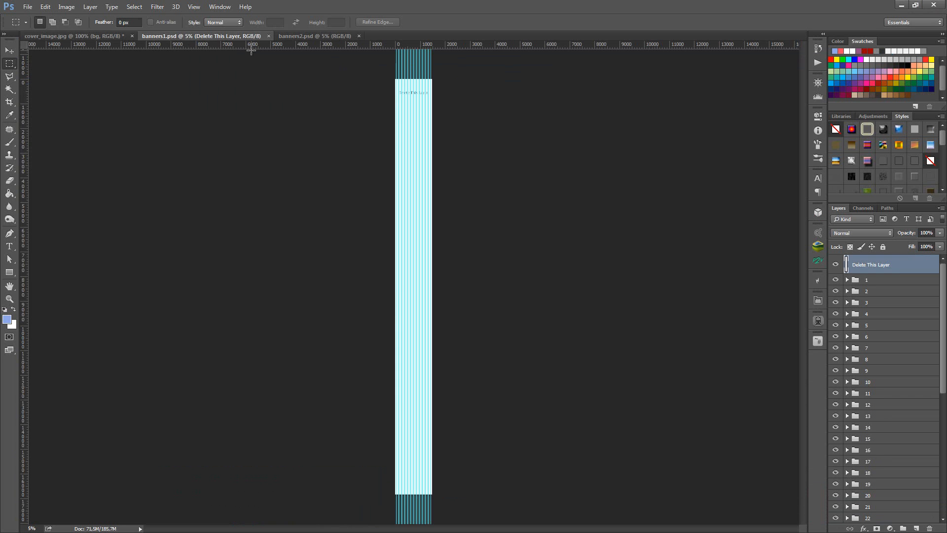
{"action": "left_click", "coordinate": [297, 36]}
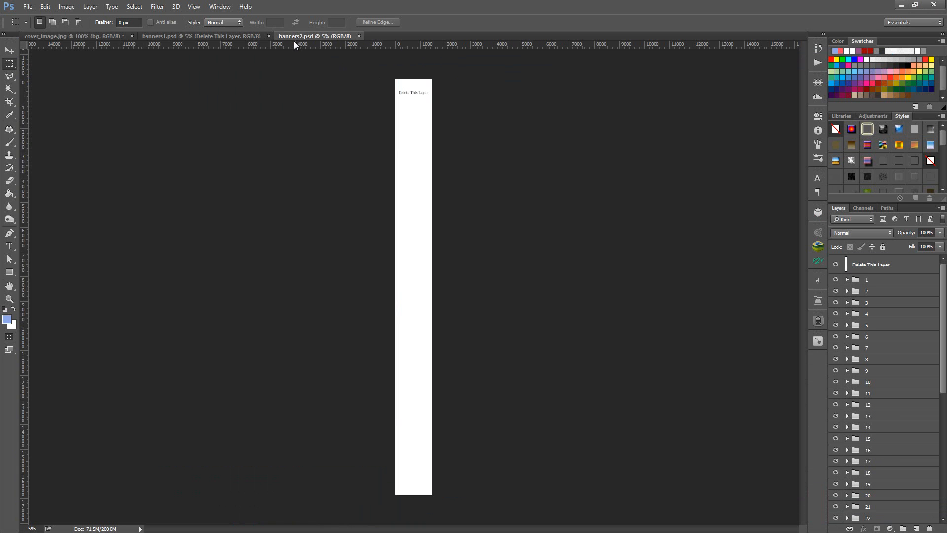
{"action": "key", "text": "ctrl+0"}
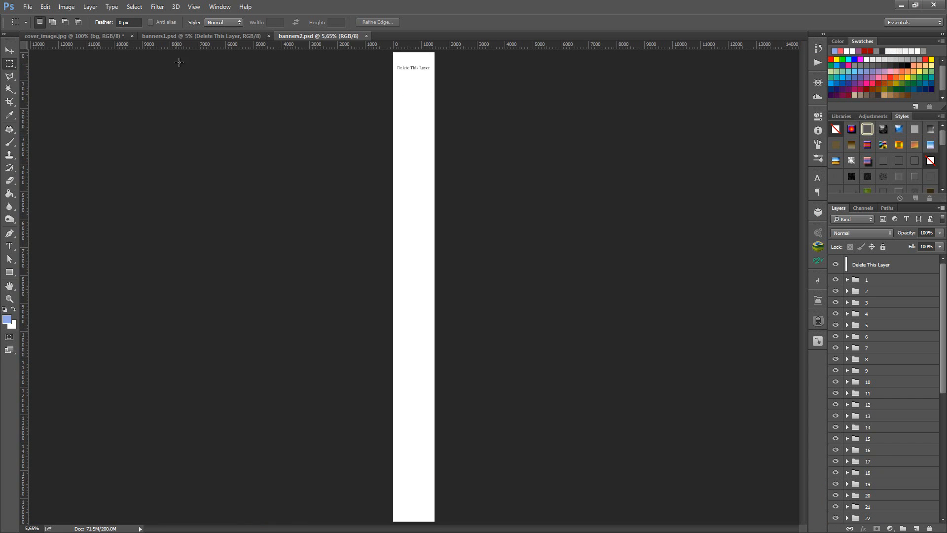
{"action": "left_click", "coordinate": [193, 36]}
{"action": "key", "text": "ctrl+0"}
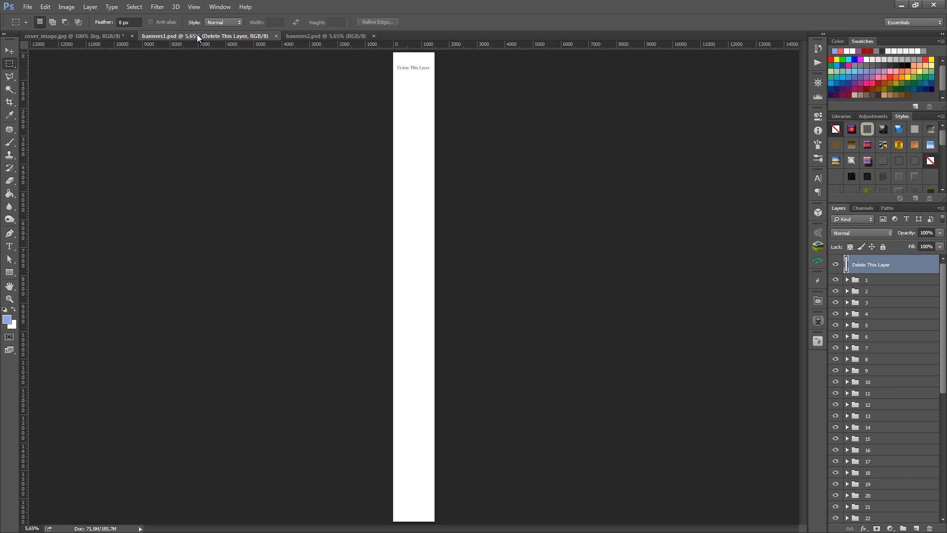
{"action": "left_click", "coordinate": [322, 37]}
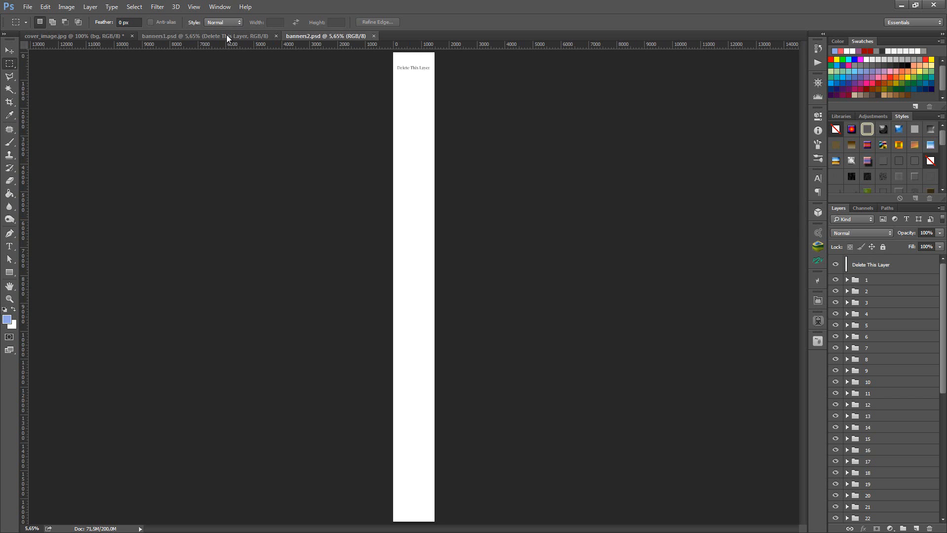
{"action": "left_click", "coordinate": [227, 37]}
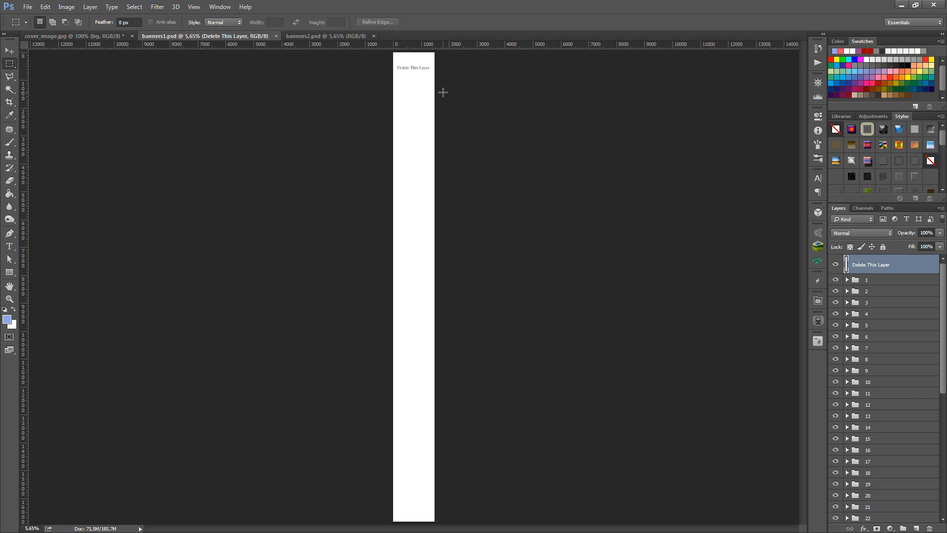
- Remove the white "Delete This Layer" cover layer from banners1.psd
{"action": "left_click", "coordinate": [418, 59], "text": "ctrl"}
{"action": "left_click", "coordinate": [418, 58], "text": "ctrl"}
{"action": "left_click", "coordinate": [418, 59], "text": "ctrl"}
{"action": "left_click", "coordinate": [418, 59], "text": "ctrl"}
{"action": "left_click", "coordinate": [418, 58], "text": "ctrl"}
{"action": "scroll", "coordinate": [435, 110], "scroll_direction": "up", "scroll_amount": 4}
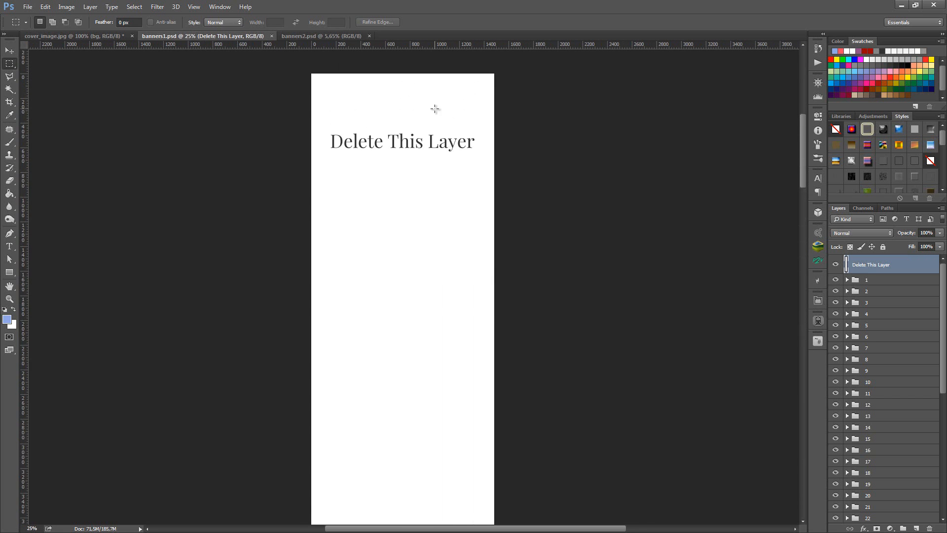
{"action": "left_click", "coordinate": [416, 187], "text": "ctrl"}
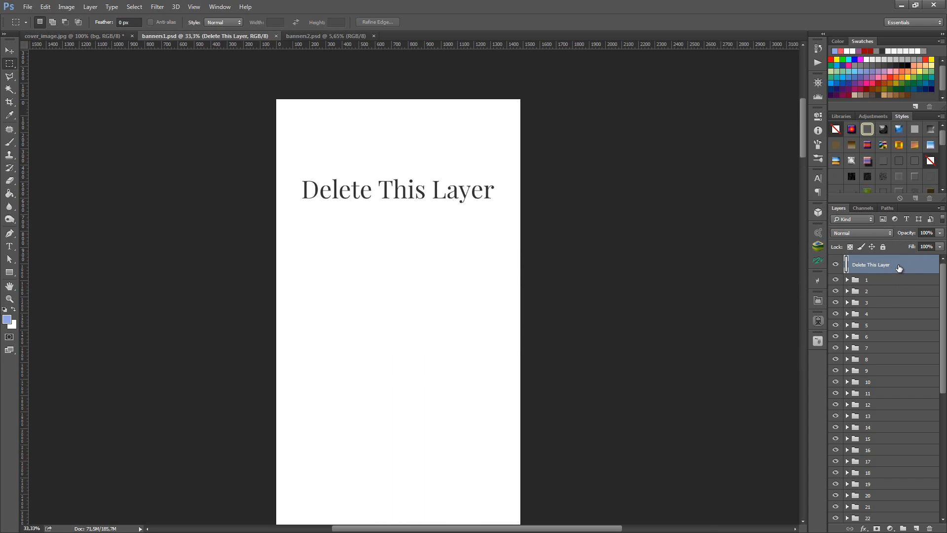
{"action": "key", "text": "Delete"}
- Remove the "Delete This Layer" cover layer from banners2.psd
{"action": "left_click", "coordinate": [269, 36]}
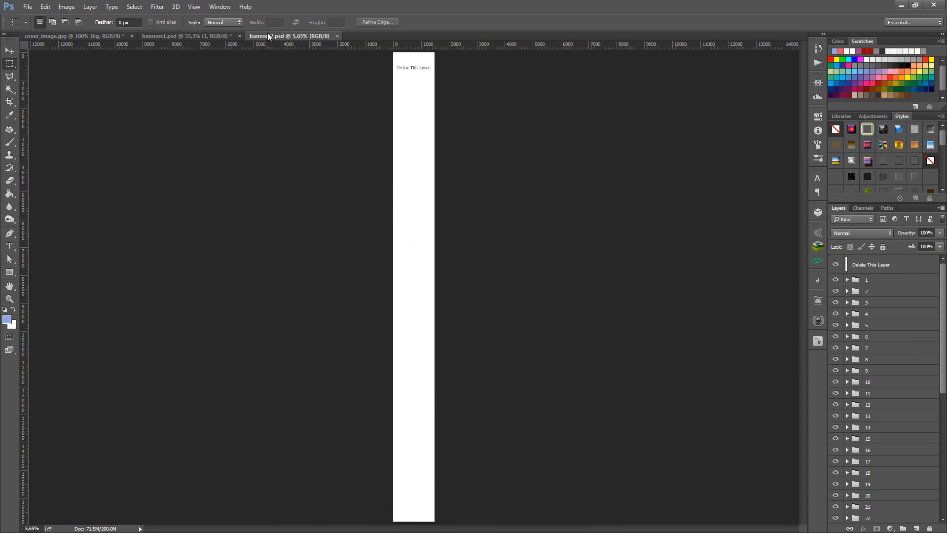
{"action": "left_click", "coordinate": [894, 270]}
{"action": "key", "text": "Delete"}
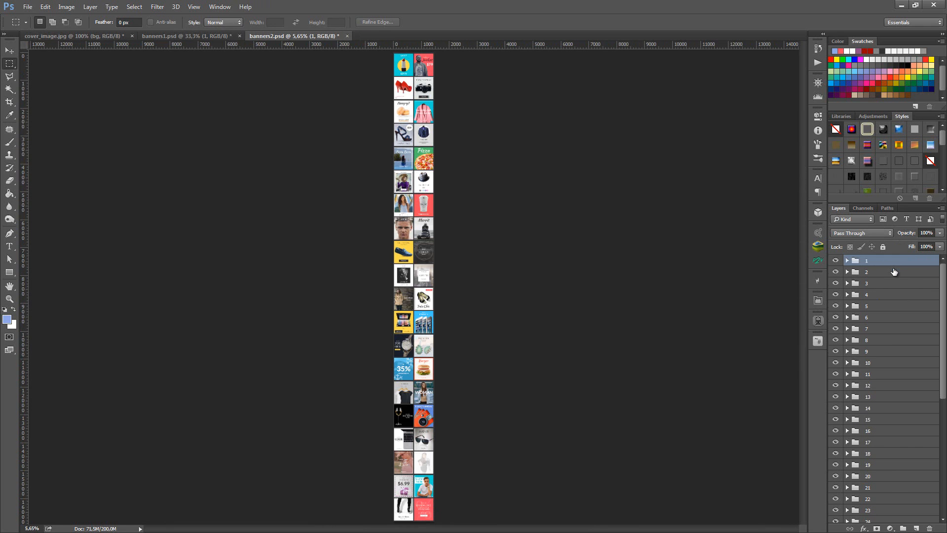
- Return to banners1.psd and examine the first rows of banners at 66.67% zoom
{"action": "left_click", "coordinate": [185, 36]}
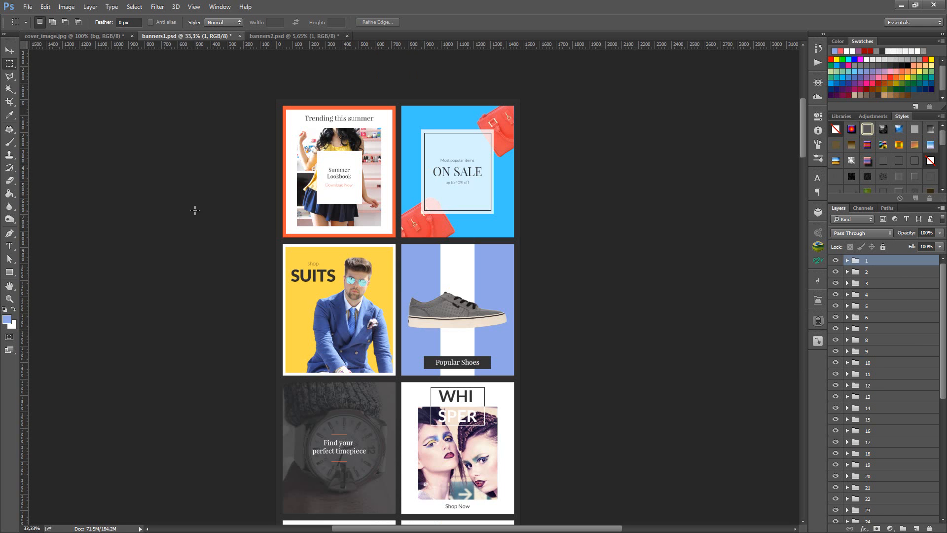
{"action": "scroll", "coordinate": [194, 212], "scroll_direction": "down", "scroll_amount": 2}
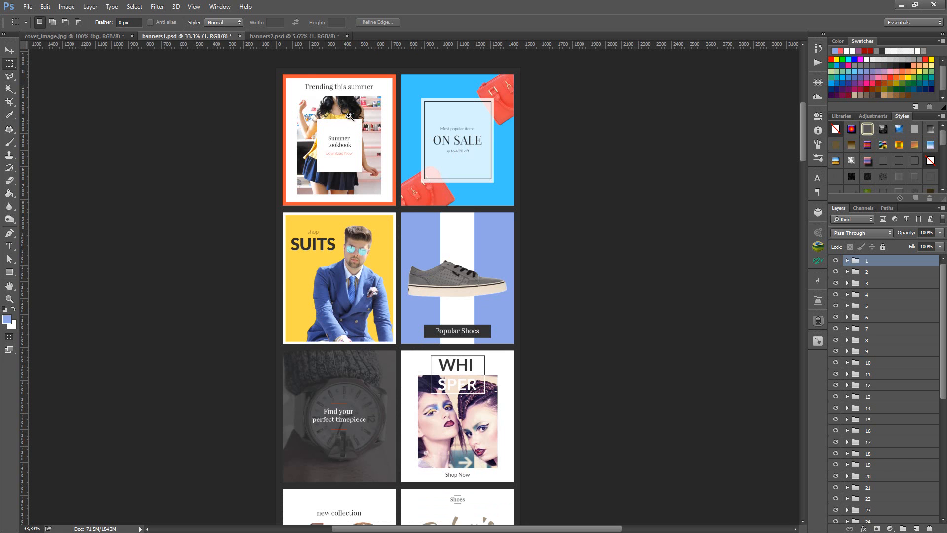
{"action": "left_click", "coordinate": [361, 100], "text": "ctrl"}
{"action": "left_click", "coordinate": [461, 137], "text": "ctrl"}
{"action": "scroll", "coordinate": [462, 140], "scroll_direction": "up", "scroll_amount": 4}
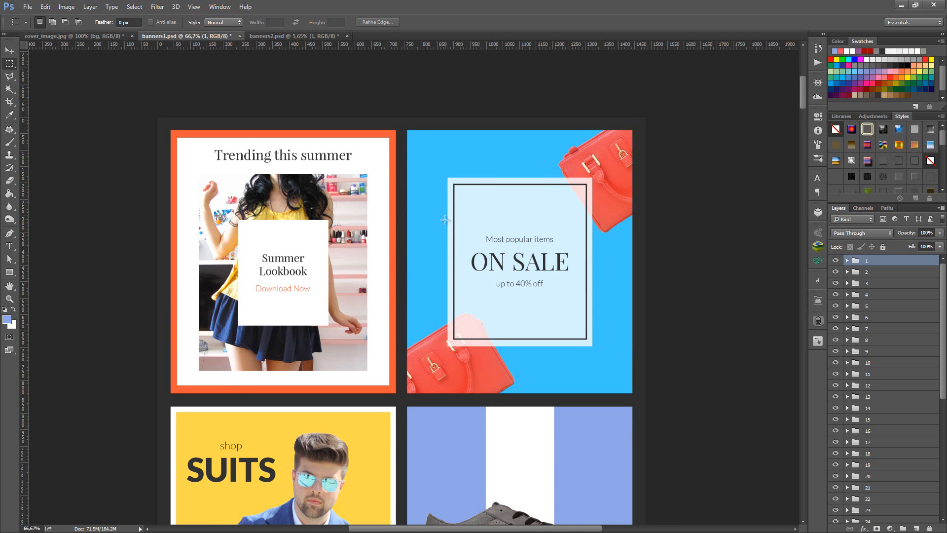
{"action": "scroll", "coordinate": [445, 219], "scroll_direction": "down", "scroll_amount": 1}
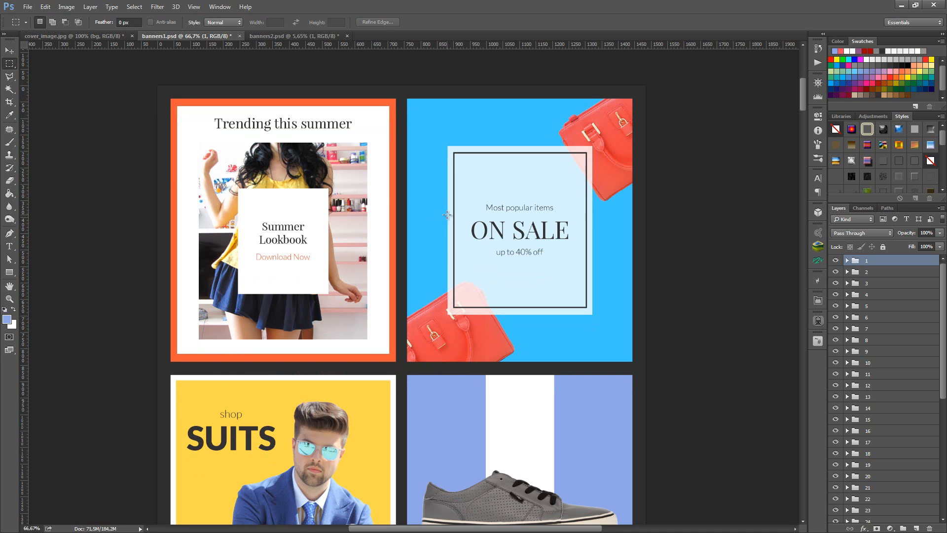
- Check the banners' alignment against the guides, hide the guides again, and inspect the Summer Lookbook banner close up
{"action": "key", "text": "ctrl+semicolon"}
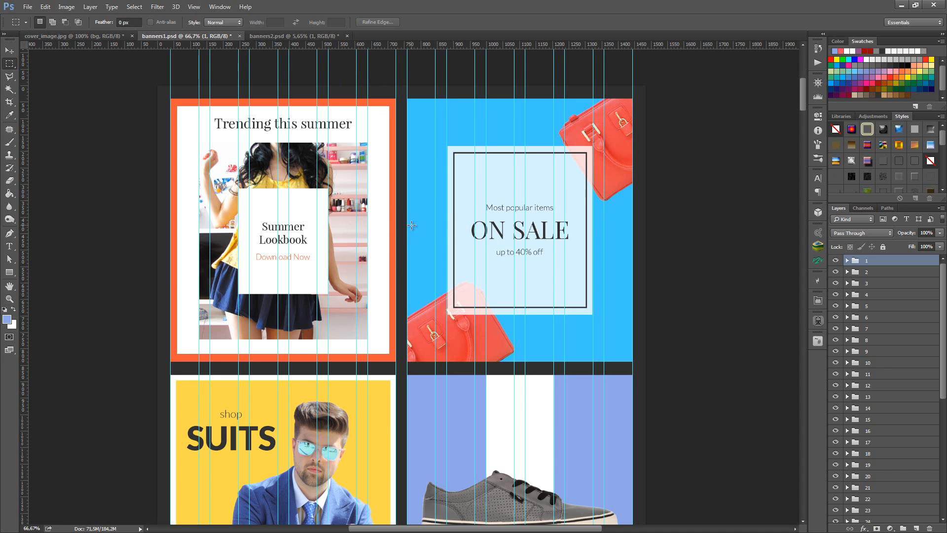
{"action": "scroll", "coordinate": [413, 226], "scroll_direction": "down", "scroll_amount": 2}
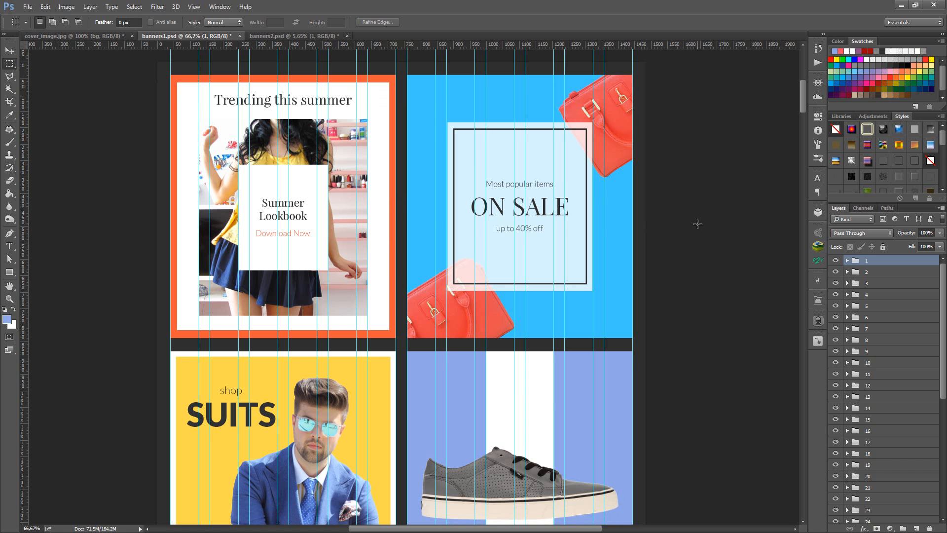
{"action": "key", "text": "ctrl+semicolon"}
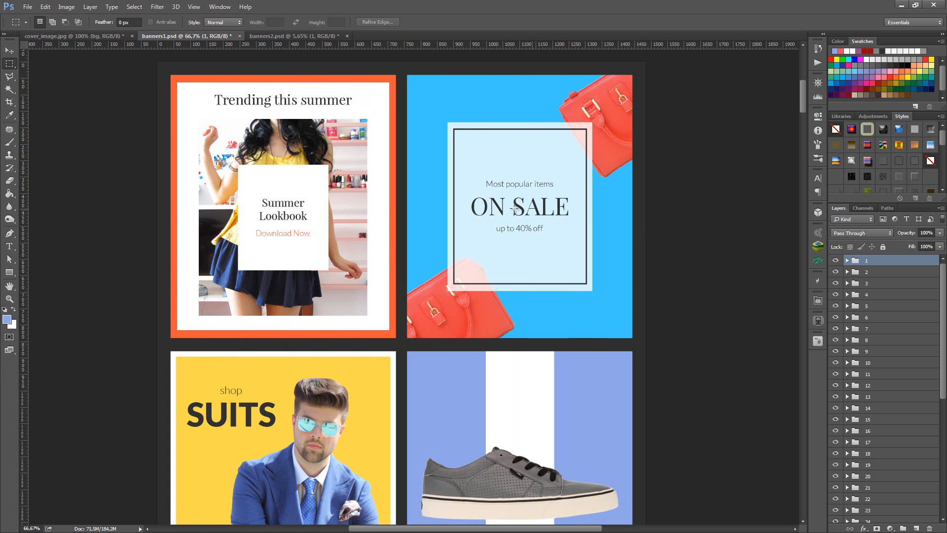
{"action": "scroll", "coordinate": [269, 144], "scroll_direction": "up", "scroll_amount": 3}
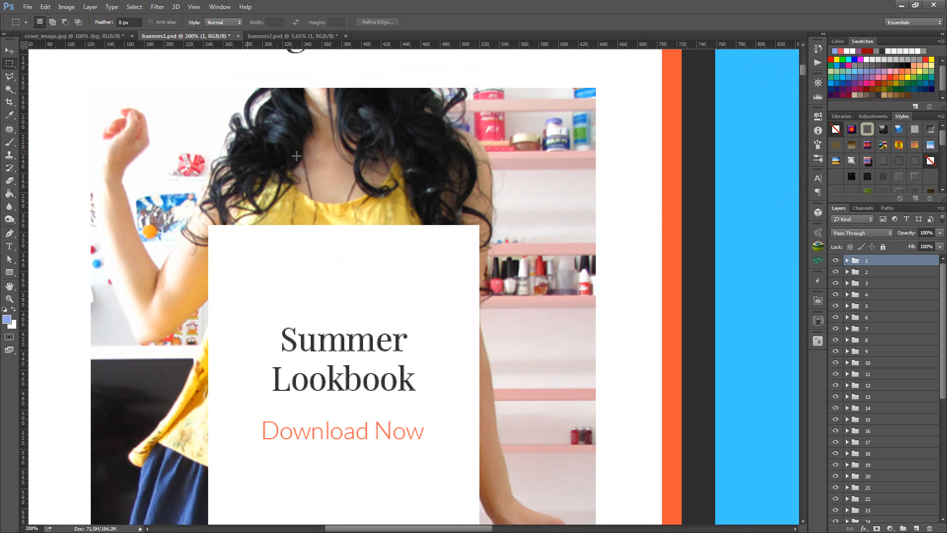
{"action": "scroll", "coordinate": [309, 153], "scroll_direction": "down", "scroll_amount": 2}
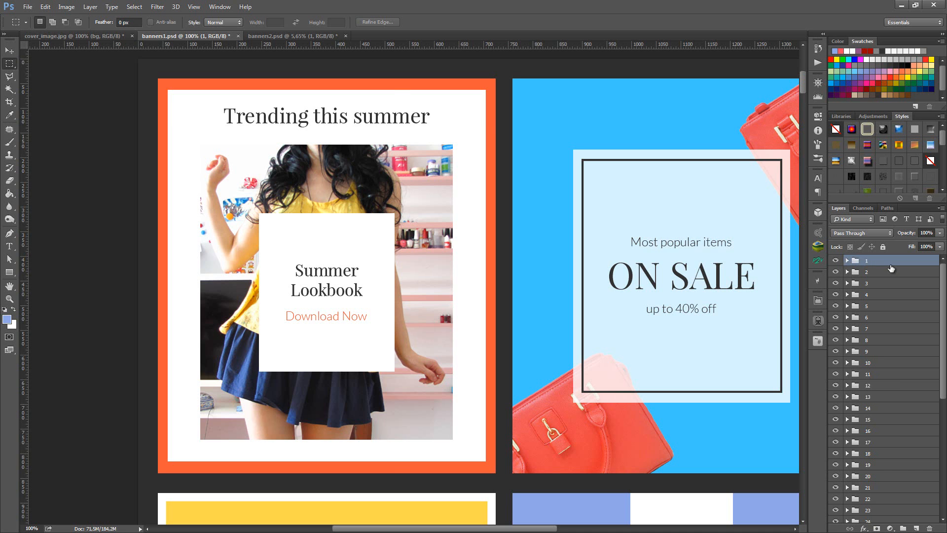
- Review the numbered layer groups in banners2.psd and banners1.psd, and briefly show the grid (1170px) layer over the banners1.psd background
{"action": "left_click", "coordinate": [277, 36]}
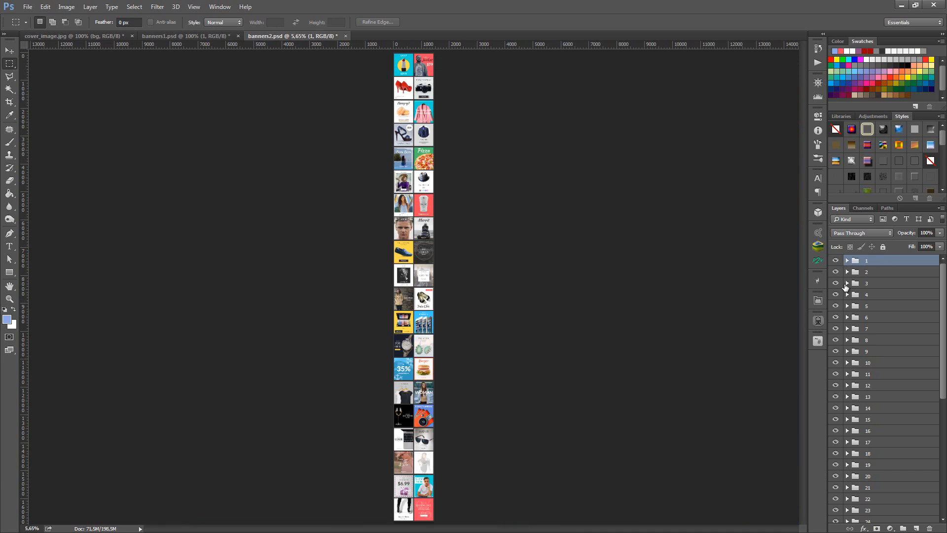
{"action": "left_click", "coordinate": [227, 38]}
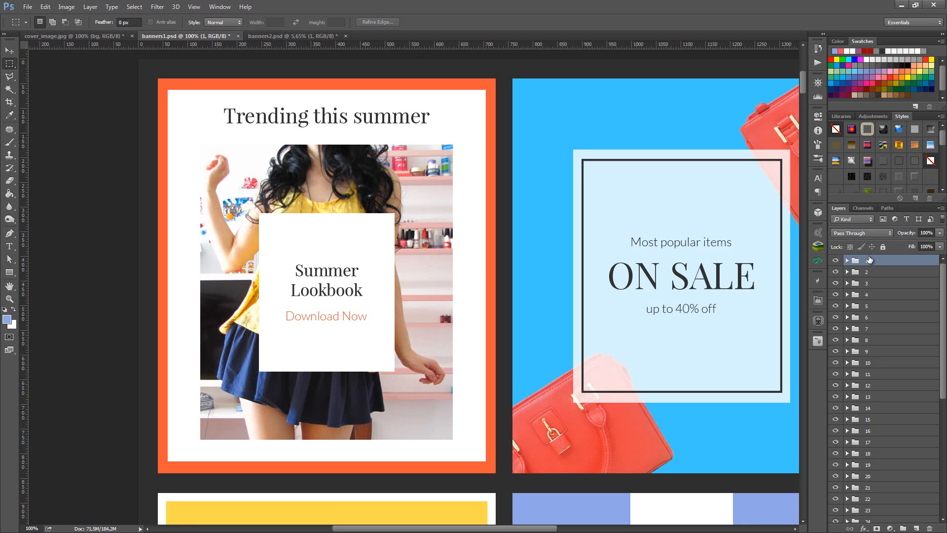
{"action": "scroll", "coordinate": [872, 261], "scroll_direction": "down", "scroll_amount": 6}
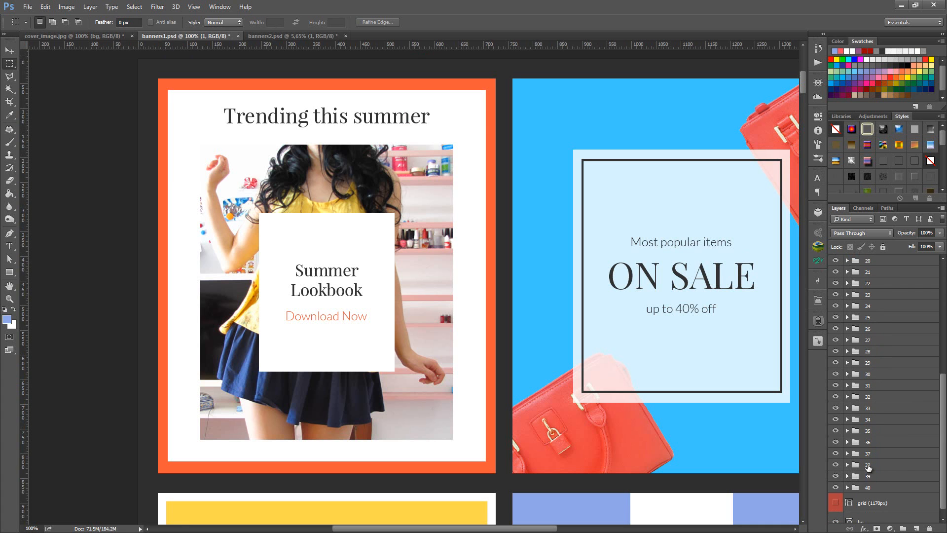
{"action": "scroll", "coordinate": [868, 475], "scroll_direction": "down", "scroll_amount": 1}
{"action": "left_click", "coordinate": [835, 495]}
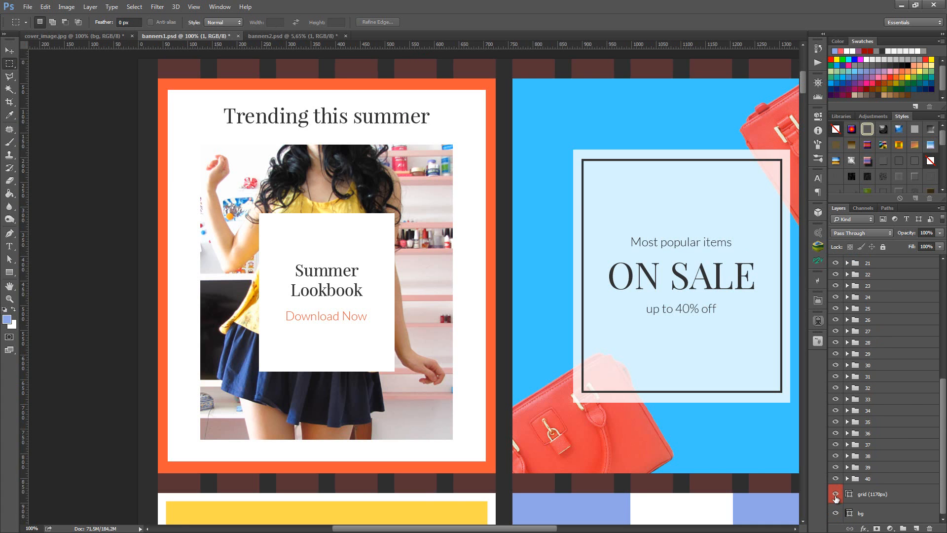
{"action": "left_click", "coordinate": [835, 496]}
{"action": "scroll", "coordinate": [845, 430], "scroll_direction": "up", "scroll_amount": 7}
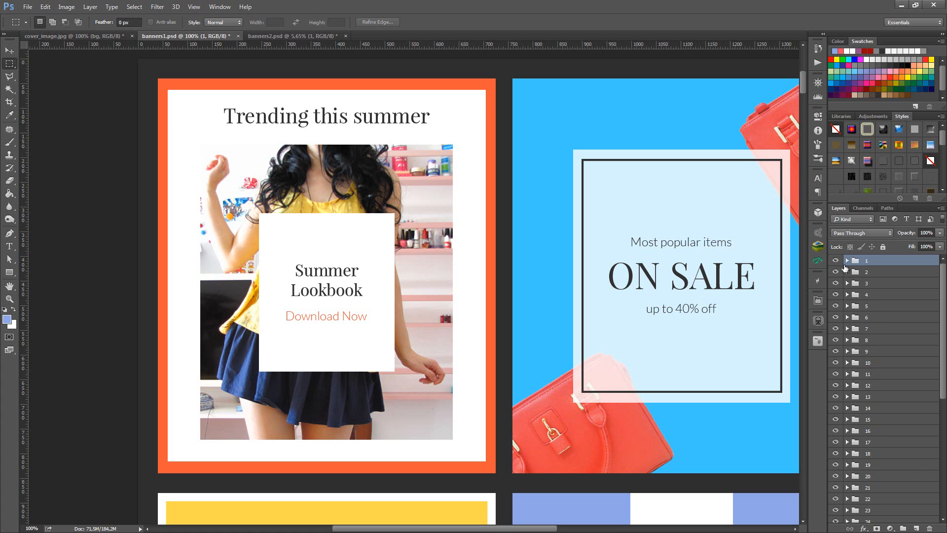
- Expand layer group 1 and examine its Trending this summer, text_box, img, frame and bg layers one by one
{"action": "left_click", "coordinate": [847, 260]}
{"action": "key", "text": "v"}
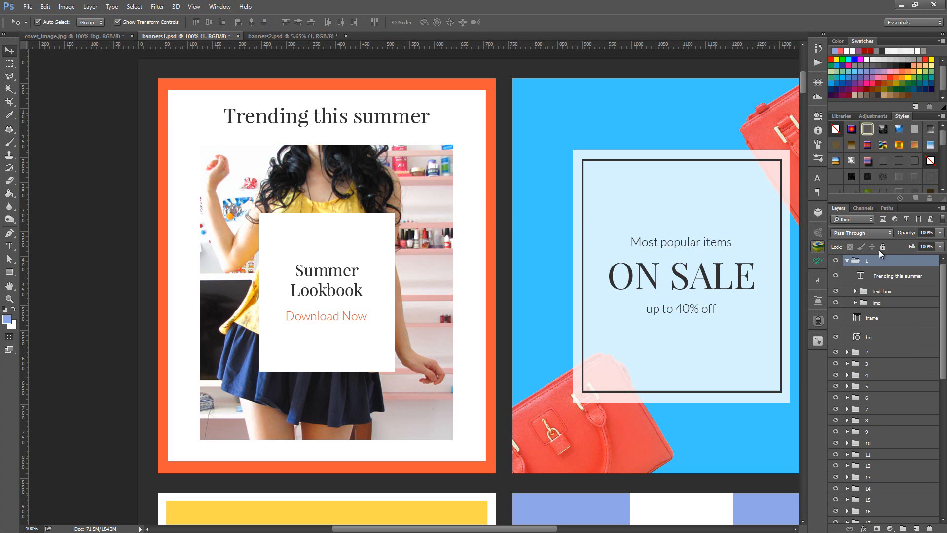
{"action": "left_click", "coordinate": [899, 276]}
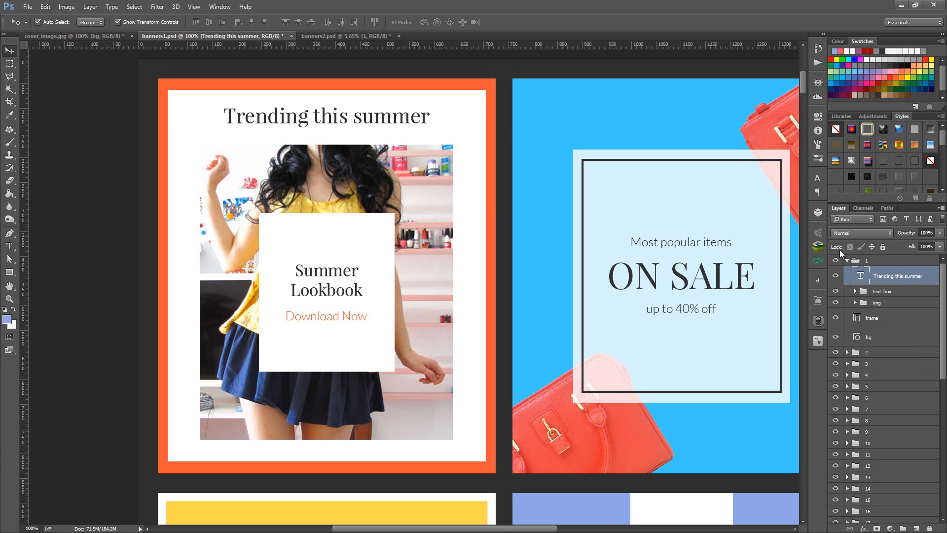
{"action": "left_click", "coordinate": [884, 291]}
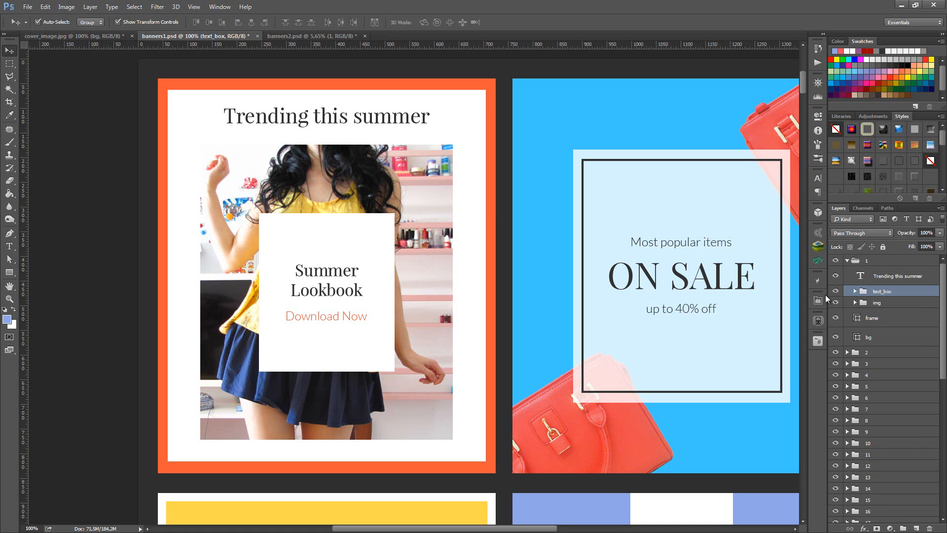
{"action": "left_click", "coordinate": [882, 304]}
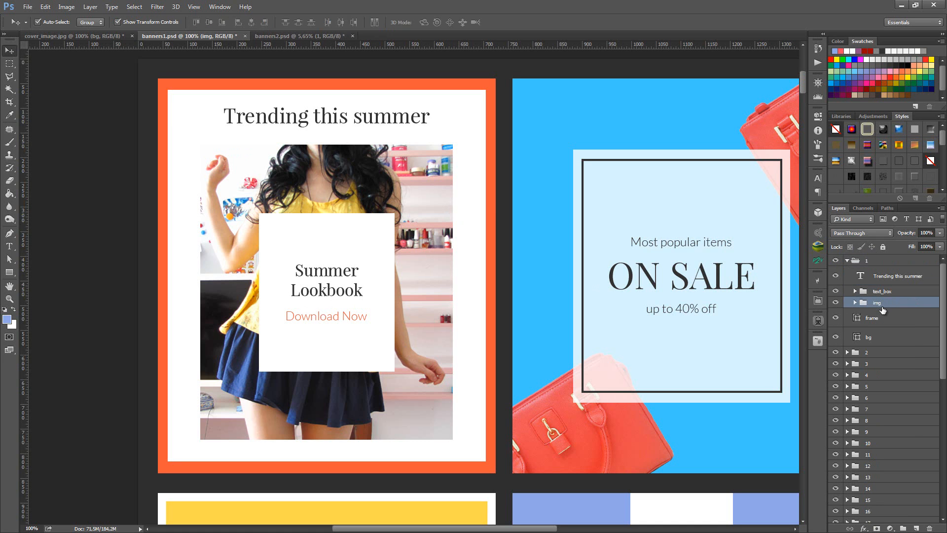
{"action": "left_click", "coordinate": [886, 318]}
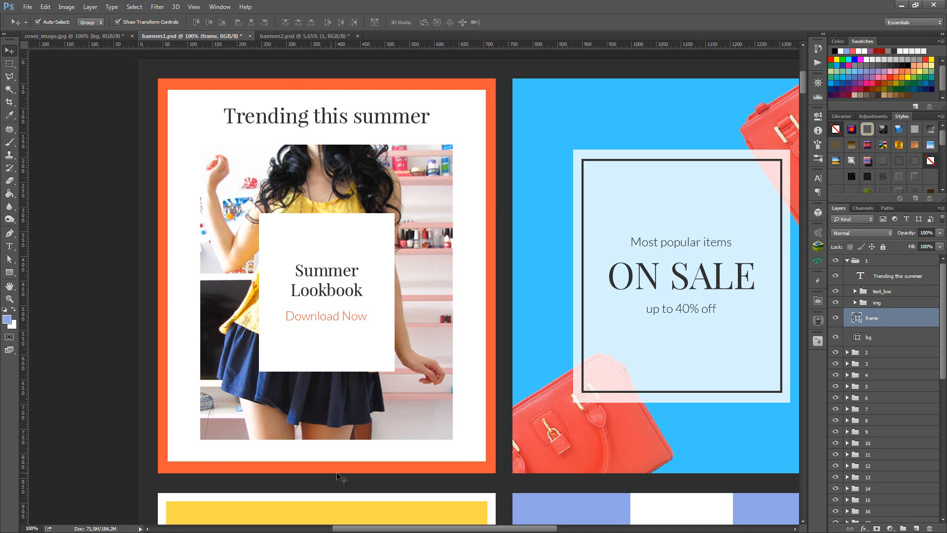
{"action": "left_click", "coordinate": [892, 345]}
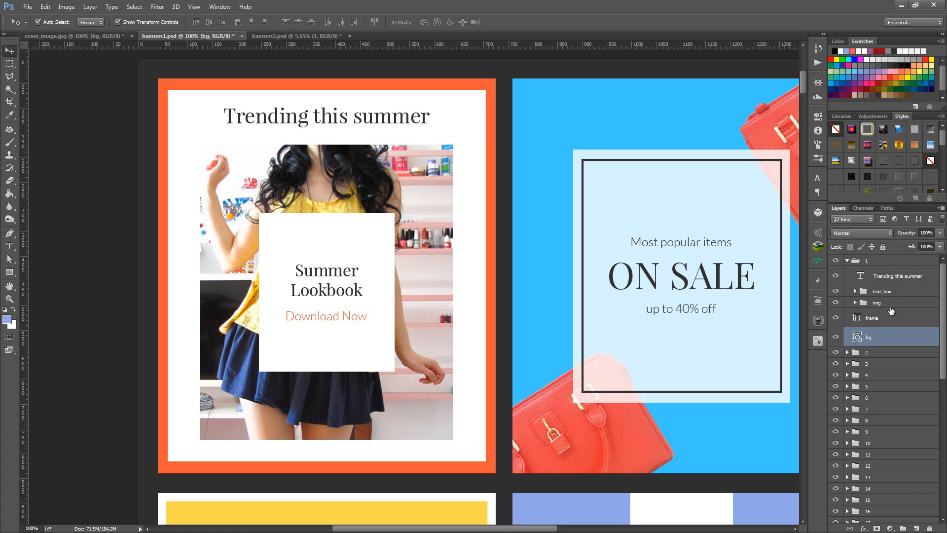
- Examine the Summer Lookbook and Download Now text layers inside the text_box group, and collapse the group
{"action": "left_click", "coordinate": [895, 304]}
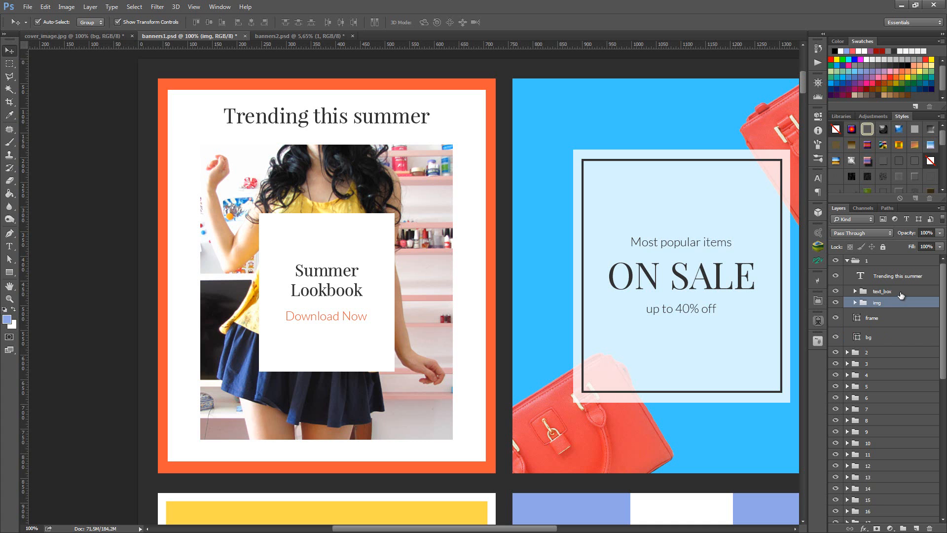
{"action": "left_click", "coordinate": [901, 292]}
{"action": "left_click", "coordinate": [855, 291]}
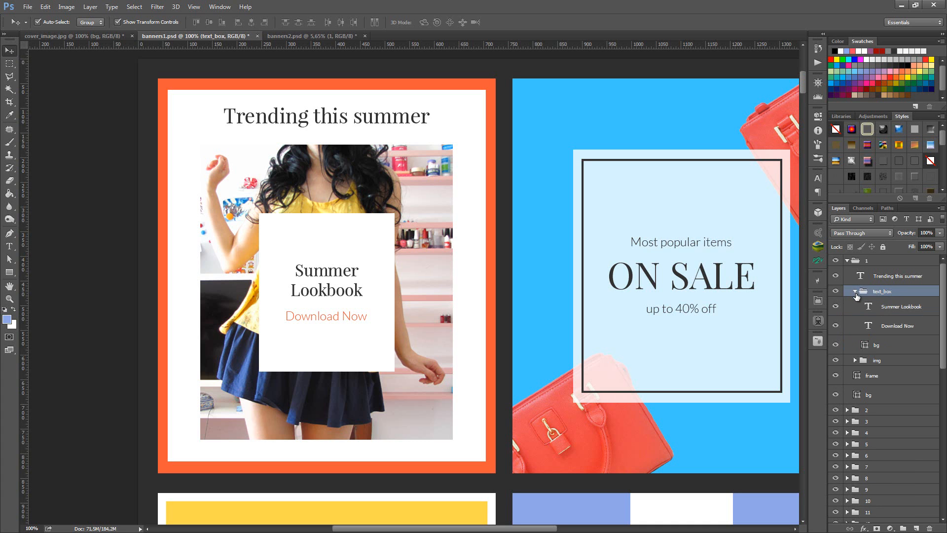
{"action": "left_click", "coordinate": [907, 308]}
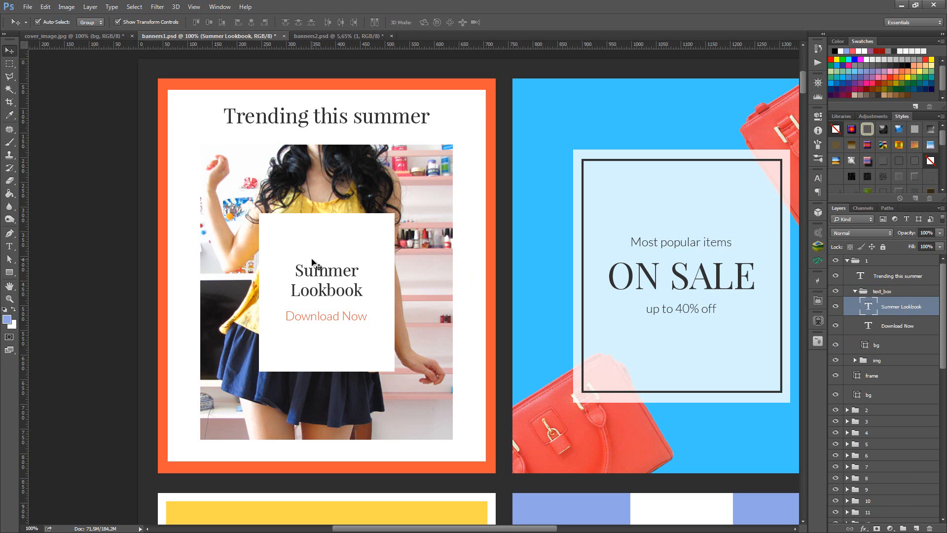
{"action": "left_click", "coordinate": [908, 327]}
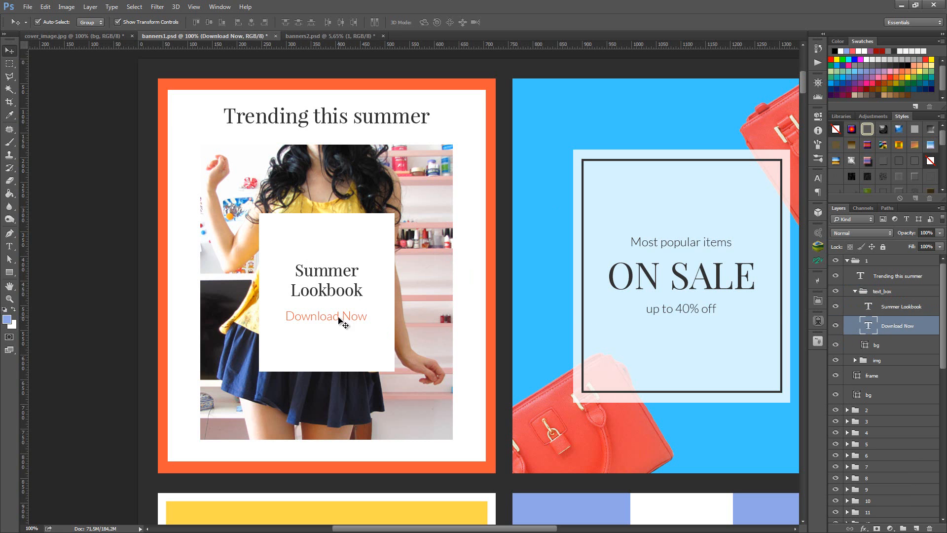
{"action": "left_click", "coordinate": [856, 291]}
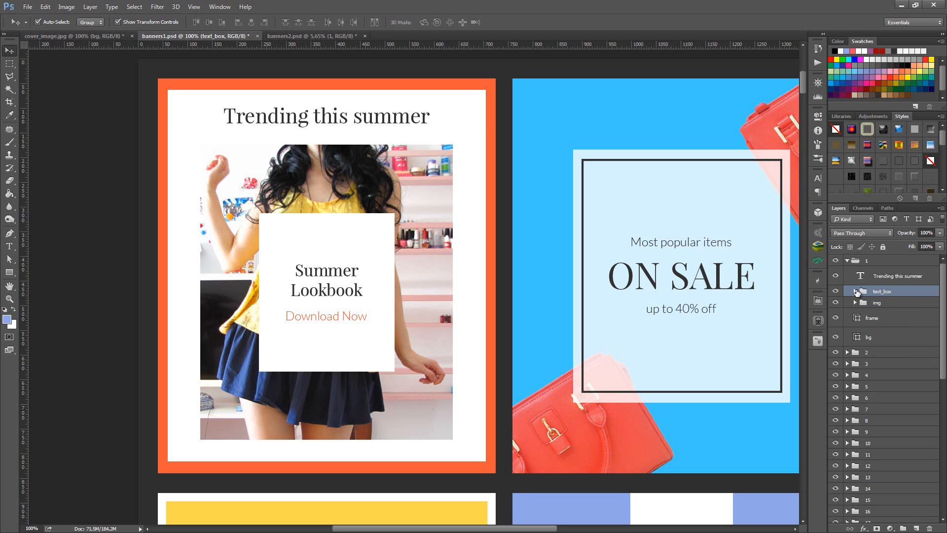
- Match group 1's title, text box, image, frame and bg layers to the banner's parts, toggling the bg layer's visibility off and on
{"action": "scroll", "coordinate": [423, 268], "scroll_direction": "up", "scroll_amount": 2}
{"action": "scroll", "coordinate": [436, 259], "scroll_direction": "down", "scroll_amount": 1}
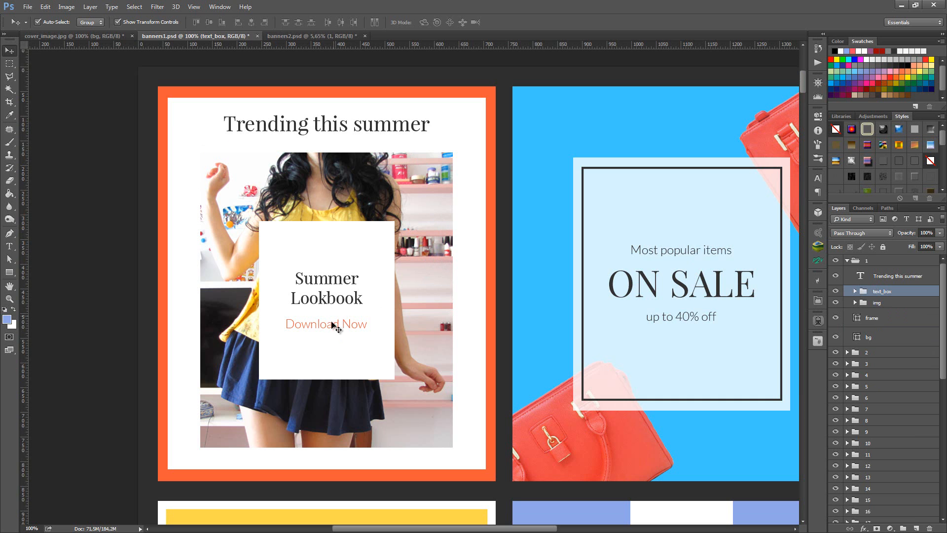
{"action": "left_click", "coordinate": [890, 277]}
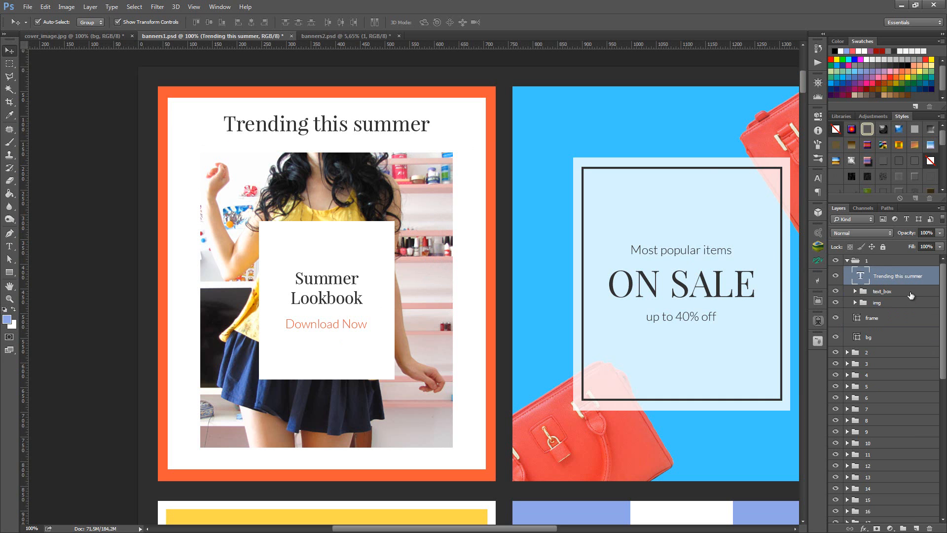
{"action": "left_click", "coordinate": [894, 290]}
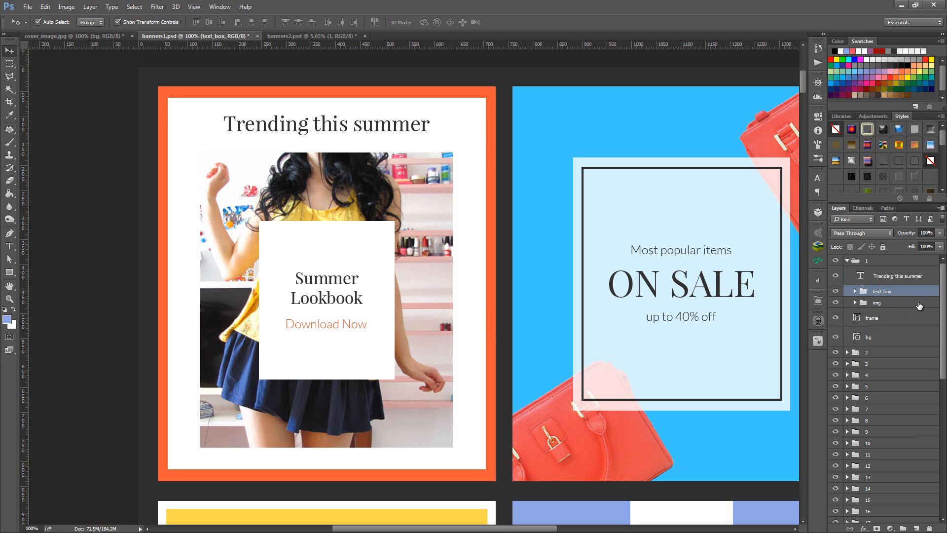
{"action": "left_click", "coordinate": [398, 230]}
{"action": "left_click", "coordinate": [885, 319]}
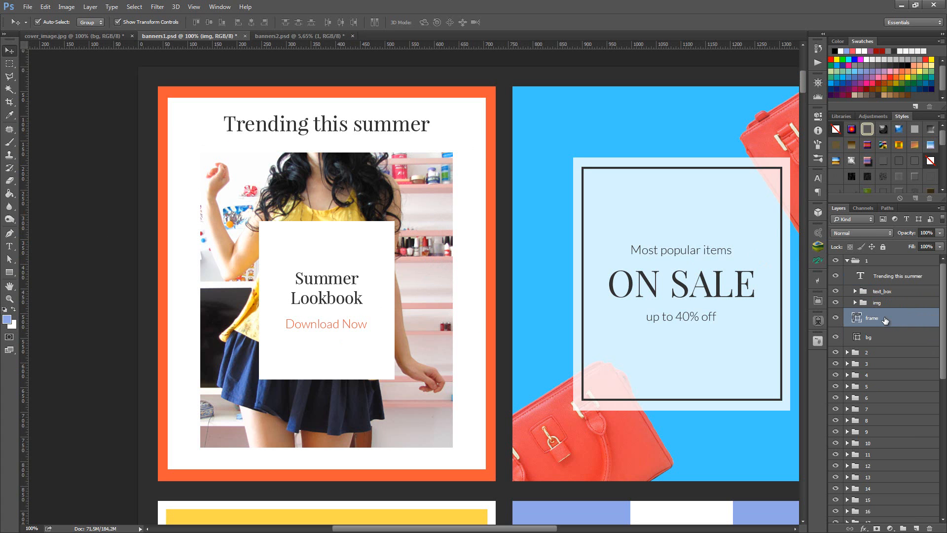
{"action": "left_click", "coordinate": [890, 337]}
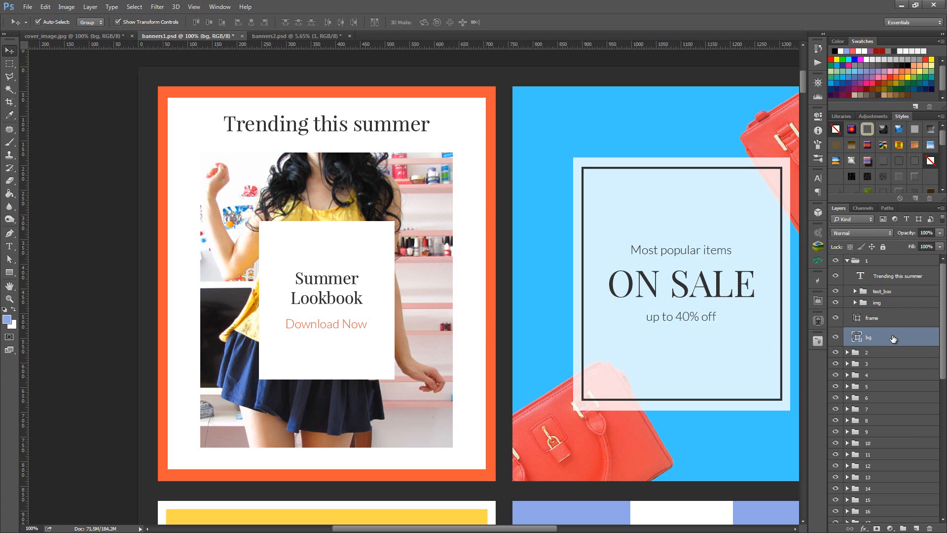
{"action": "left_click", "coordinate": [836, 337]}
{"action": "left_click", "coordinate": [837, 337]}
{"action": "left_click", "coordinate": [858, 321]}
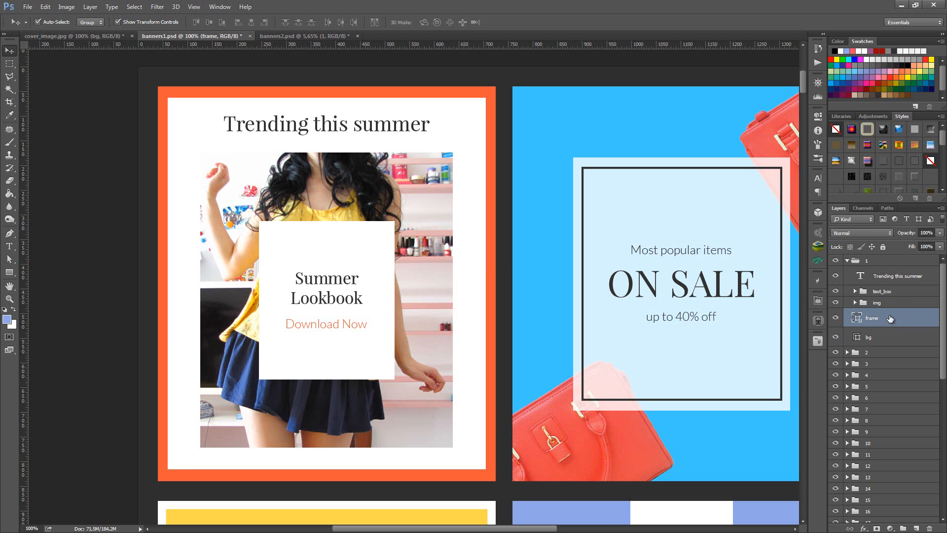
- Try darker reds and the blue 3ec6ff as the fill colour of banner 1's bg shape, and cancel the change
{"action": "left_click", "coordinate": [858, 336]}
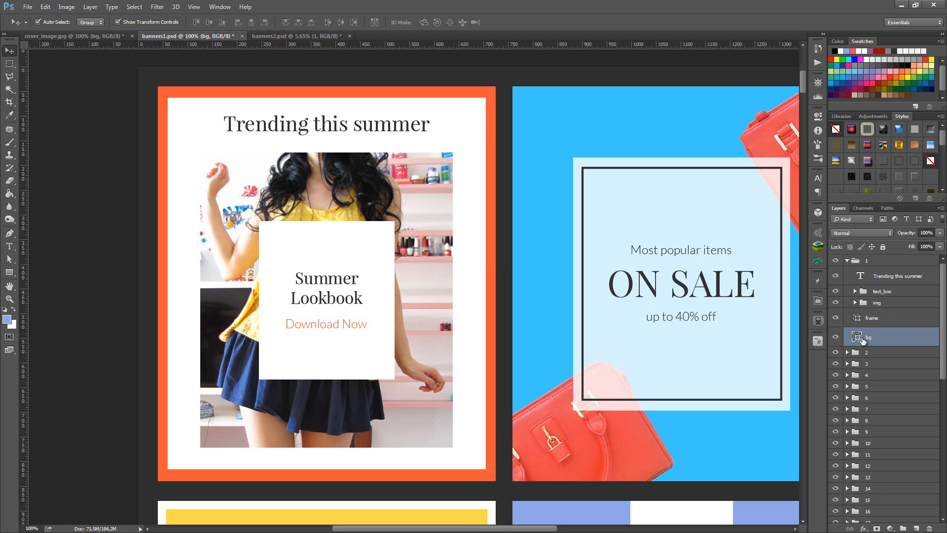
{"action": "double_click", "coordinate": [858, 337]}
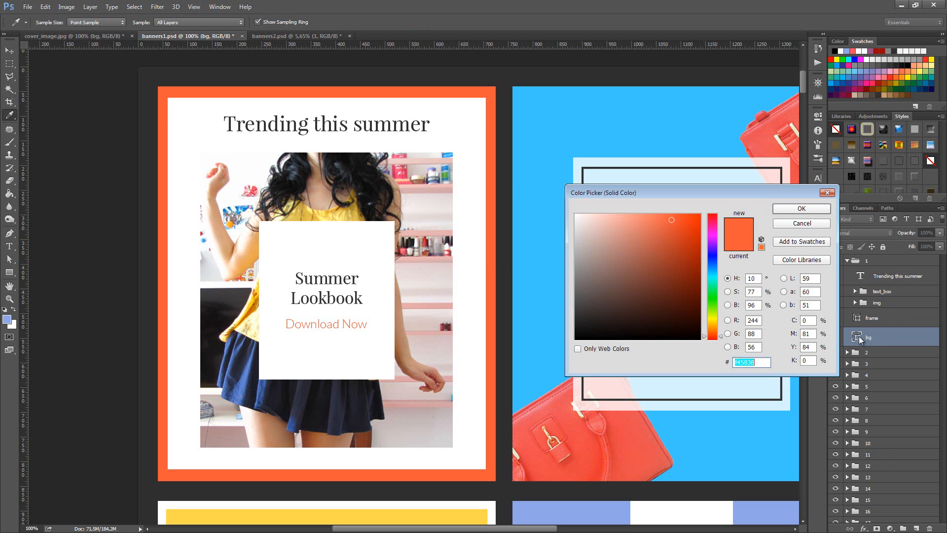
{"action": "left_click_drag", "start_coordinate": [753, 196], "coordinate": [620, 190]}
{"action": "left_click_drag", "start_coordinate": [559, 223], "coordinate": [544, 252]}
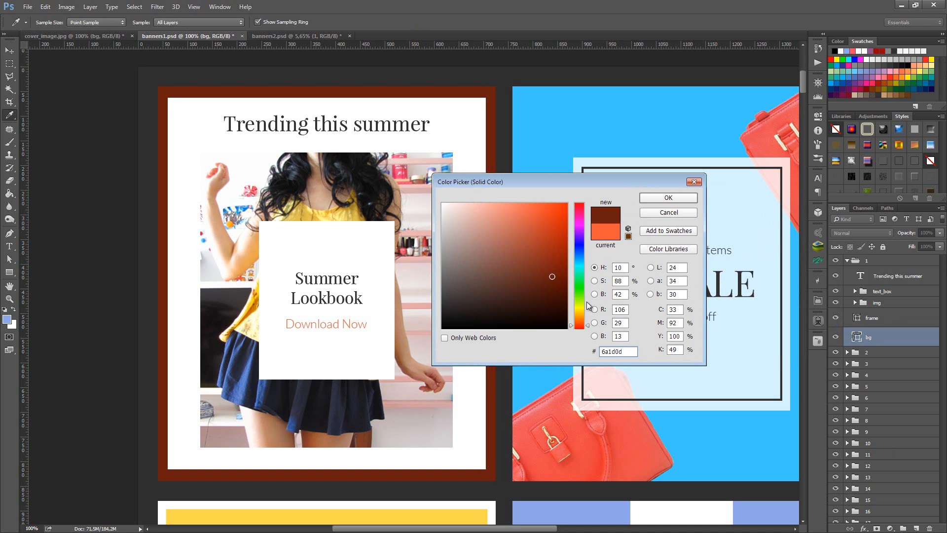
{"action": "left_click", "coordinate": [534, 245]}
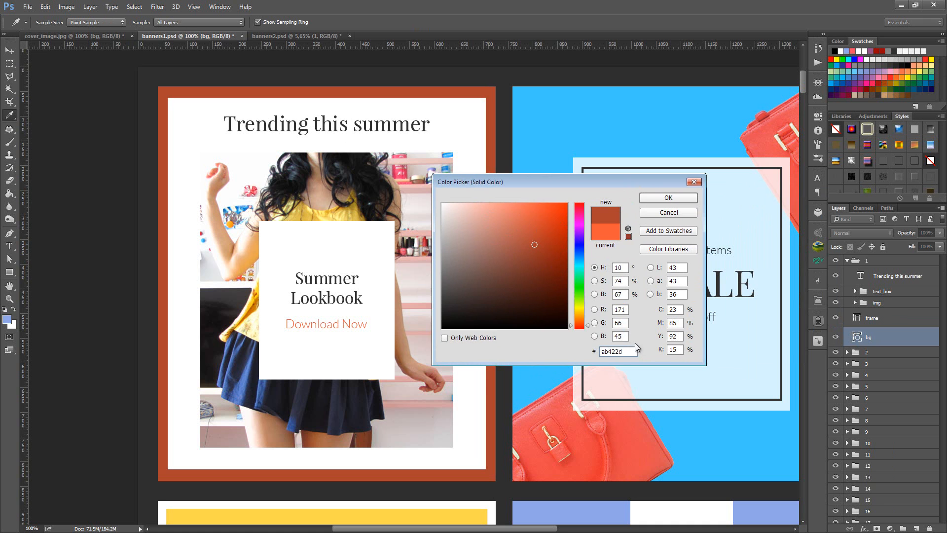
{"action": "left_click_drag", "start_coordinate": [635, 351], "coordinate": [578, 354]}
{"action": "type", "text": "3ec6ff"}
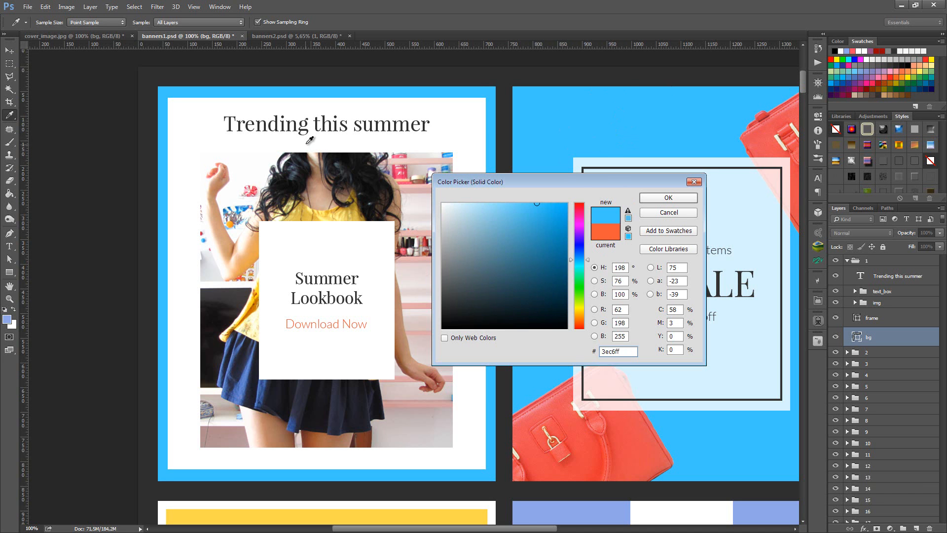
{"action": "left_click", "coordinate": [644, 212]}
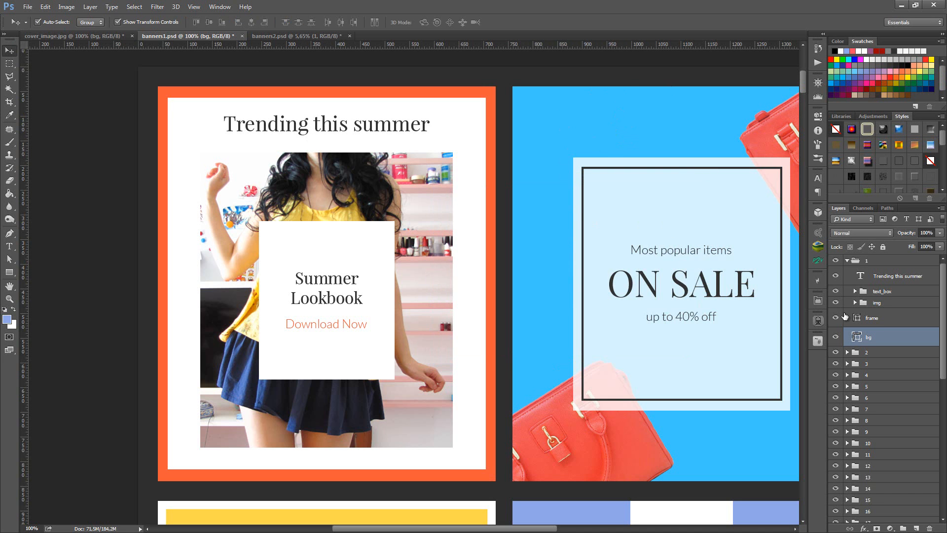
- Try the blue 0a80b1 as the fill colour of banner 1's frame shape, and undo the change
{"action": "left_click", "coordinate": [872, 322]}
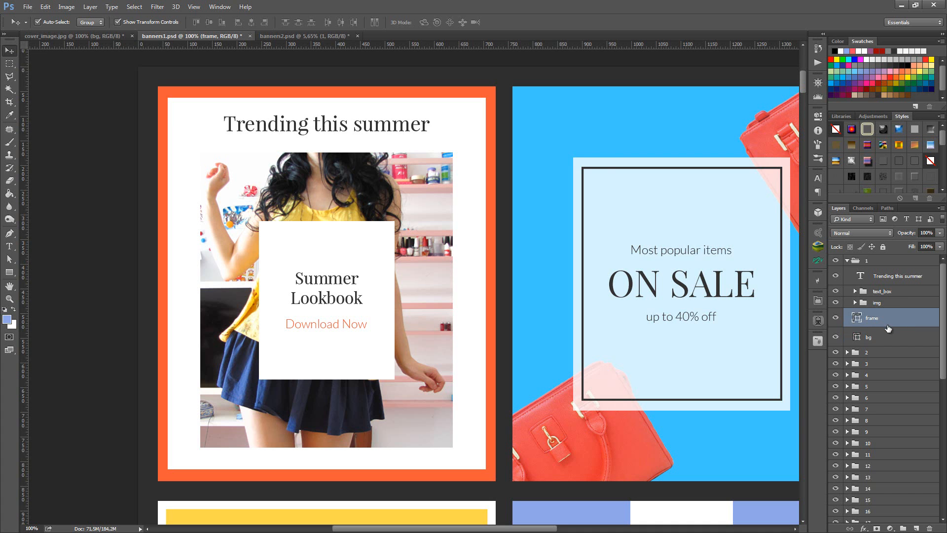
{"action": "key", "text": "a"}
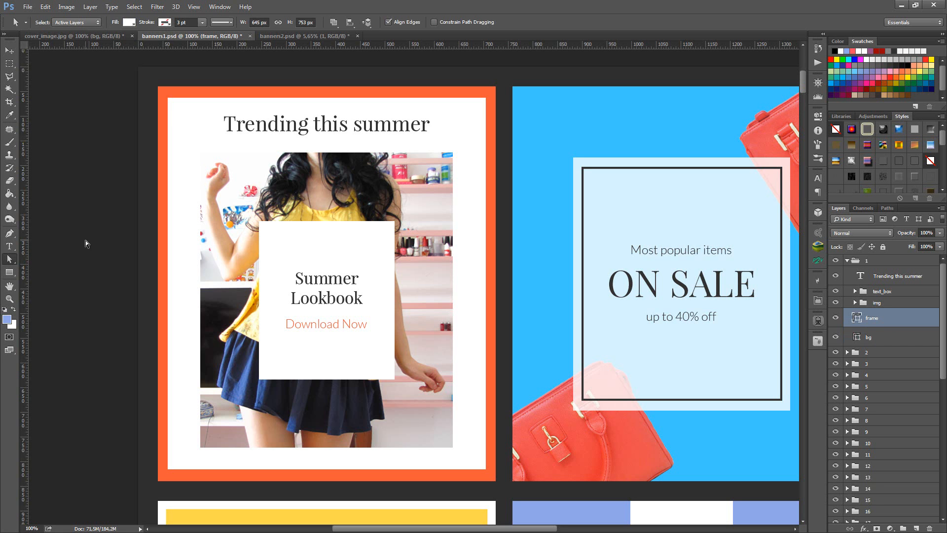
{"action": "right_click", "coordinate": [10, 260]}
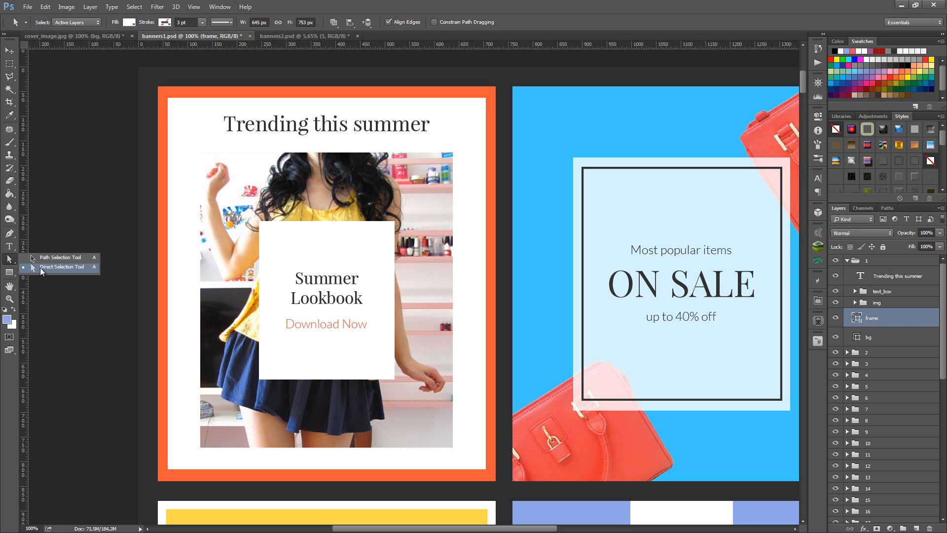
{"action": "left_click", "coordinate": [41, 268]}
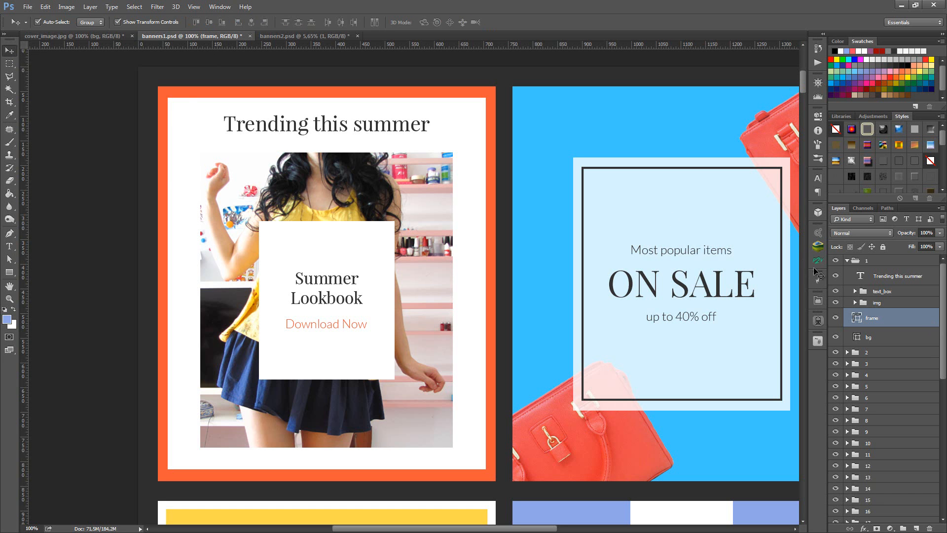
{"action": "left_click", "coordinate": [129, 22]}
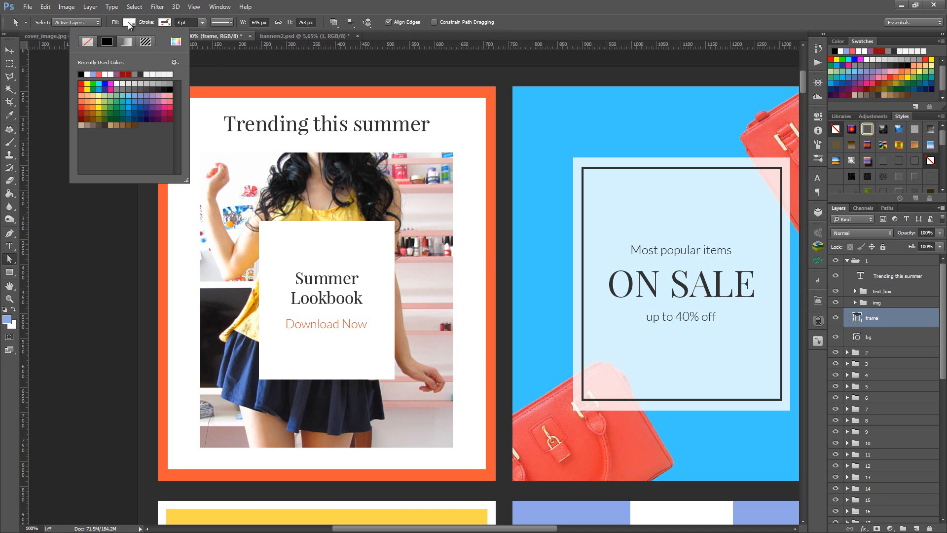
{"action": "left_click", "coordinate": [175, 41]}
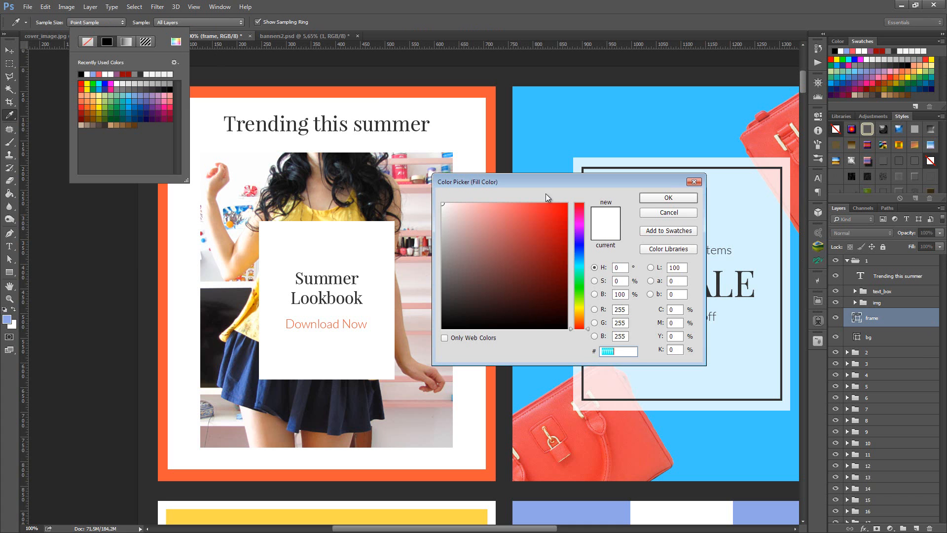
{"action": "left_click", "coordinate": [564, 235]}
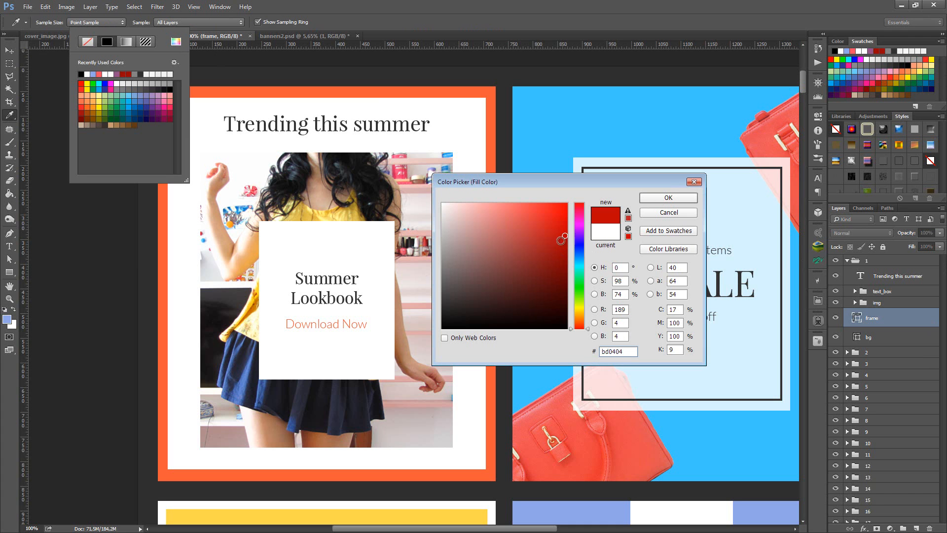
{"action": "left_click", "coordinate": [576, 260]}
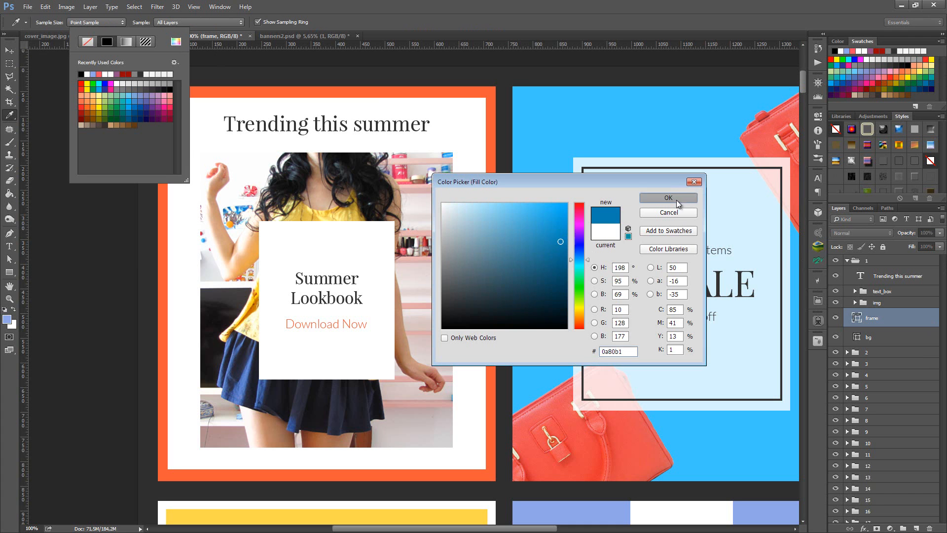
{"action": "left_click", "coordinate": [679, 202]}
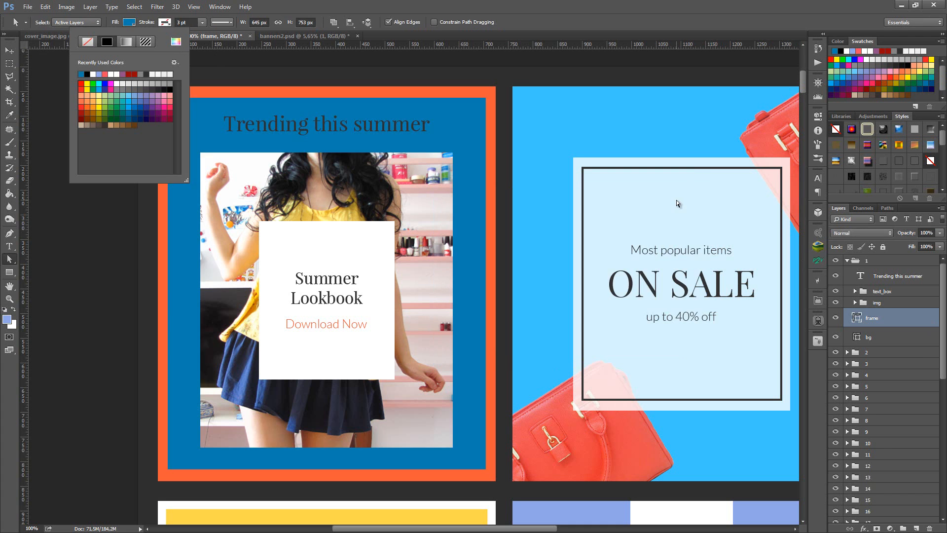
{"action": "left_click", "coordinate": [10, 64]}
{"action": "key", "text": "ctrl+z"}
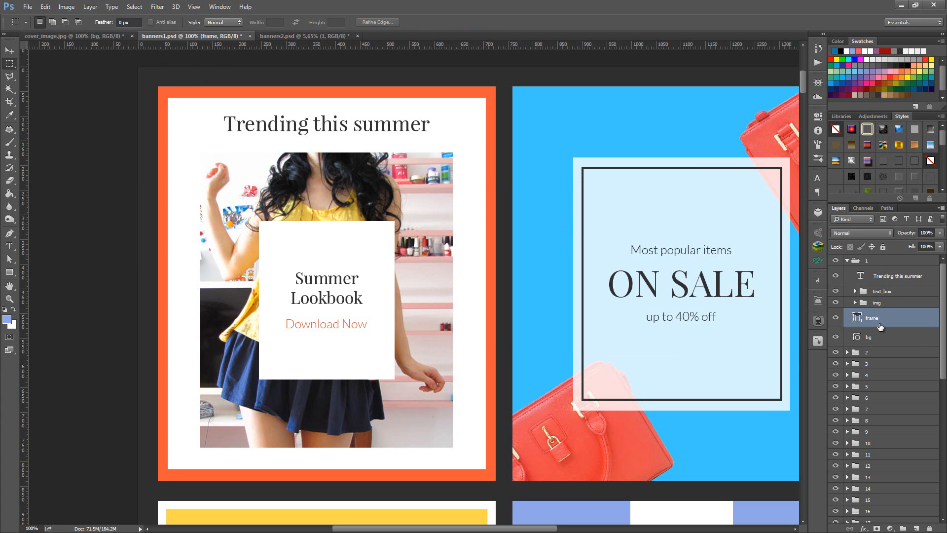
- Give banner 1's frame shape a solid stroke in the blue 005aad
{"action": "key", "text": "a"}
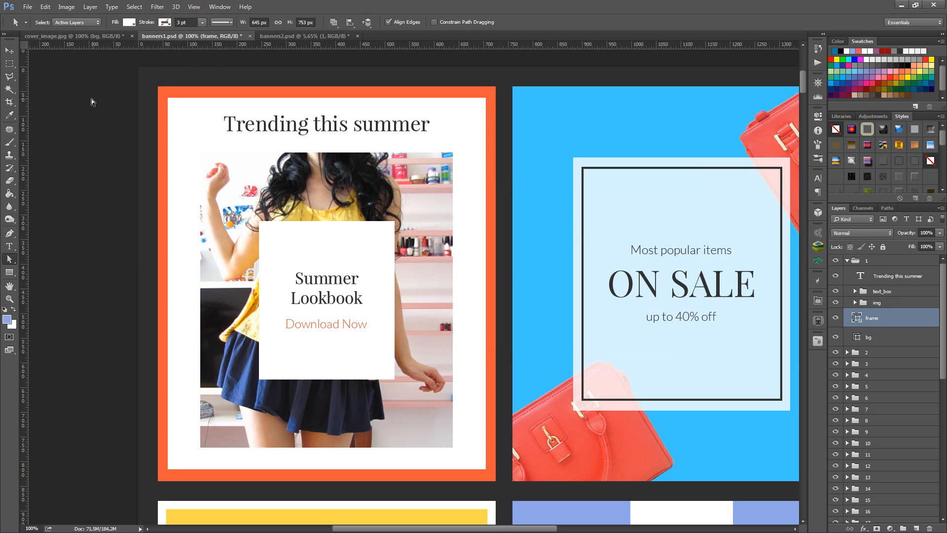
{"action": "left_click", "coordinate": [165, 22]}
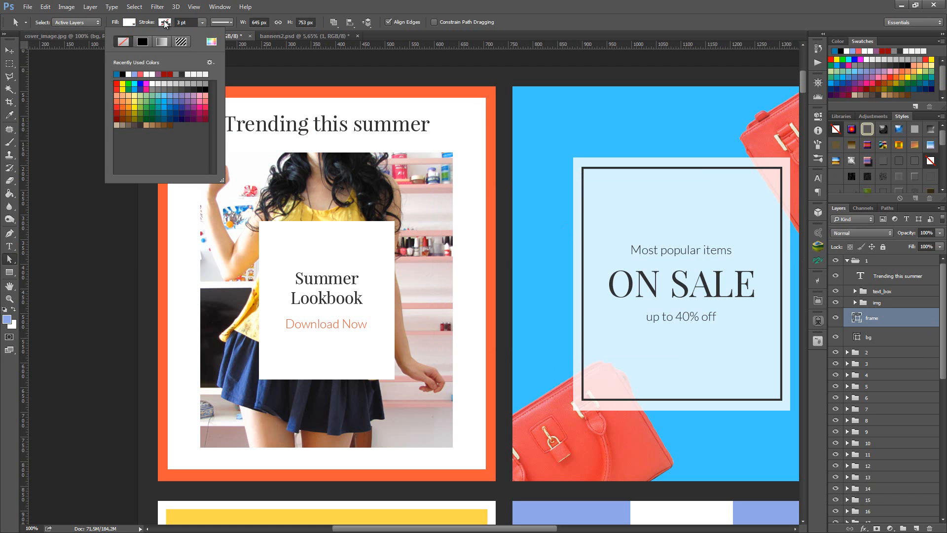
{"action": "left_click", "coordinate": [207, 43]}
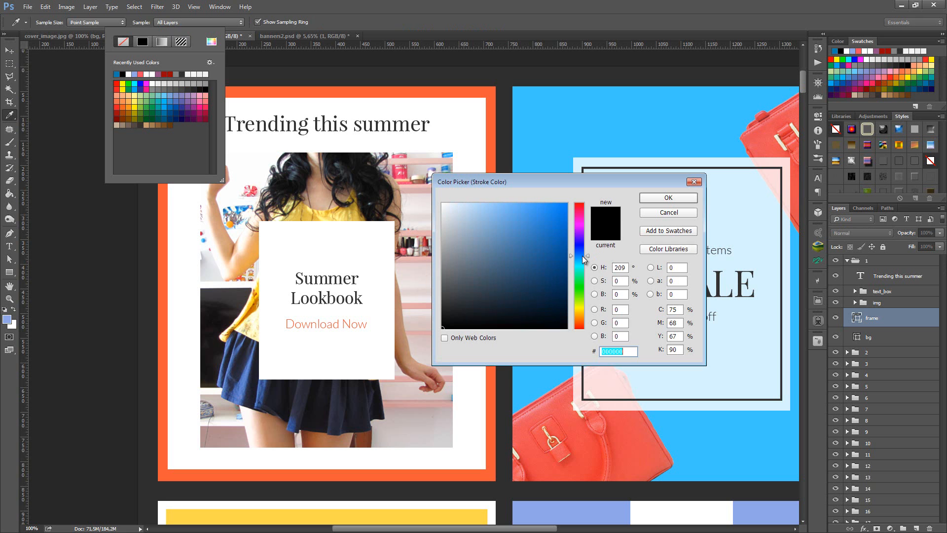
{"action": "type", "text": "005aad"}
{"action": "left_click", "coordinate": [696, 198]}
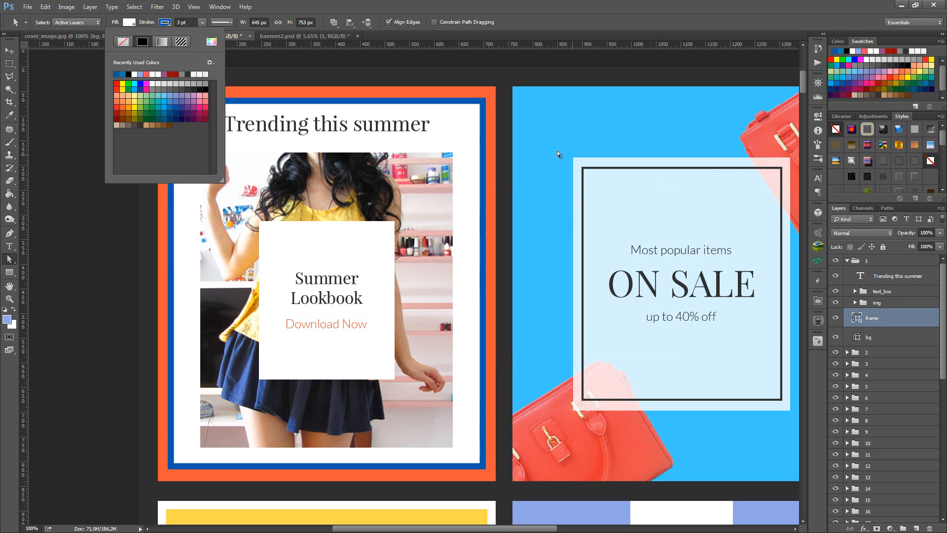
{"action": "left_click", "coordinate": [10, 64]}
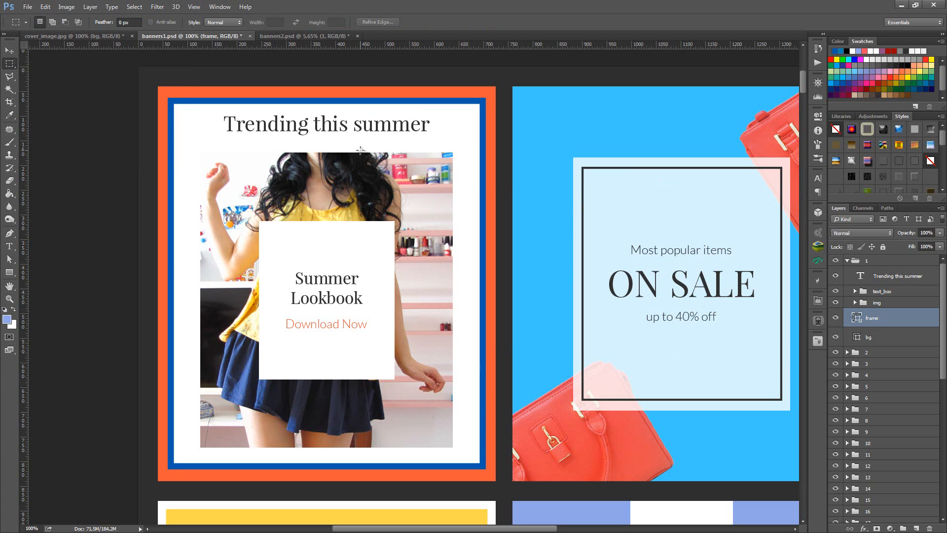
- Try a 9 pt stroke width on banner 1's frame shape, and undo both the width and the blue stroke
{"action": "key", "text": "a"}
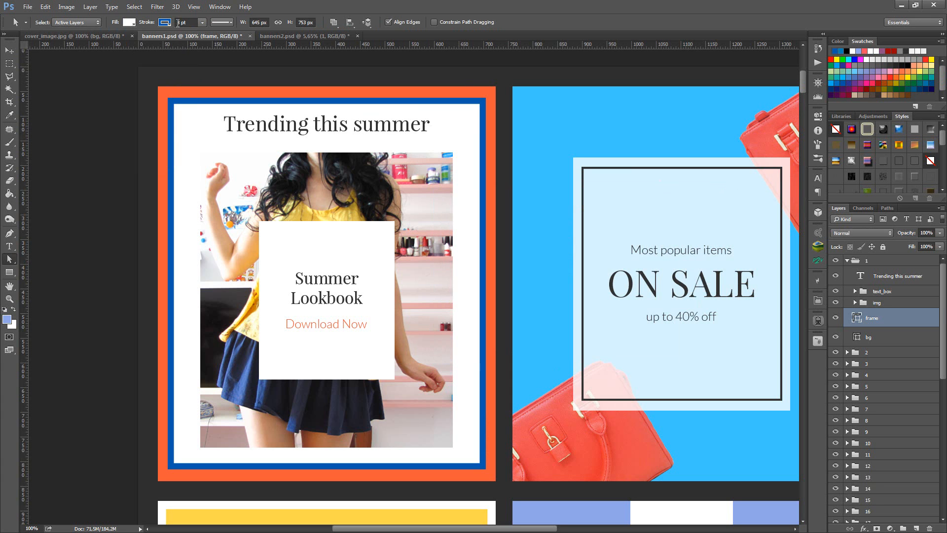
{"action": "double_click", "coordinate": [180, 23]}
{"action": "key", "text": "Return"}
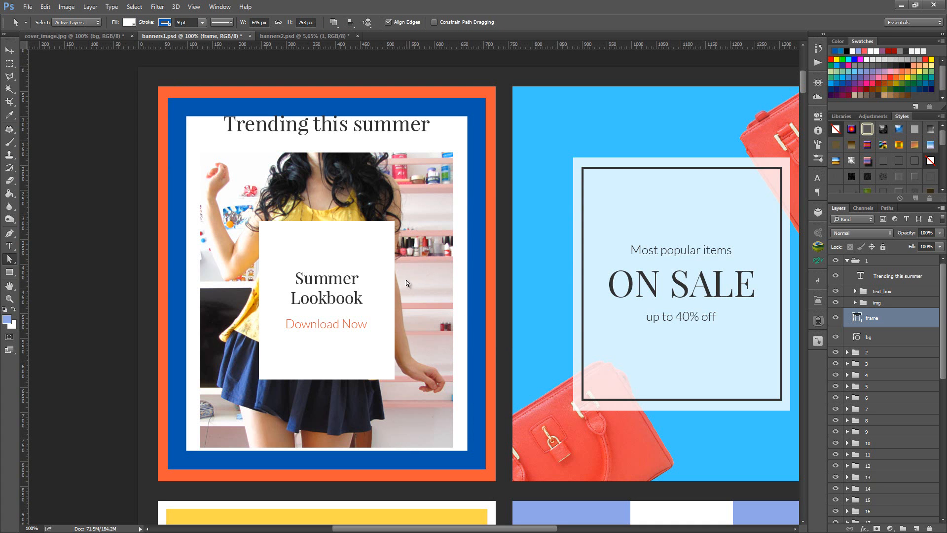
{"action": "key", "text": "ctrl+z"}
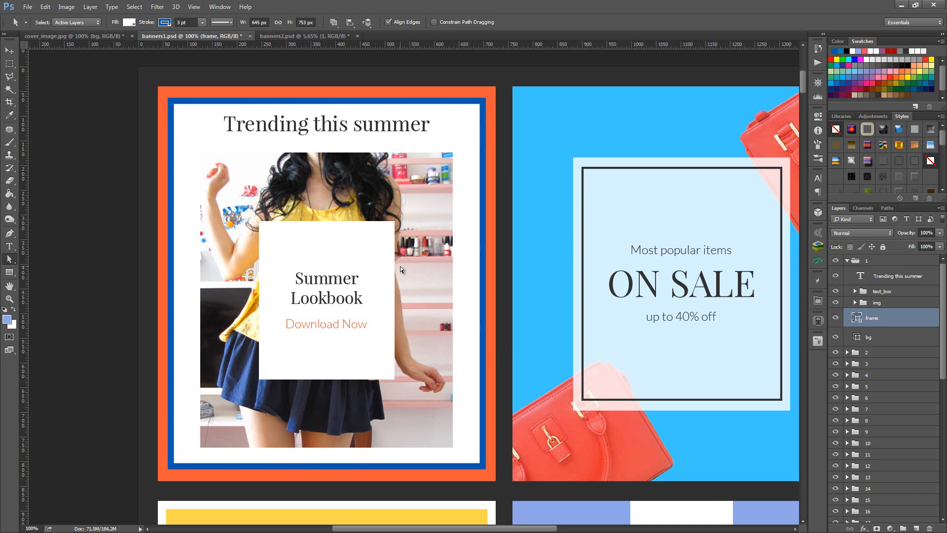
{"action": "key", "text": "ctrl+alt+z"}
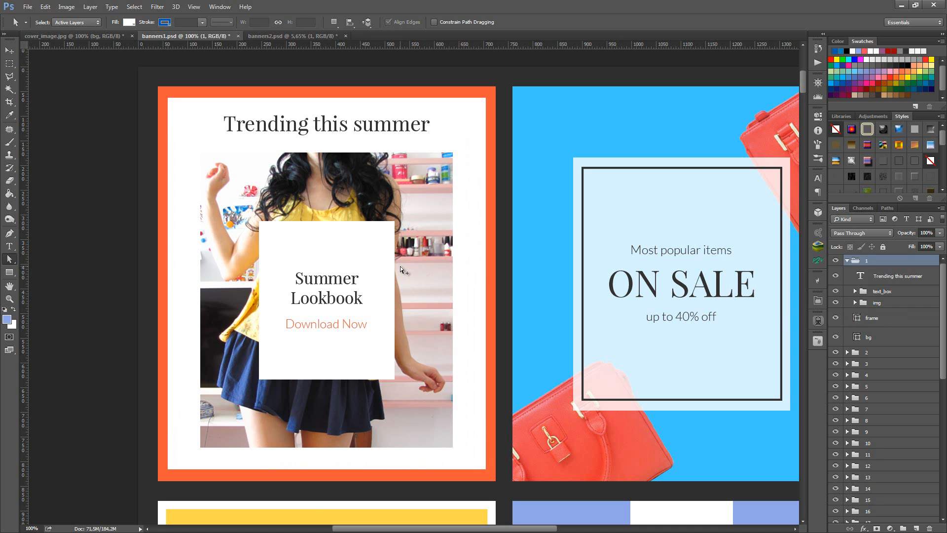
{"action": "key", "text": "ctrl+alt+z"}
- Delete the Delete This Layer layer covering the banners, and collapse layer group 1
{"action": "scroll", "coordinate": [598, 266], "scroll_direction": "down", "scroll_amount": 1}
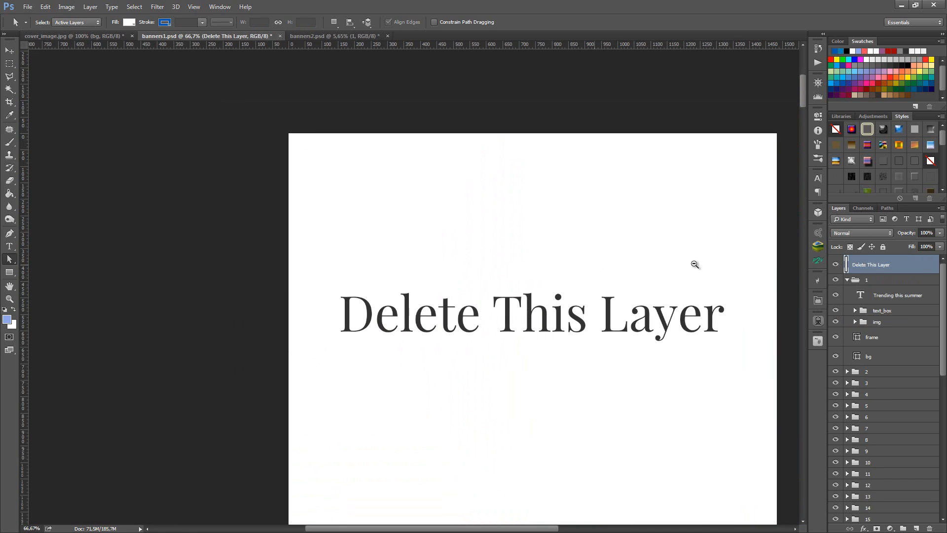
{"action": "key", "text": "Delete"}
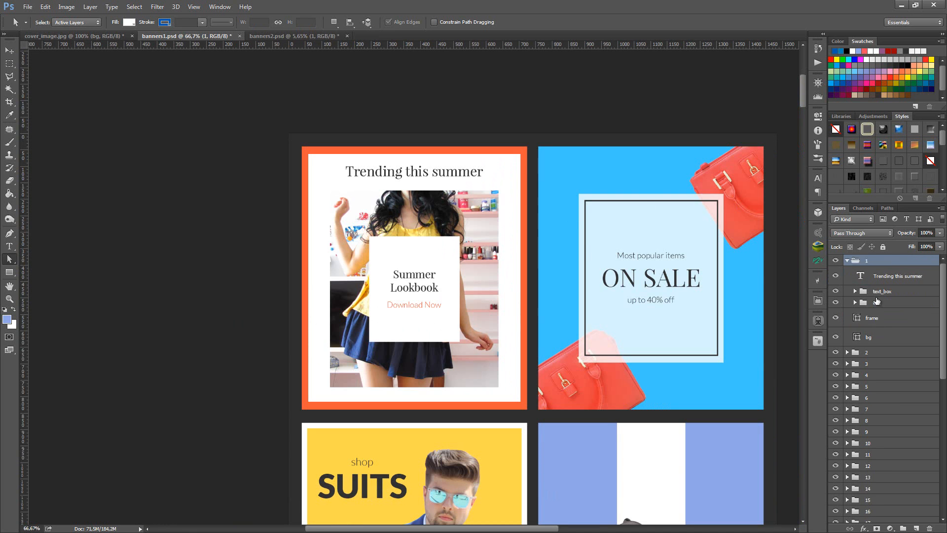
{"action": "left_click", "coordinate": [847, 260]}
{"action": "scroll", "coordinate": [547, 481], "scroll_direction": "right", "scroll_amount": 3}
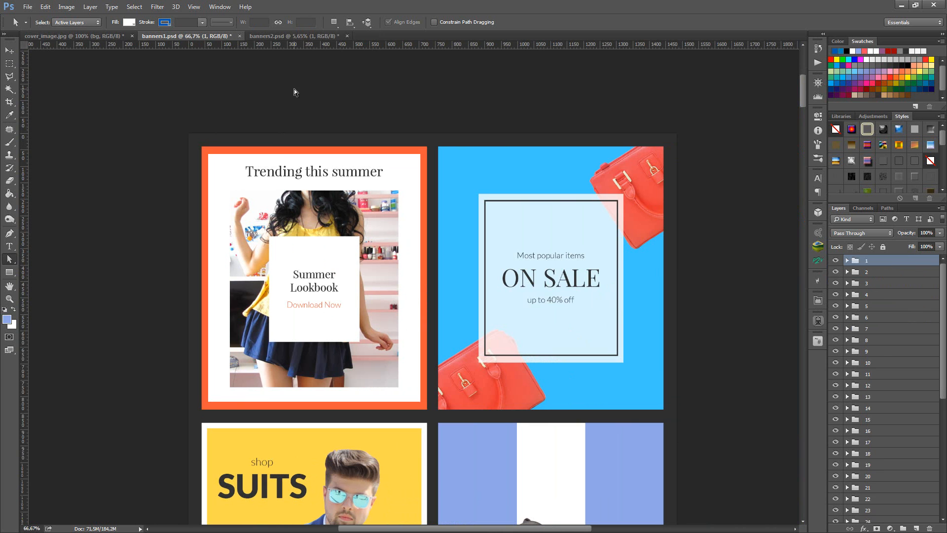
- Create a new 800 × 800 pixel document and convert its locked Background into the regular layer Layer 0
{"action": "left_click", "coordinate": [27, 8]}
{"action": "left_click", "coordinate": [37, 17]}
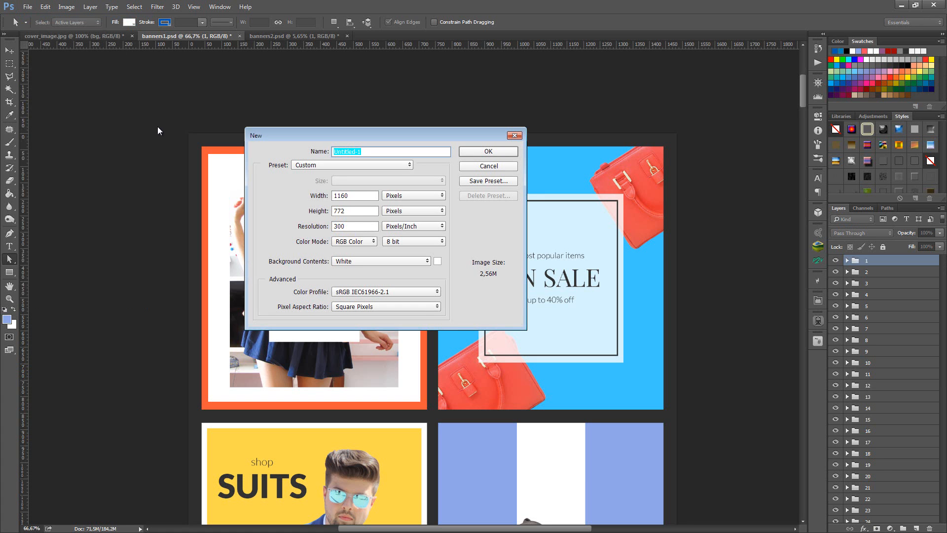
{"action": "left_click", "coordinate": [361, 197]}
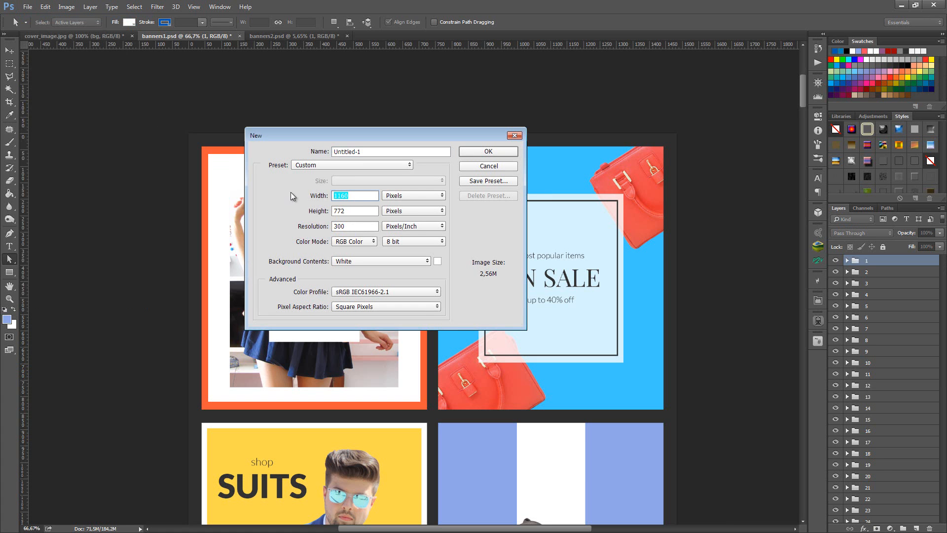
{"action": "type", "text": "800"}
{"action": "left_click", "coordinate": [370, 210]}
{"action": "type", "text": "800"}
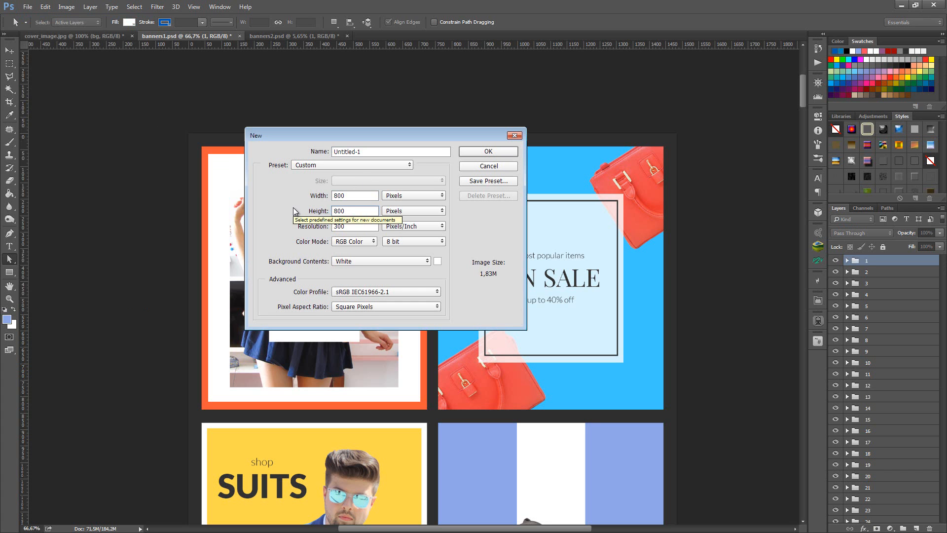
{"action": "key", "text": "Return"}
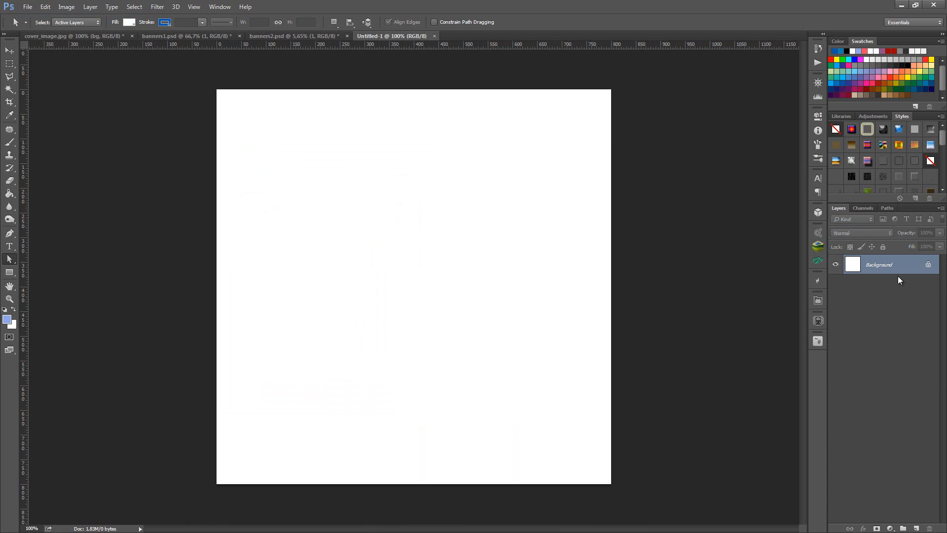
{"action": "double_click", "coordinate": [915, 270]}
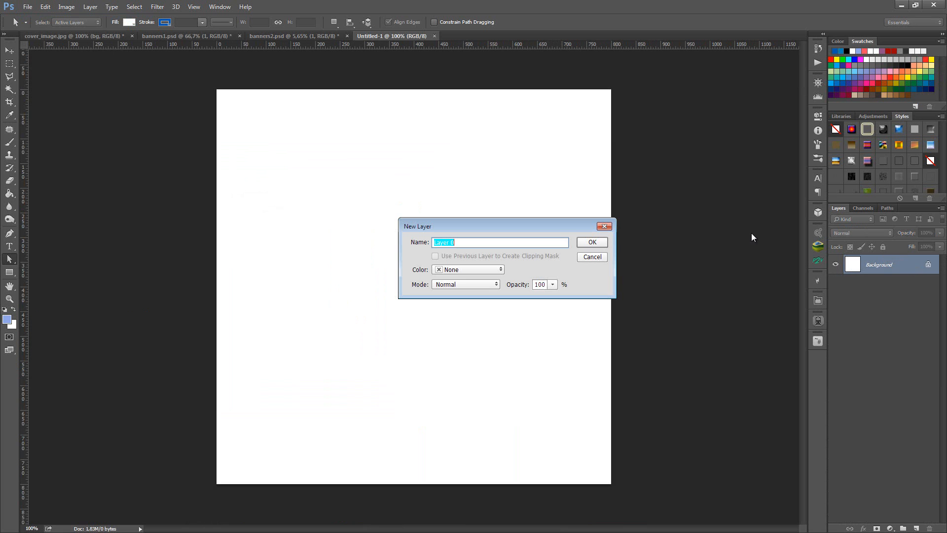
{"action": "left_click", "coordinate": [592, 242]}
- Copy the Bora Bora banner group from banners2.psd into the new 800 × 800 pixel document
{"action": "left_click", "coordinate": [258, 37]}
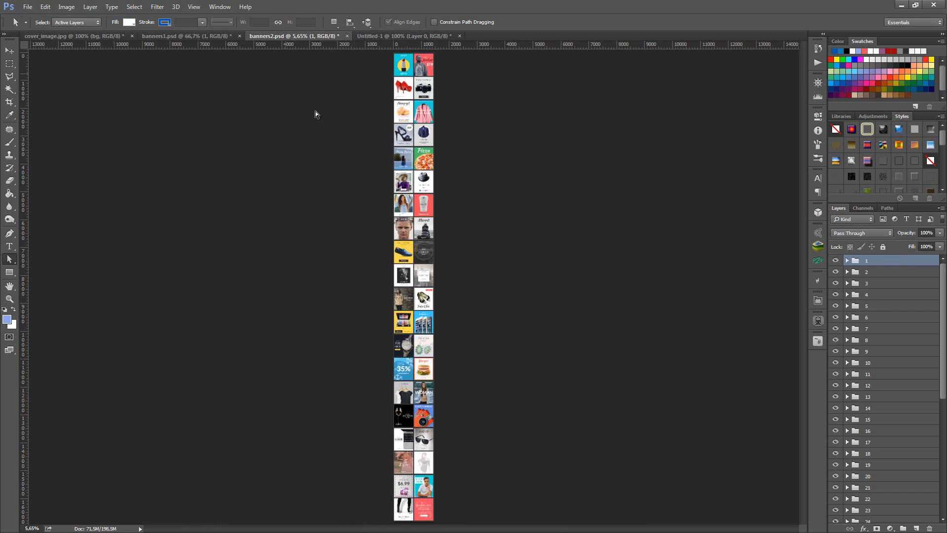
{"action": "scroll", "coordinate": [416, 110], "scroll_direction": "up", "scroll_amount": 3}
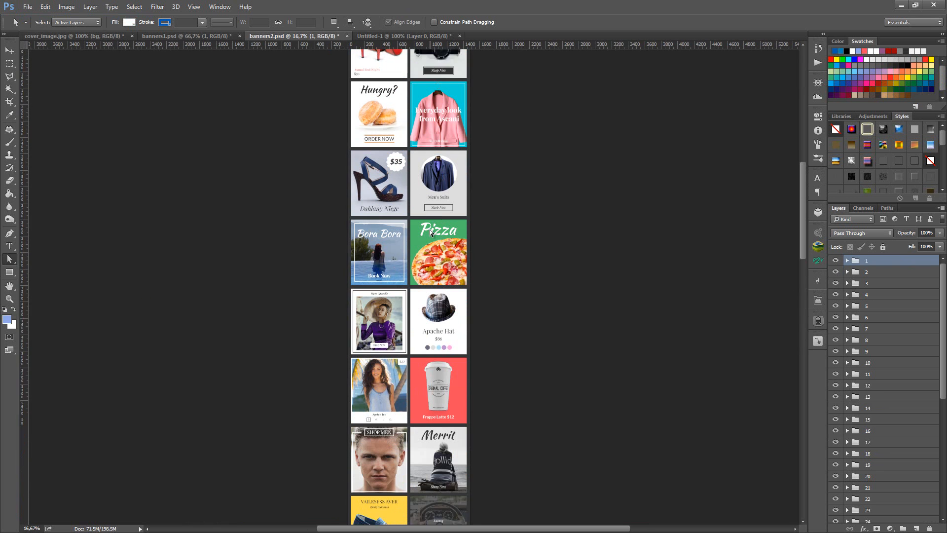
{"action": "key", "text": "v"}
{"action": "left_click_drag", "start_coordinate": [375, 205], "coordinate": [397, 180]}
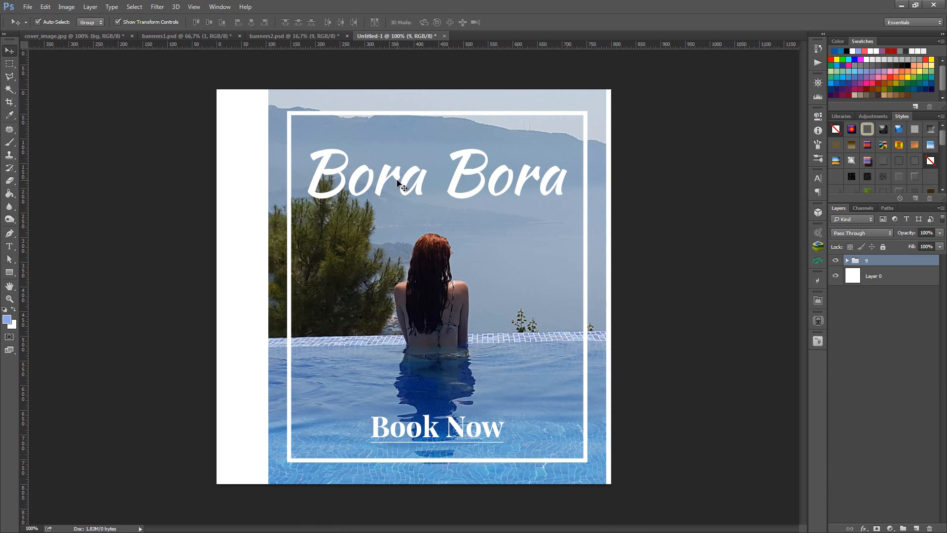
- Bring a second copy of the Bora Bora banner from banners2.psd into the new document, and delete the lower duplicate group
{"action": "left_click", "coordinate": [286, 37]}
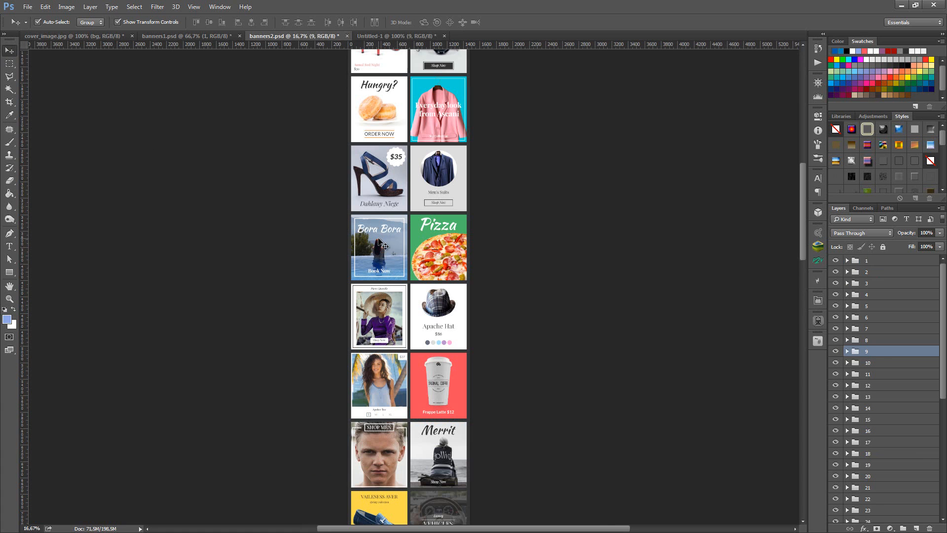
{"action": "left_click_drag", "start_coordinate": [381, 246], "coordinate": [388, 197]}
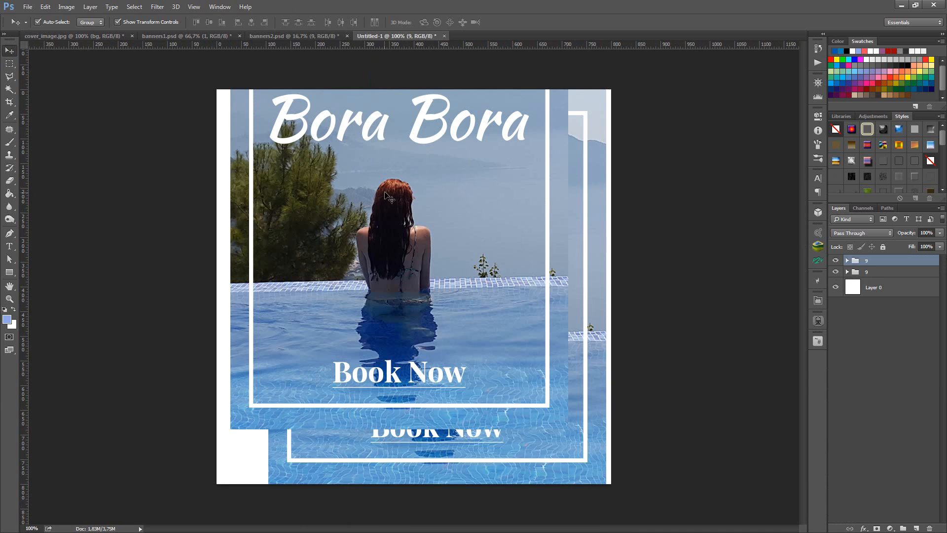
{"action": "left_click", "coordinate": [874, 271]}
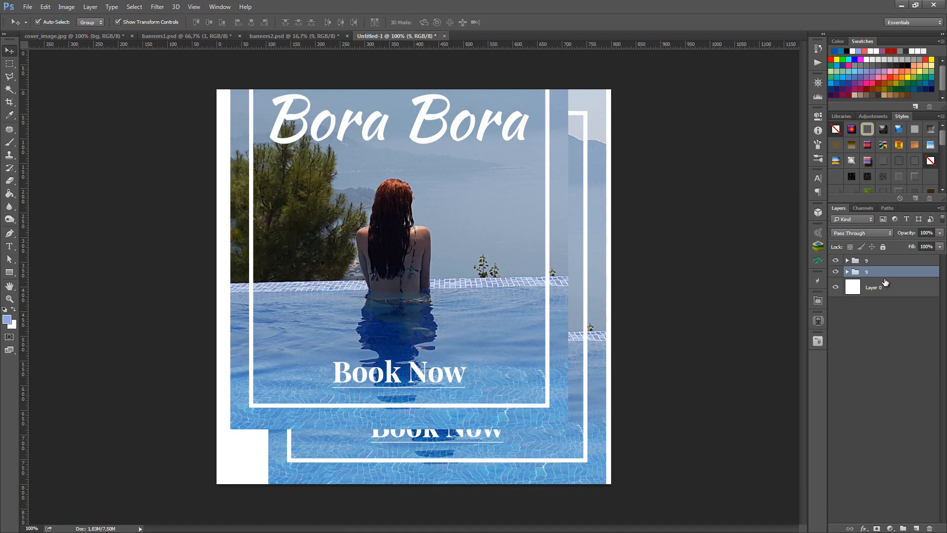
{"action": "key", "text": "Delete"}
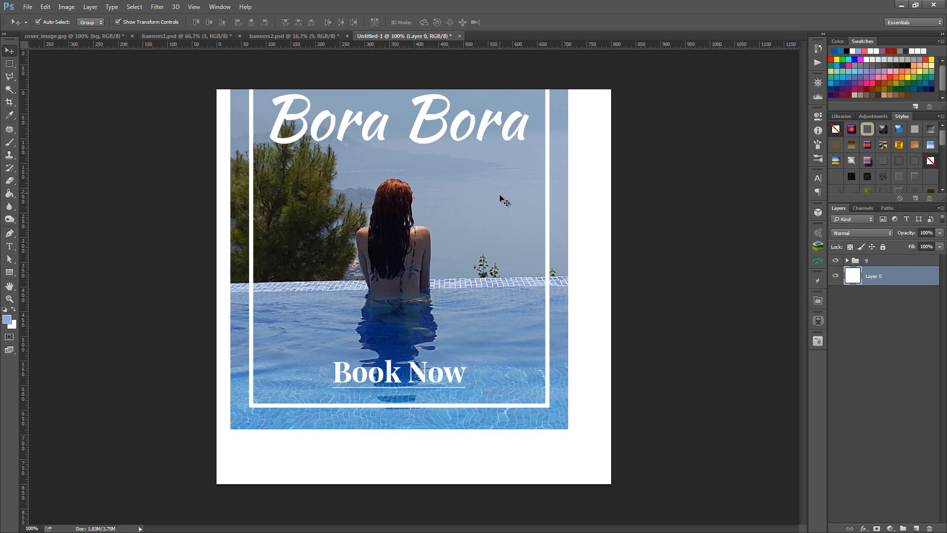
- Centre the Bora Bora banner group horizontally and vertically on the canvas, and clear the selection
{"action": "left_click", "coordinate": [851, 275], "text": "ctrl"}
{"action": "left_click", "coordinate": [887, 261]}
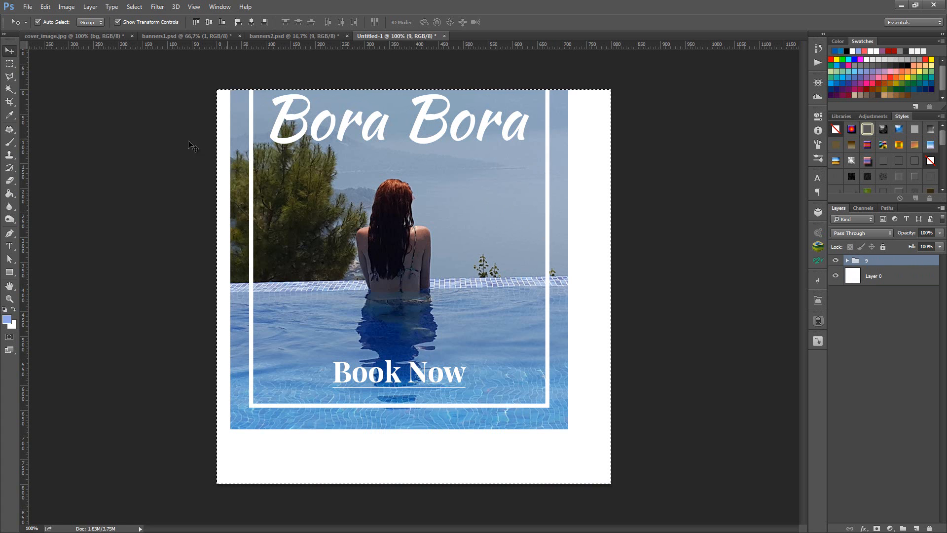
{"action": "left_click", "coordinate": [251, 21]}
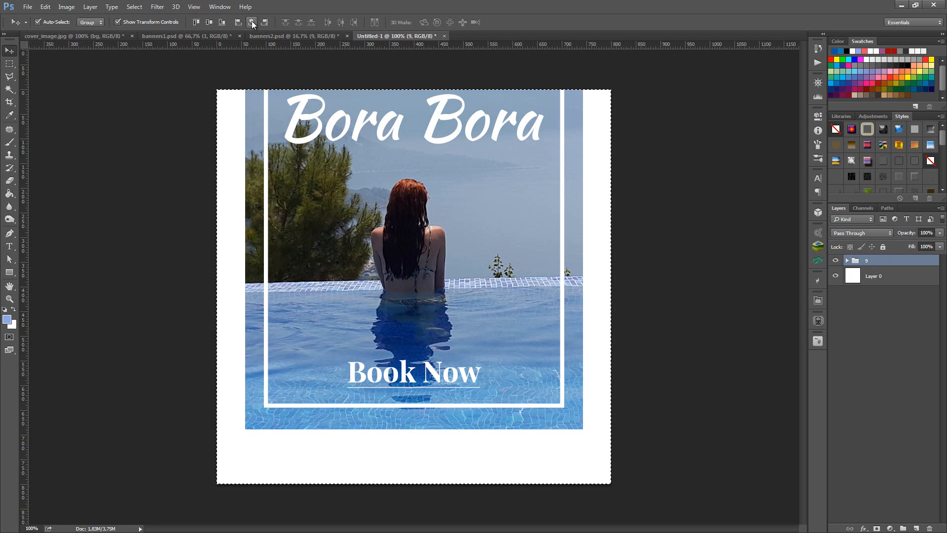
{"action": "left_click", "coordinate": [211, 22]}
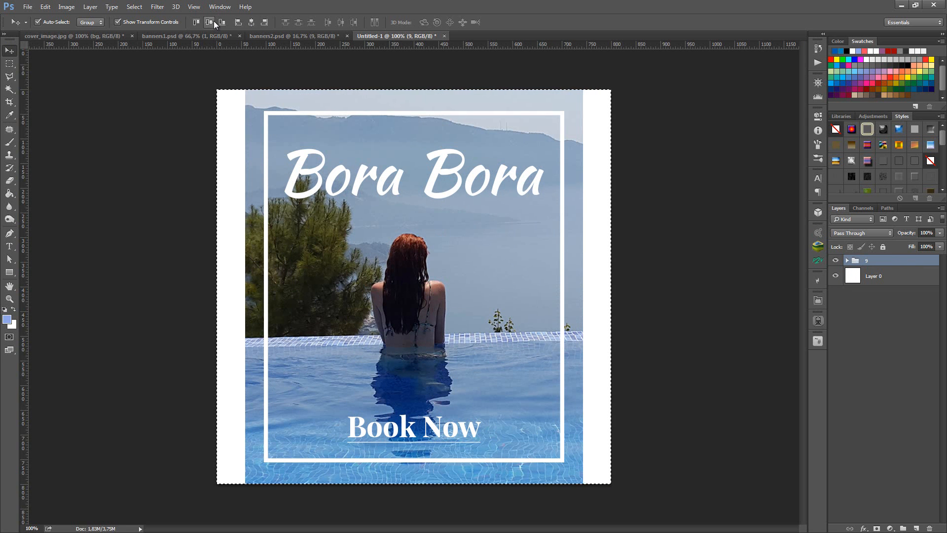
{"action": "key", "text": "ctrl+d"}
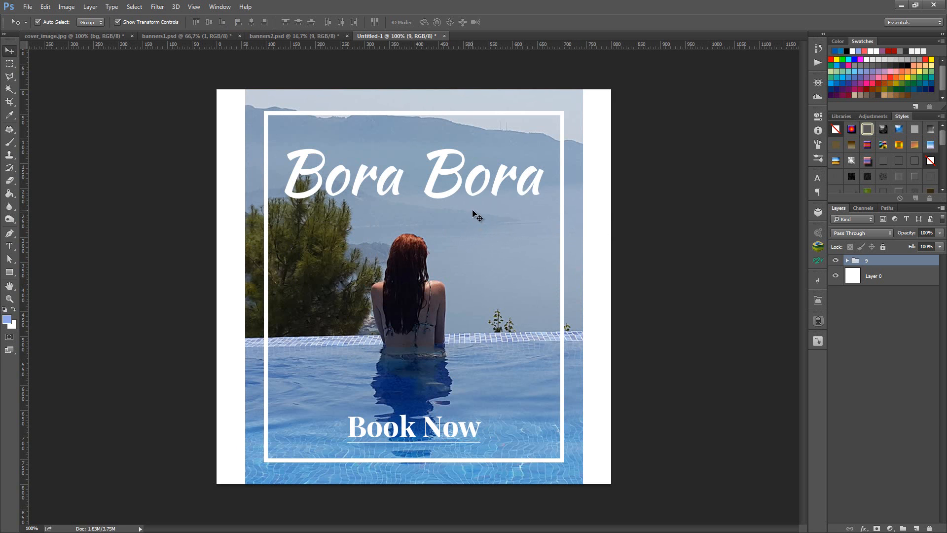
- Scale the Bora Bora banner group from its centre to about 117% so it spans the full canvas width
{"action": "key", "text": "ctrl+t"}
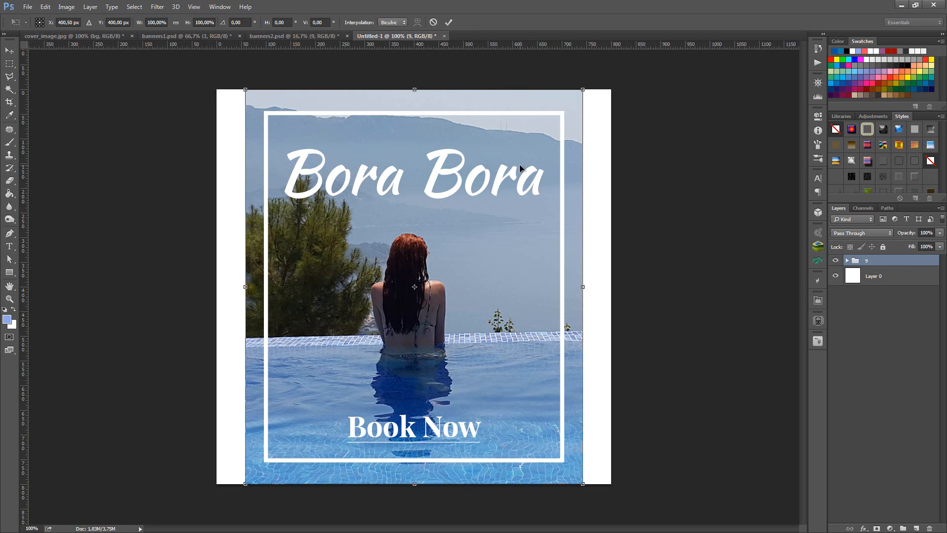
{"action": "scroll", "coordinate": [500, 207], "scroll_direction": "down", "scroll_amount": 1}
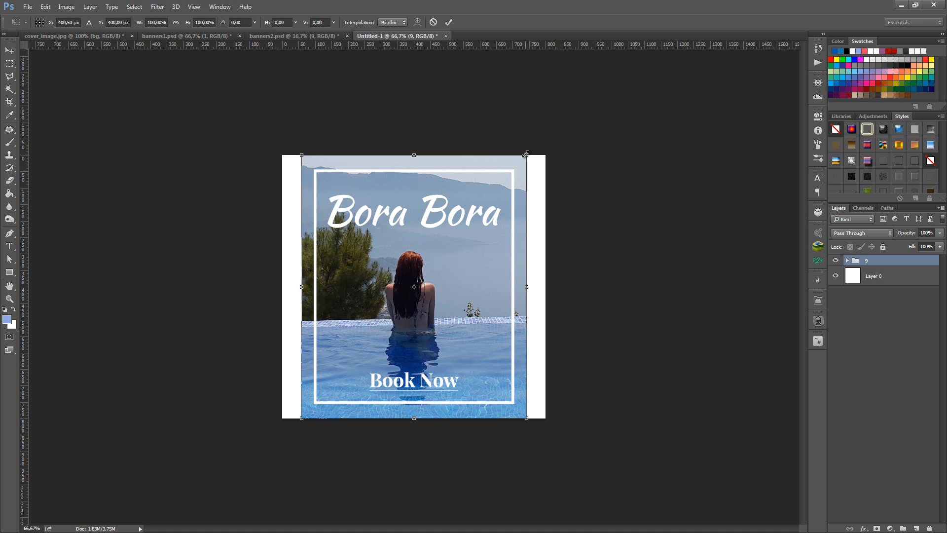
{"action": "left_click_drag", "start_coordinate": [526, 154], "coordinate": [552, 128]}
{"action": "key", "text": "ctrl+z"}
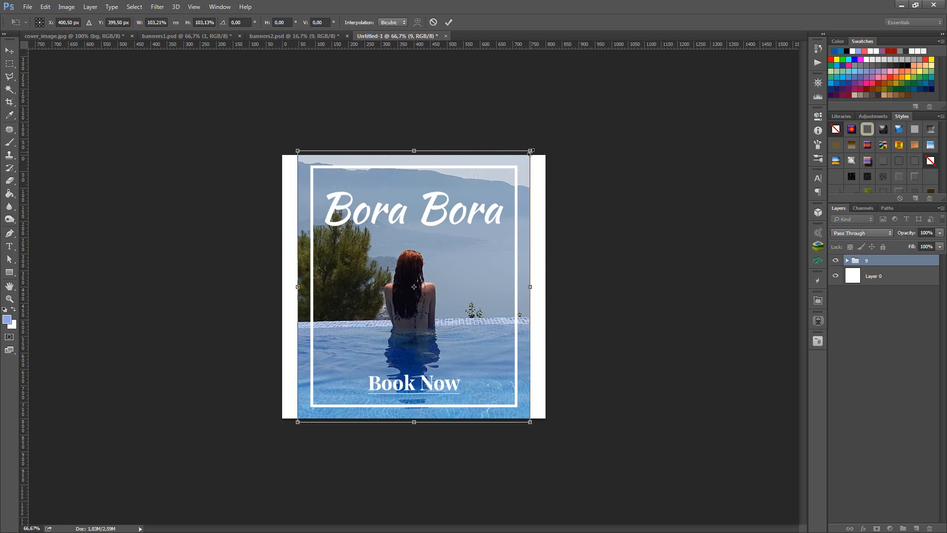
{"action": "left_click_drag", "start_coordinate": [531, 149], "coordinate": [549, 135]}
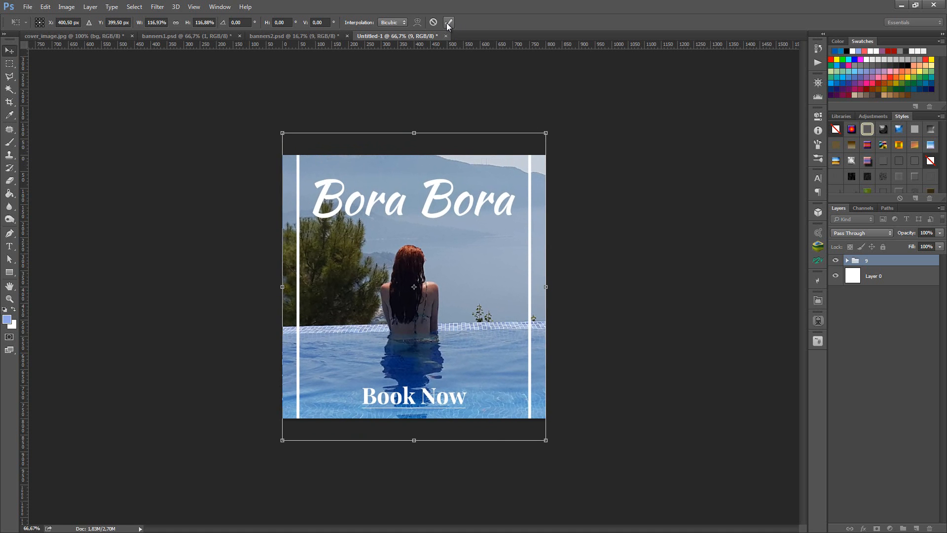
{"action": "left_click", "coordinate": [448, 22]}
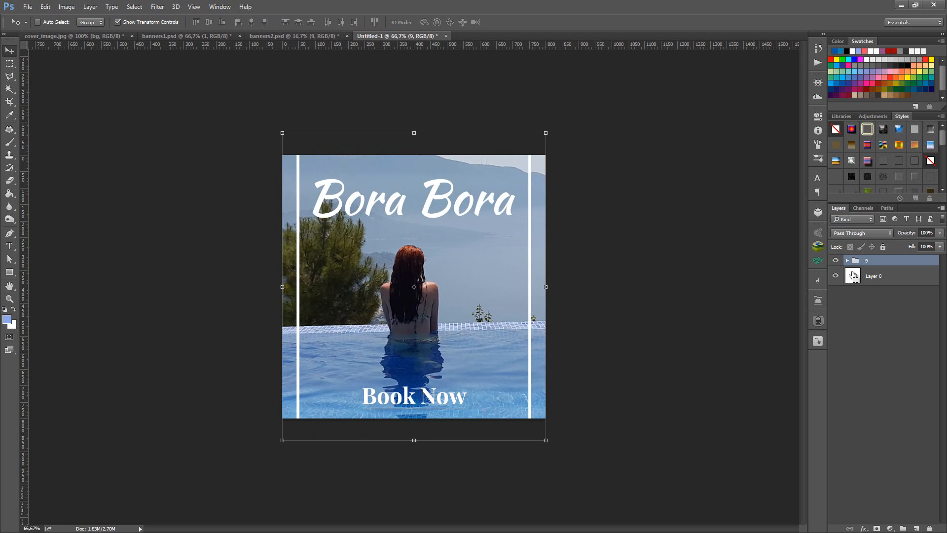
- Align the enlarged banner group to the canvas's vertical centre, and deselect everything
{"action": "left_click", "coordinate": [850, 277], "text": "ctrl"}
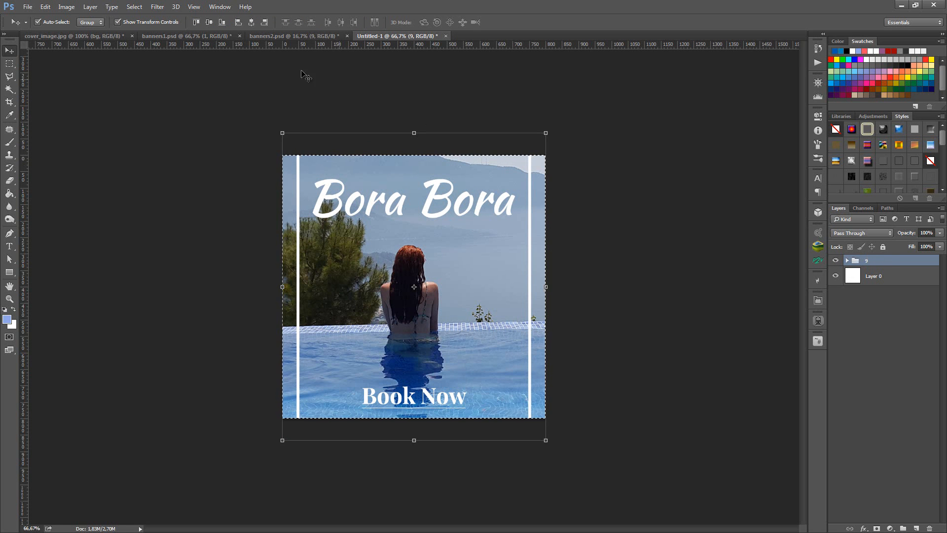
{"action": "left_click", "coordinate": [208, 23]}
{"action": "key", "text": "ctrl+d"}
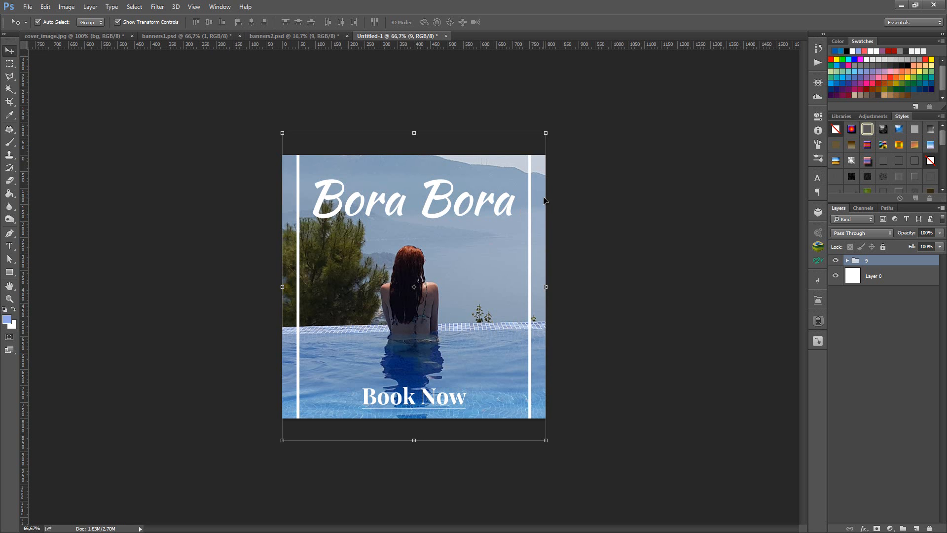
{"action": "left_click", "coordinate": [589, 221]}
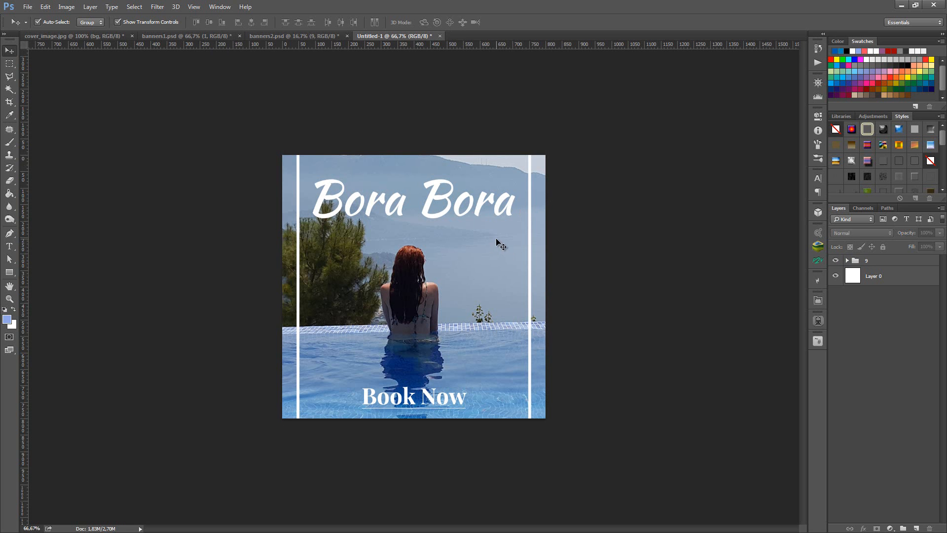
- Scale the Bora Bora, Book Now and frame layers together to about 88% so the frame fits inside the canvas
{"action": "left_click", "coordinate": [498, 266]}
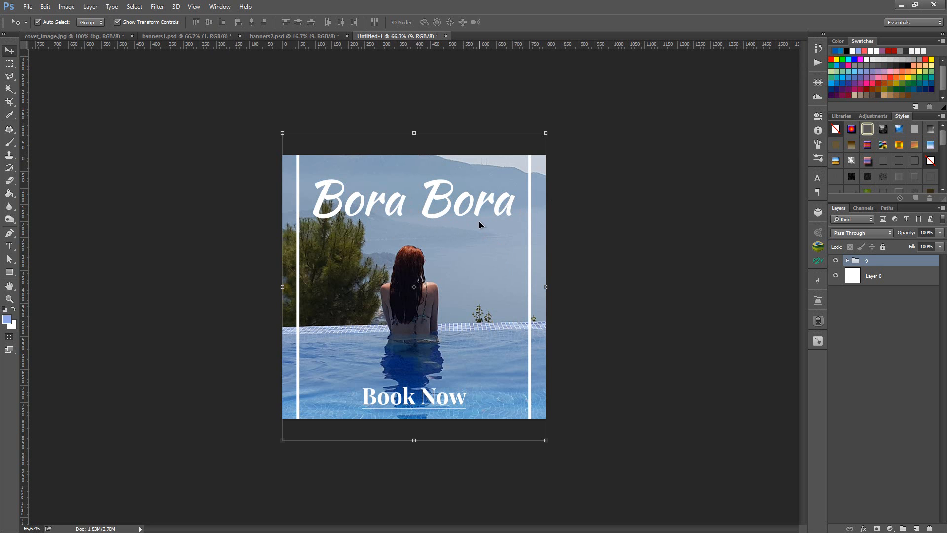
{"action": "left_click", "coordinate": [847, 260]}
{"action": "left_click", "coordinate": [886, 276]}
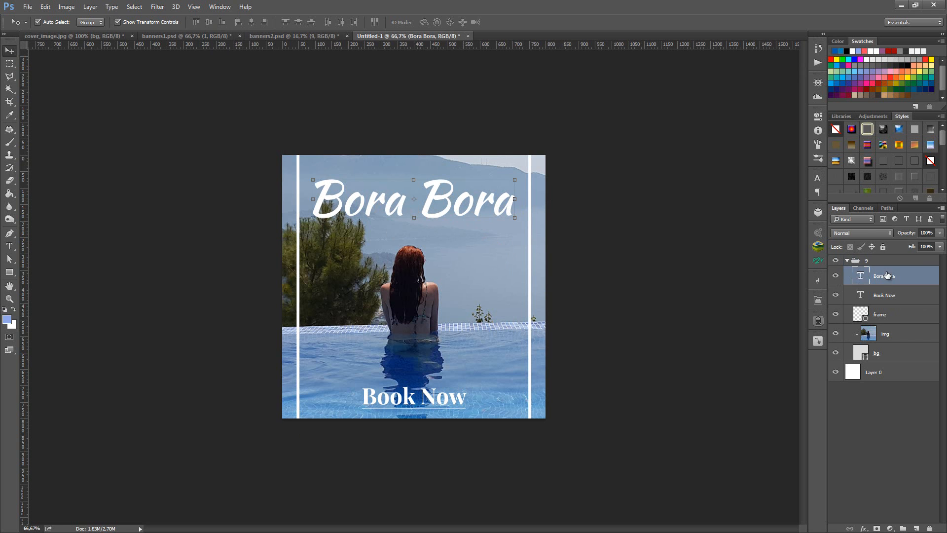
{"action": "left_click", "coordinate": [897, 321], "text": "shift"}
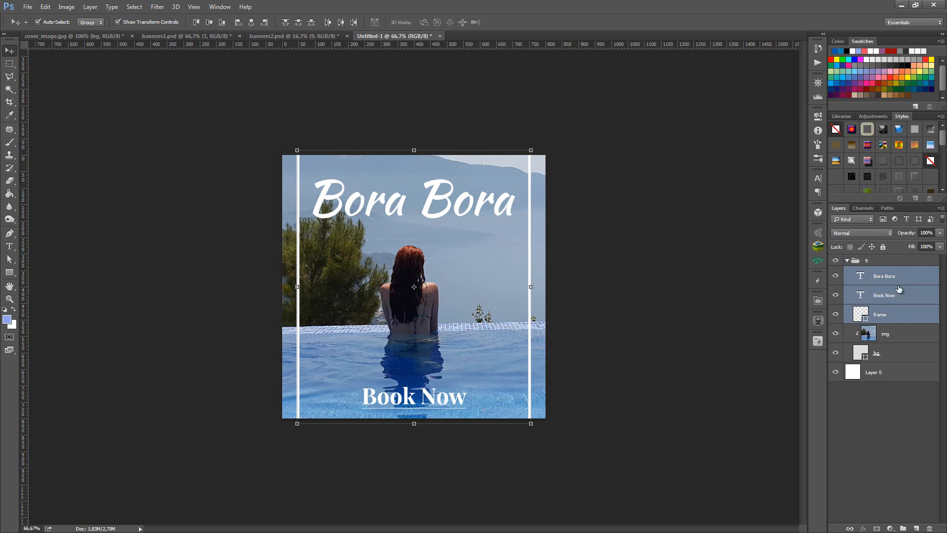
{"action": "left_click", "coordinate": [896, 316]}
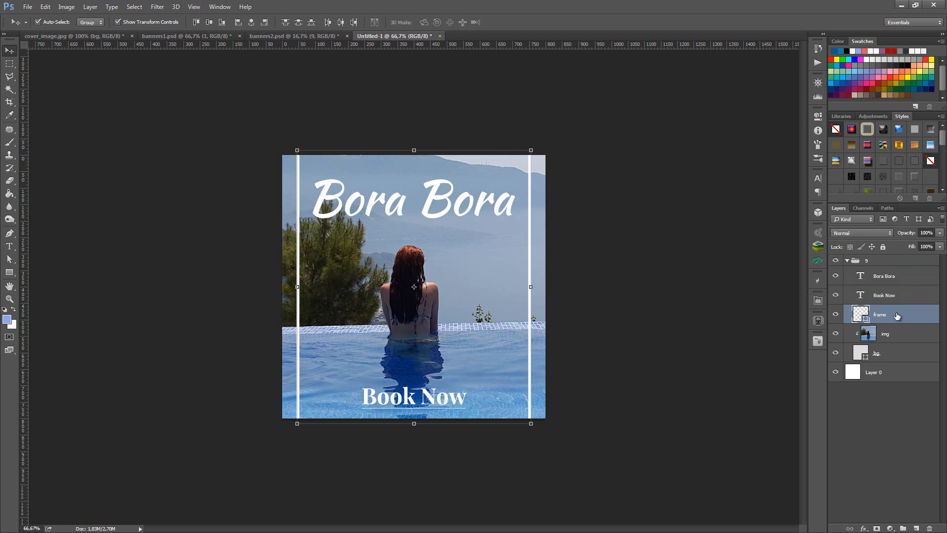
{"action": "left_click", "coordinate": [906, 275]}
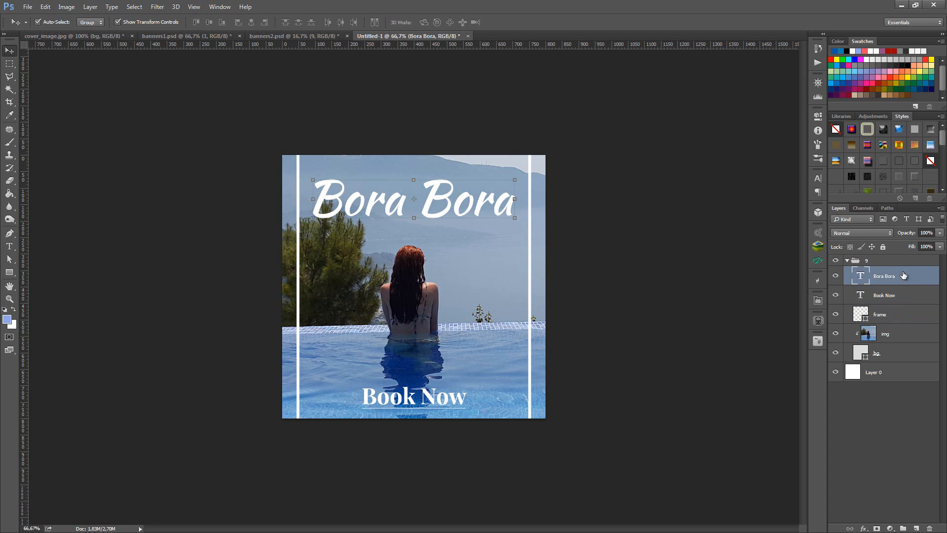
{"action": "left_click", "coordinate": [901, 317], "text": "shift"}
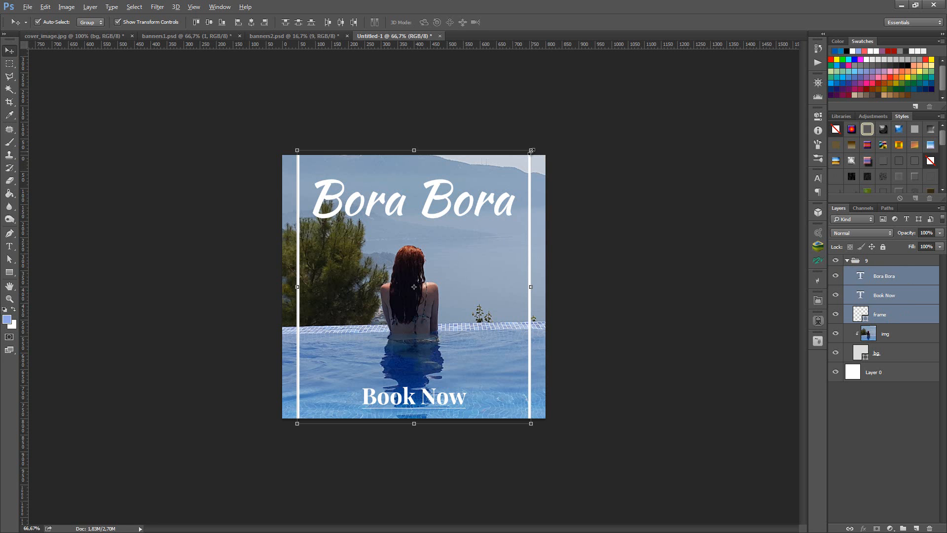
{"action": "left_click_drag", "start_coordinate": [531, 150], "coordinate": [515, 163]}
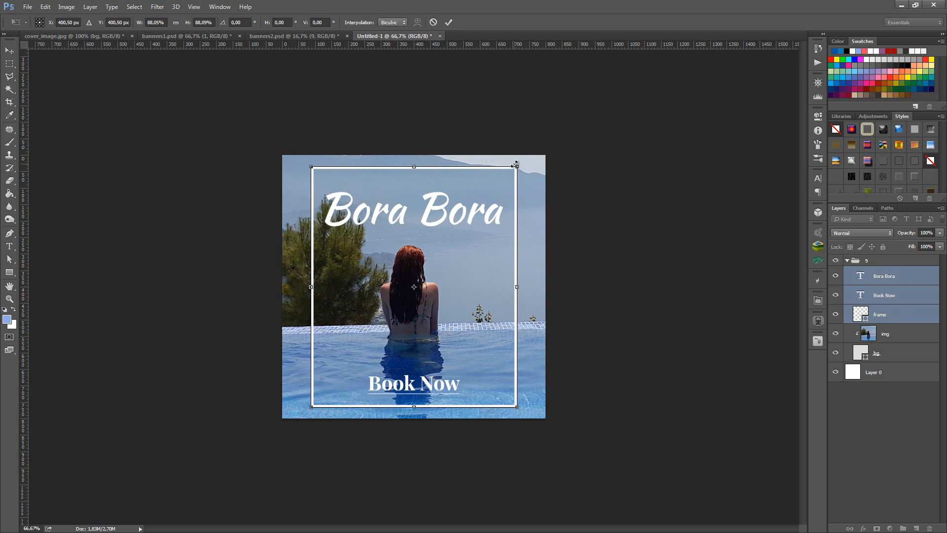
{"action": "key", "text": "Return"}
{"action": "left_click", "coordinate": [614, 192]}
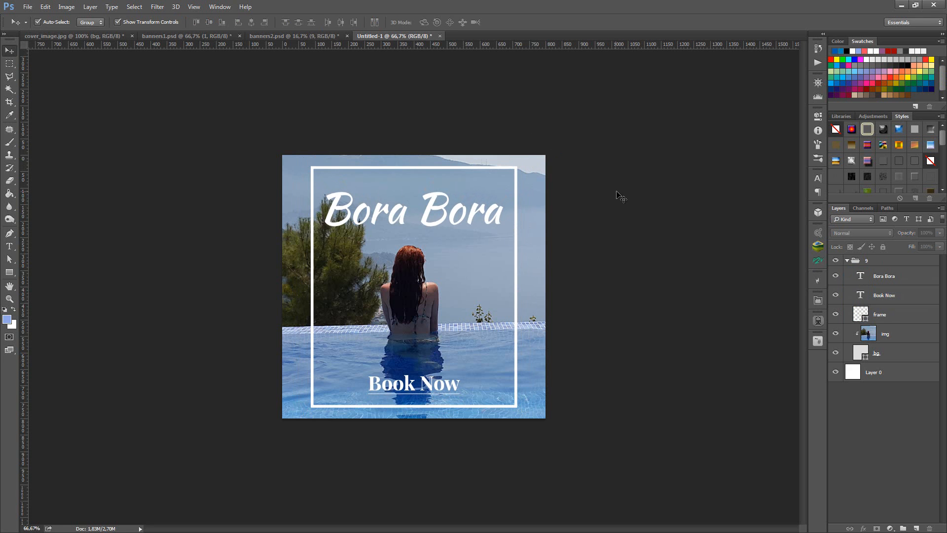
- Try a solid red fill on the frame shape, and revert it to no fill
{"action": "left_click", "coordinate": [871, 316]}
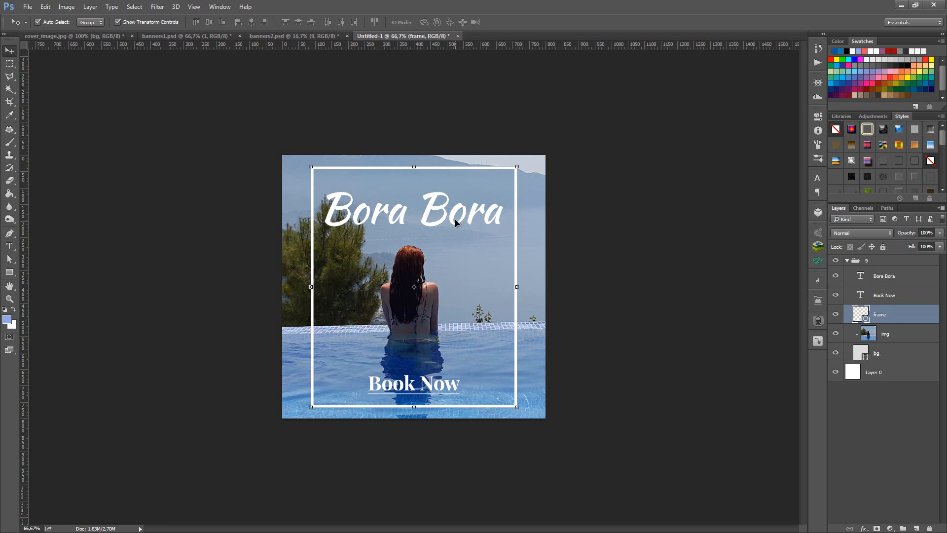
{"action": "key", "text": "a"}
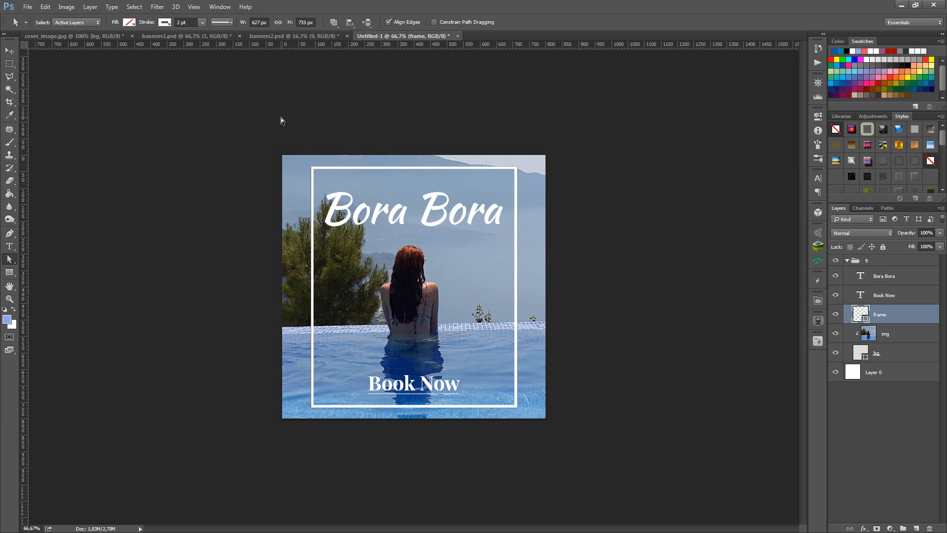
{"action": "left_click", "coordinate": [133, 23]}
{"action": "left_click", "coordinate": [175, 43]}
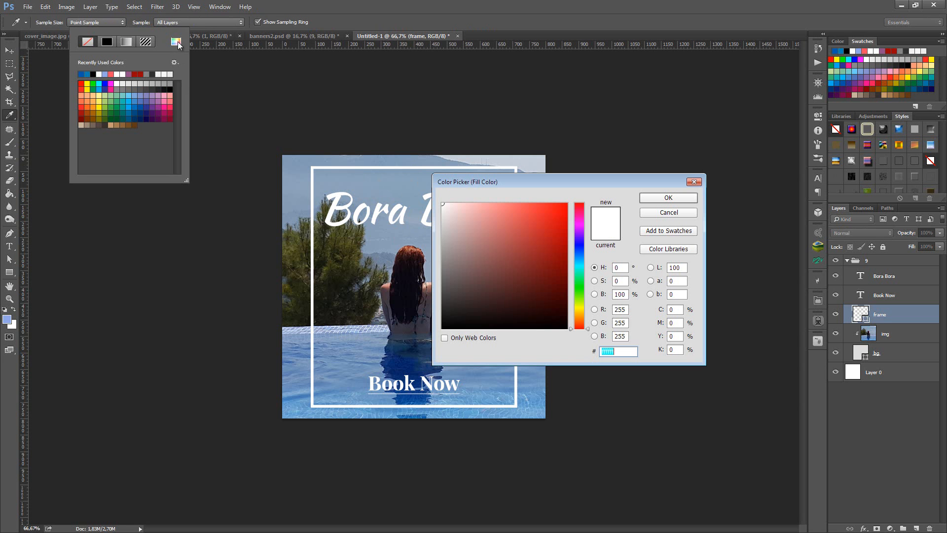
{"action": "left_click_drag", "start_coordinate": [550, 231], "coordinate": [586, 217]}
{"action": "left_click", "coordinate": [668, 198]}
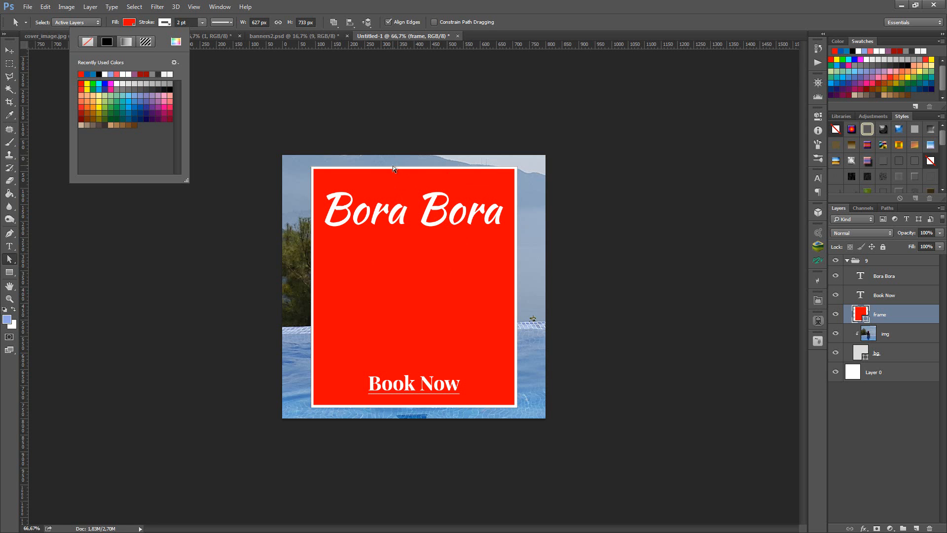
{"action": "key", "text": "Escape"}
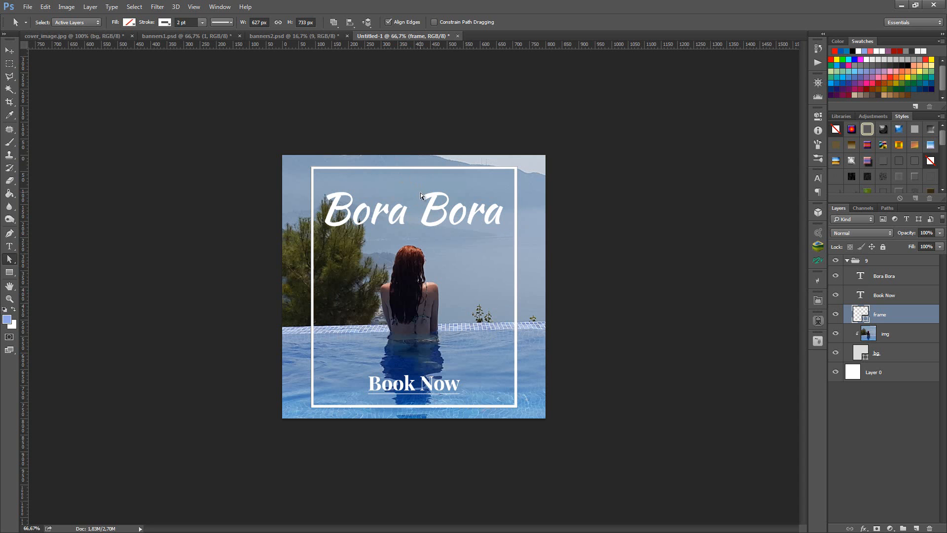
- Try a 6 pt stroke width on the frame shape, and undo it
{"action": "double_click", "coordinate": [179, 22]}
{"action": "type", "text": "6"}
{"action": "key", "text": "Return"}
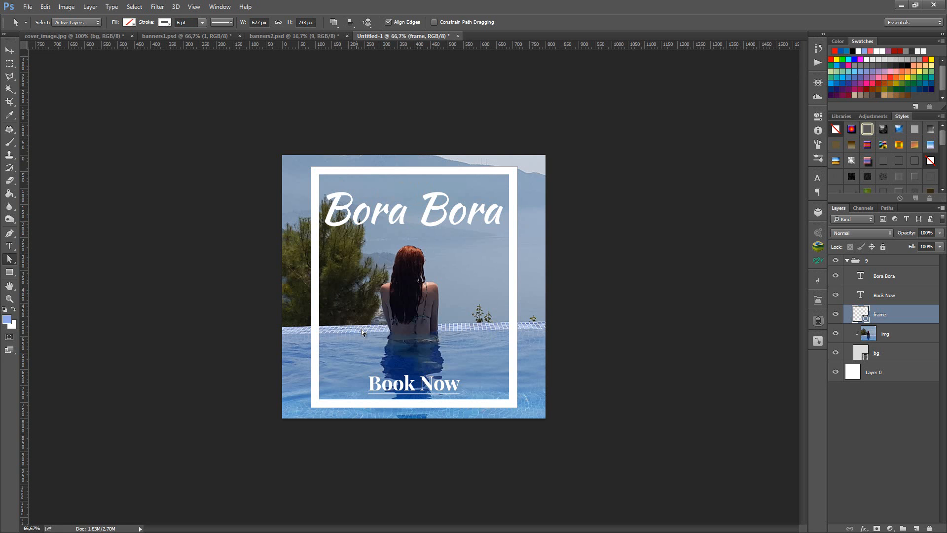
{"action": "key", "text": "ctrl+z"}
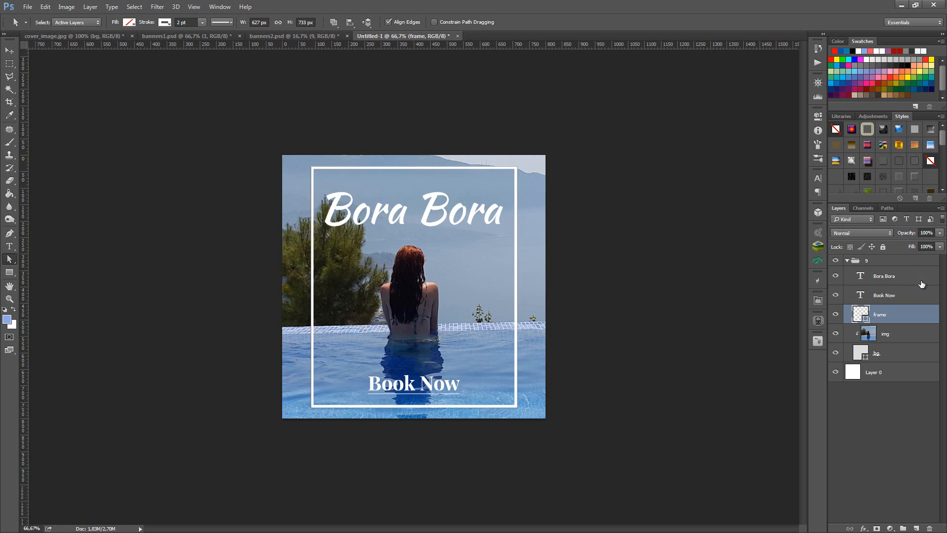
- Collapse layer group 9, and deselect all layers with the Move tool
{"action": "left_click", "coordinate": [847, 261]}
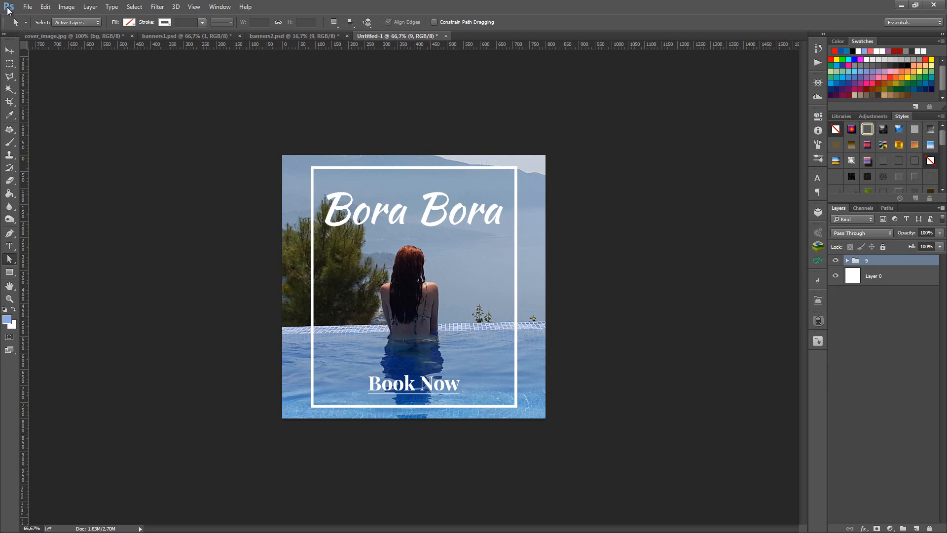
{"action": "left_click", "coordinate": [9, 50]}
{"action": "left_click", "coordinate": [146, 122]}
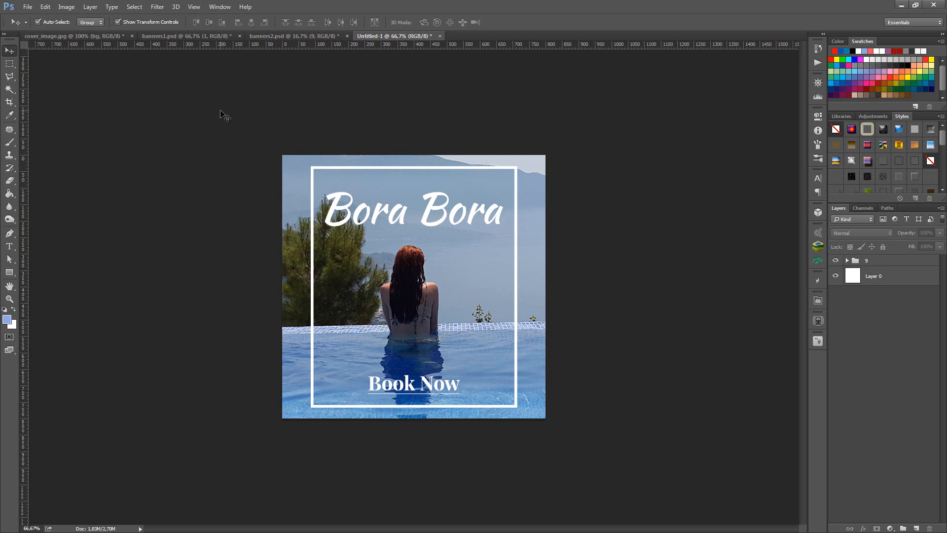
- Replace the Book Now text with "Order Now" in the banner
{"action": "key", "text": "t"}
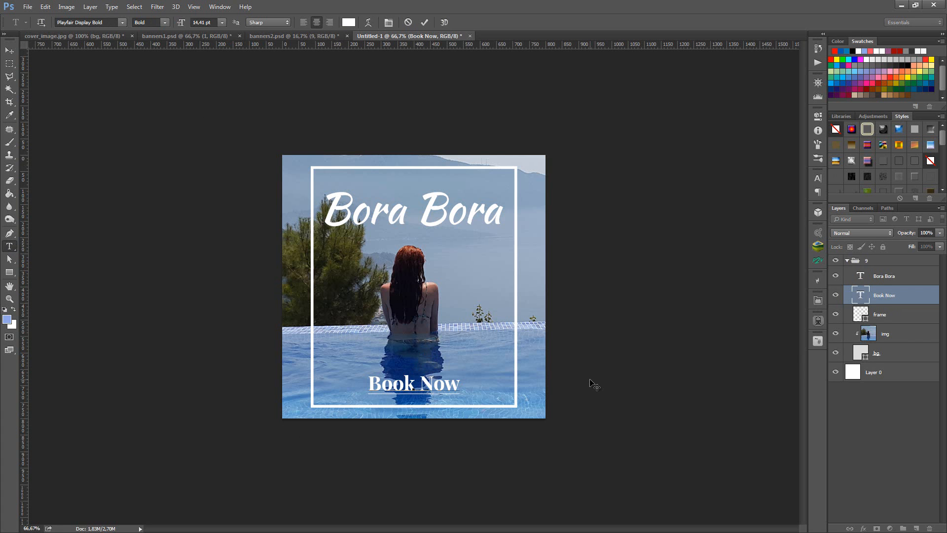
{"action": "key", "text": "ctrl+a"}
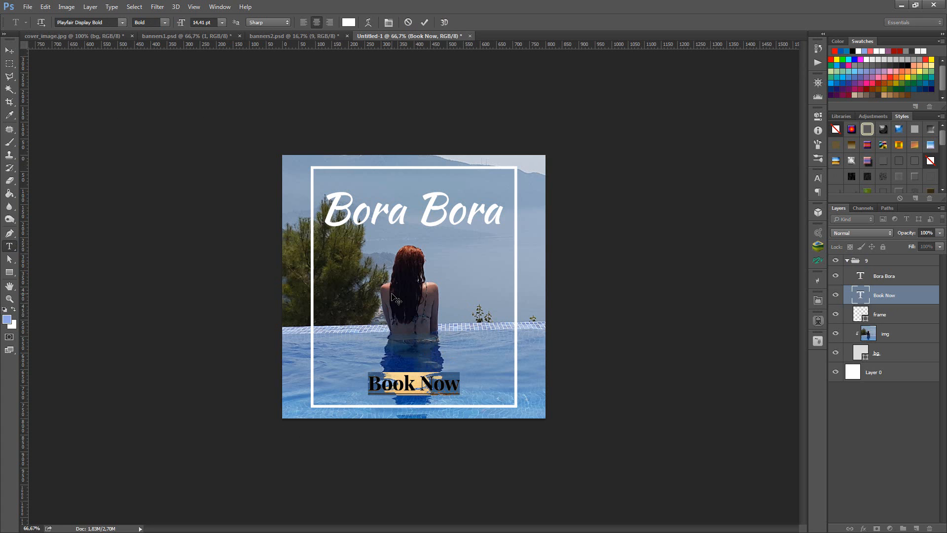
{"action": "type", "text": "O"}
{"action": "type", "text": "rde"}
{"action": "key", "text": "BackSpace"}
{"action": "type", "text": "der Now"}
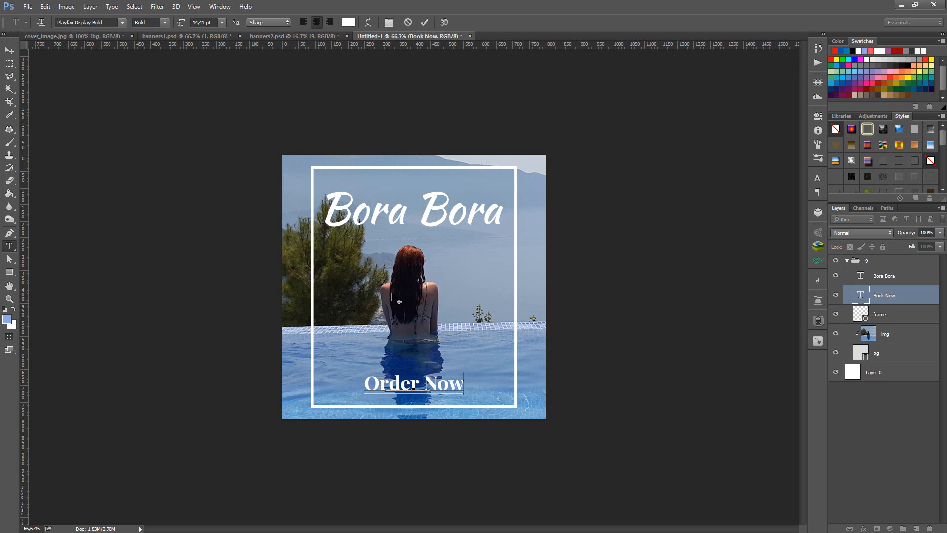
{"action": "left_click", "coordinate": [396, 299]}
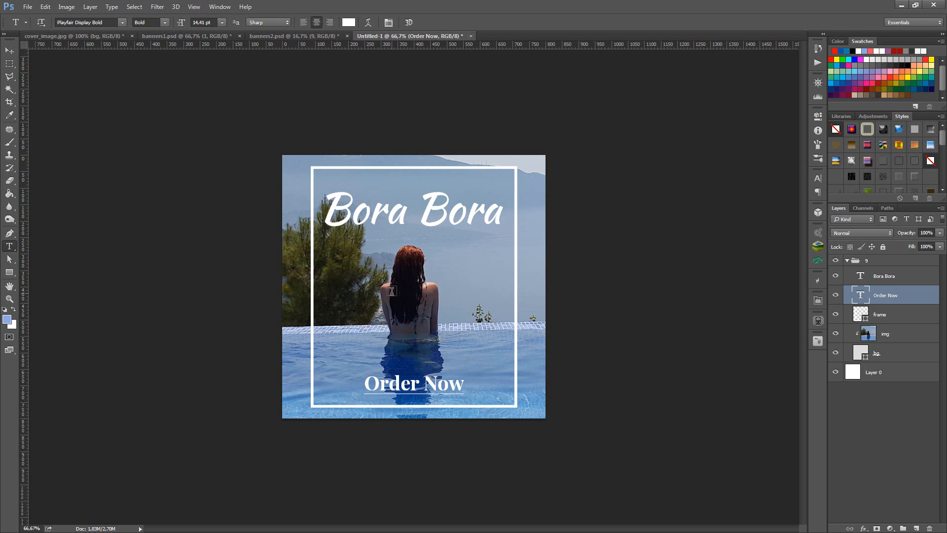
- Remove the underline from the Order Now text and commit the text edit
{"action": "left_click", "coordinate": [429, 382]}
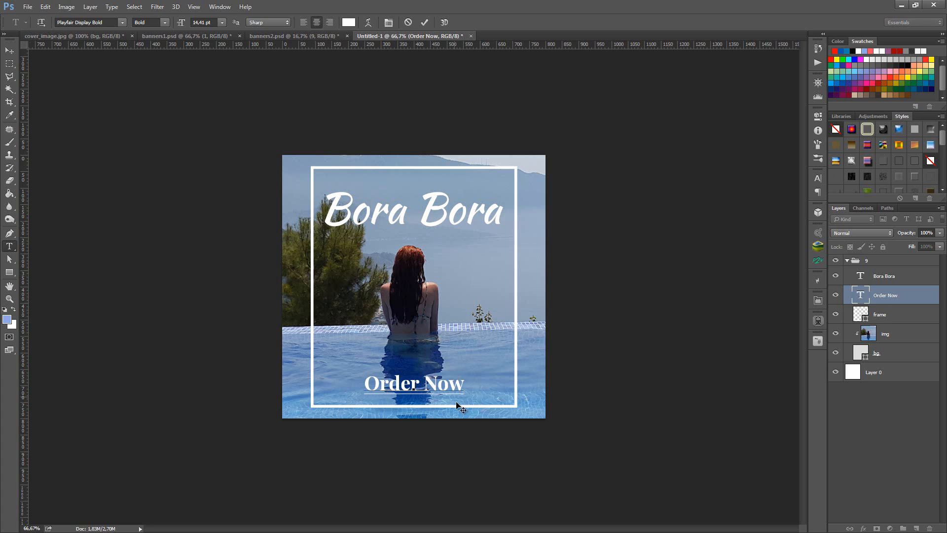
{"action": "triple_click", "coordinate": [417, 392]}
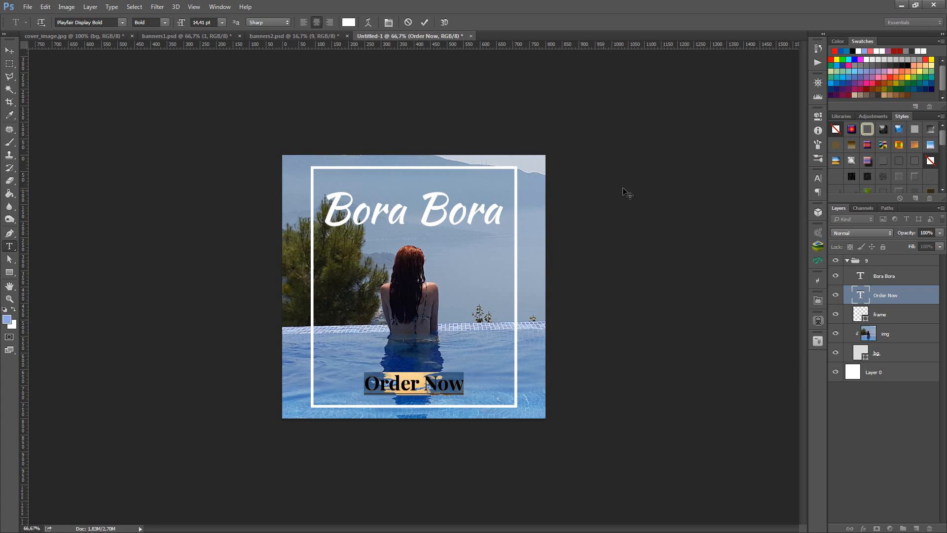
{"action": "left_click", "coordinate": [816, 178]}
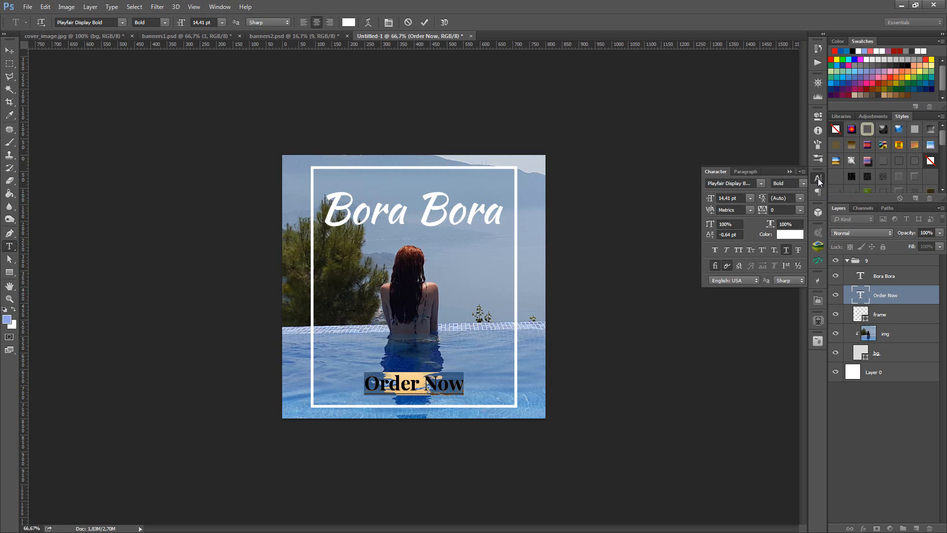
{"action": "left_click", "coordinate": [787, 250]}
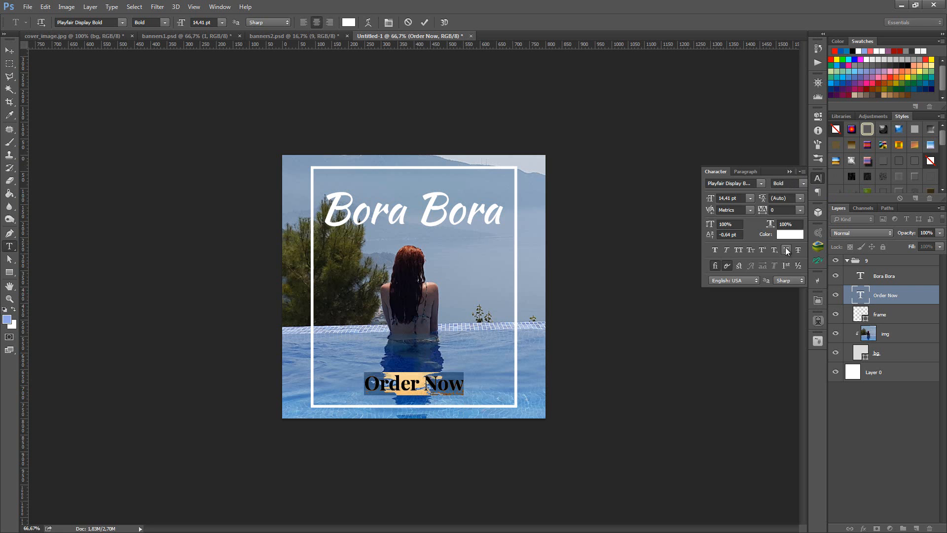
{"action": "left_click", "coordinate": [789, 171]}
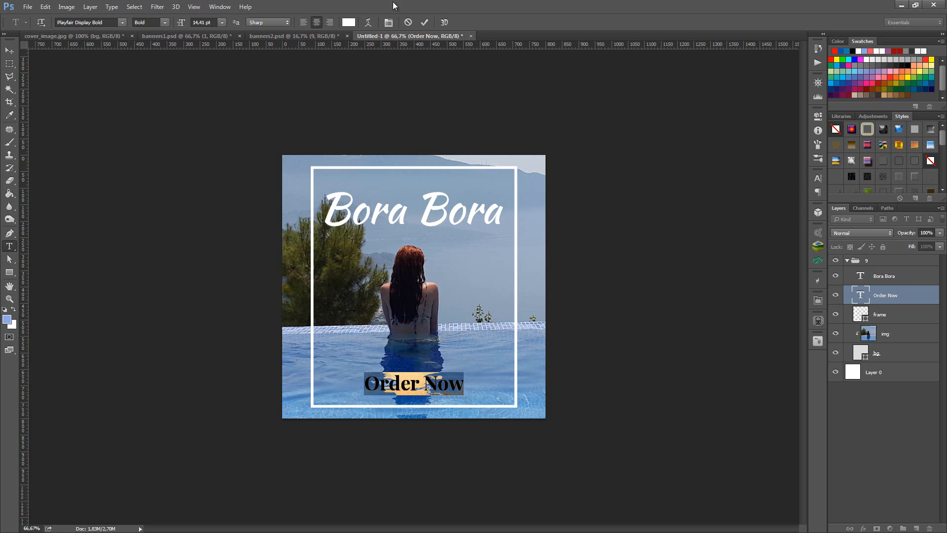
{"action": "left_click", "coordinate": [422, 21]}
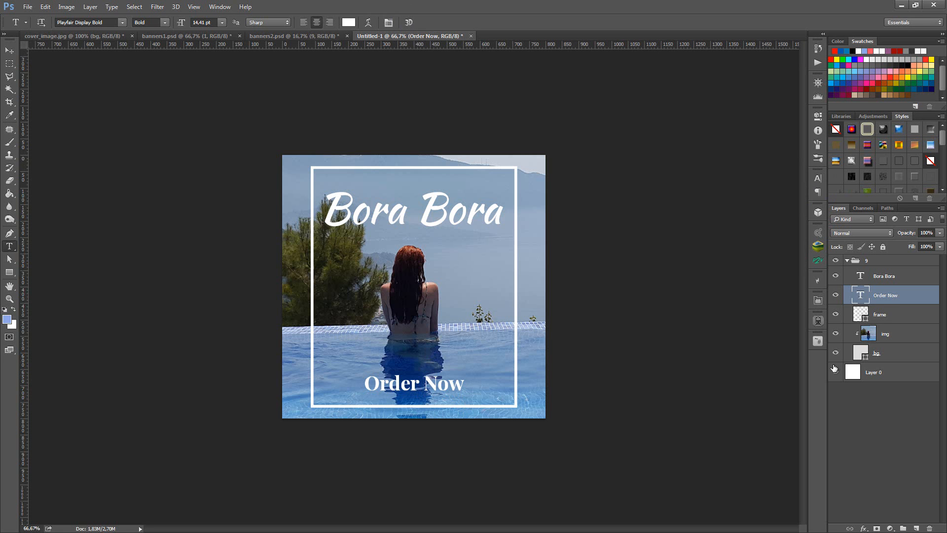
- Centre the Order Now text horizontally on the canvas using a selection of Layer 0, and clear the canvas and layer selections
{"action": "left_click", "coordinate": [852, 373], "text": "ctrl"}
{"action": "key", "text": "v"}
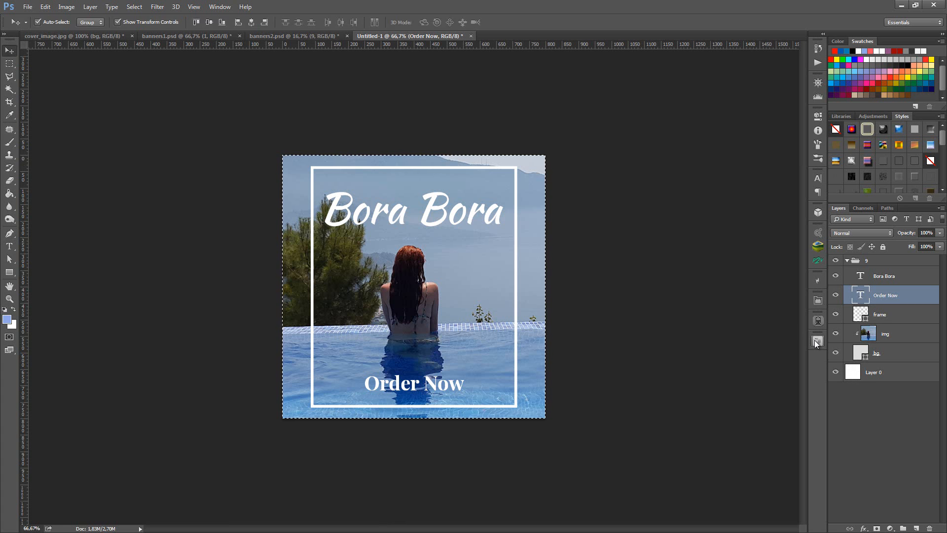
{"action": "left_click", "coordinate": [250, 22]}
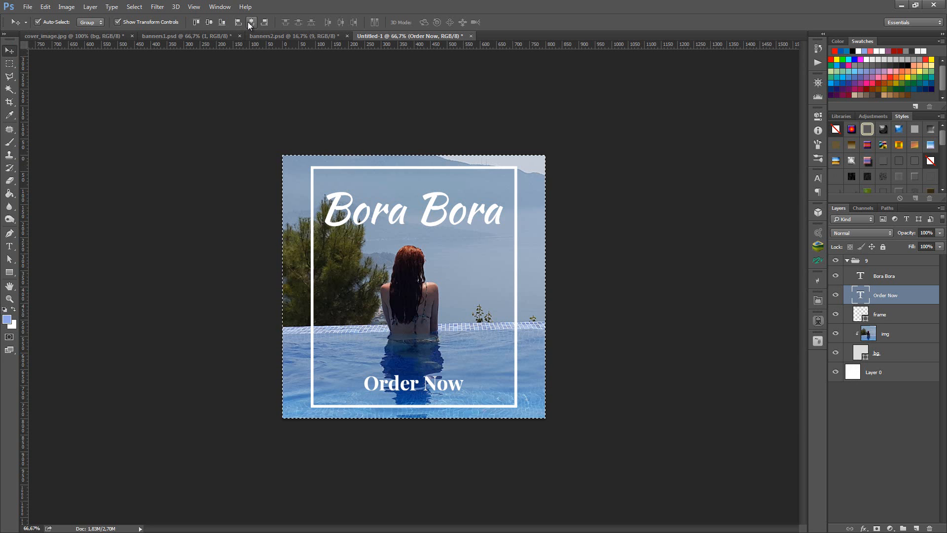
{"action": "key", "text": "ctrl+d"}
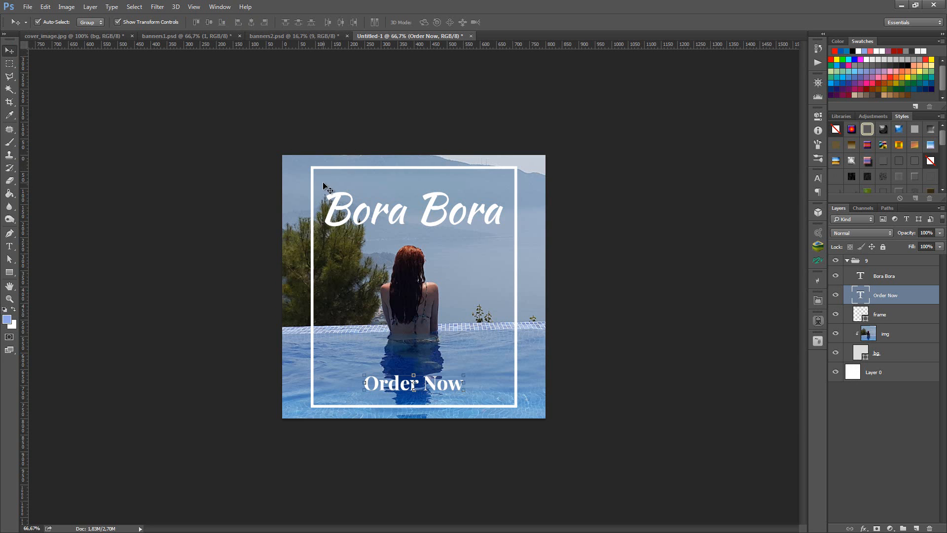
{"action": "left_click", "coordinate": [180, 178], "text": "ctrl"}
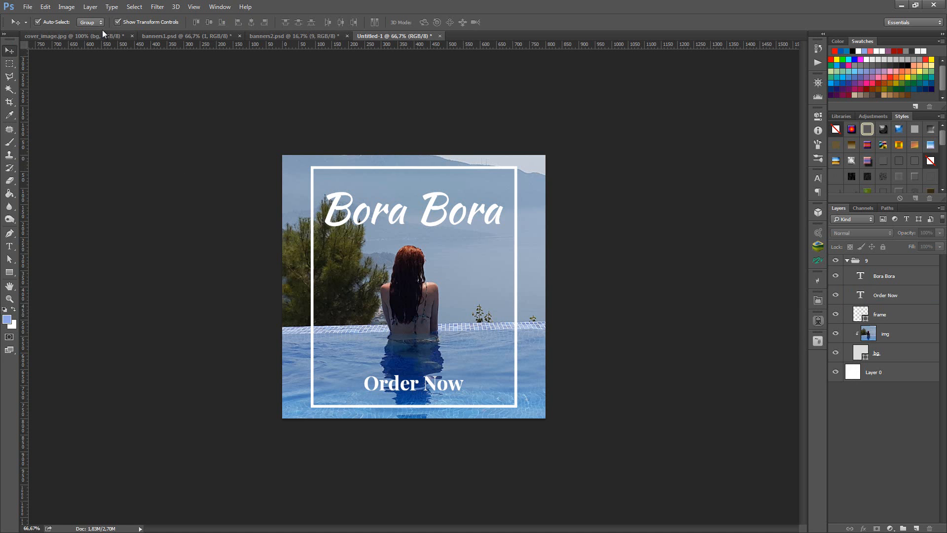
{"action": "left_click", "coordinate": [27, 8]}
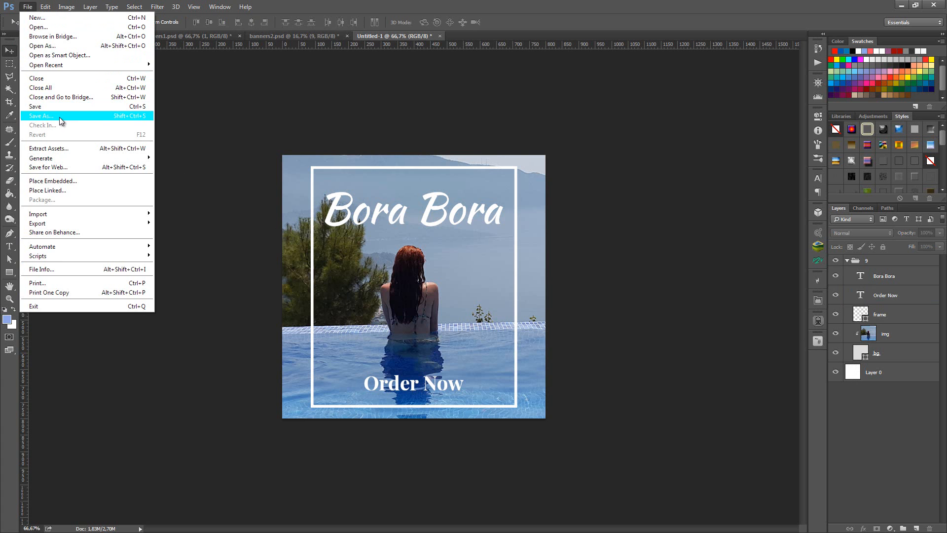
{"action": "left_click", "coordinate": [230, 109]}
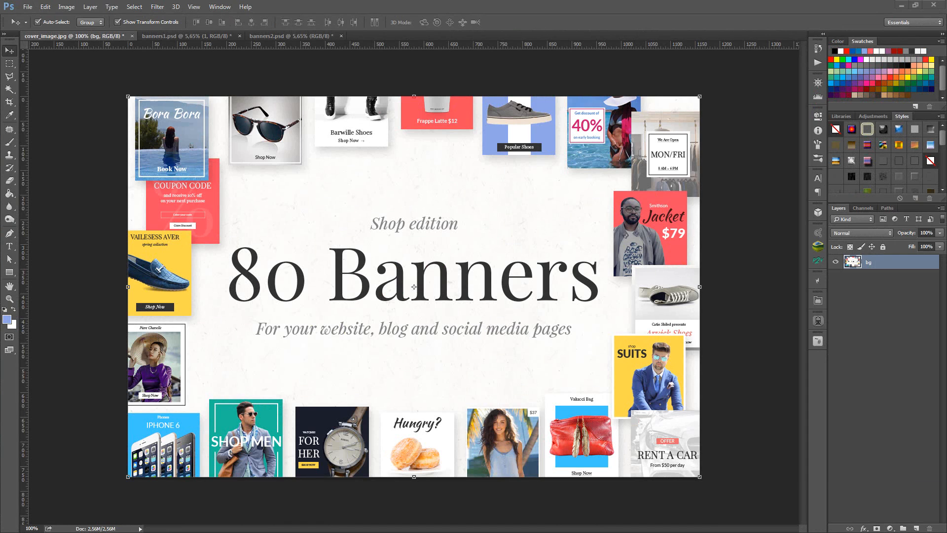
- Open social_media.psd from the 80 Banners - Shop Edition folder and deselect all its layers
{"action": "left_click_drag", "start_coordinate": [946, 51], "coordinate": [583, 62]}
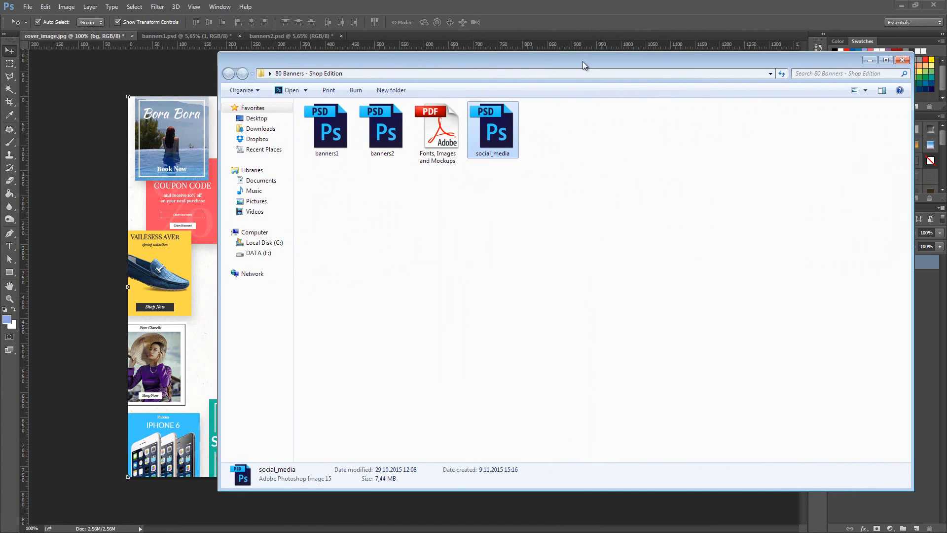
{"action": "double_click", "coordinate": [492, 131]}
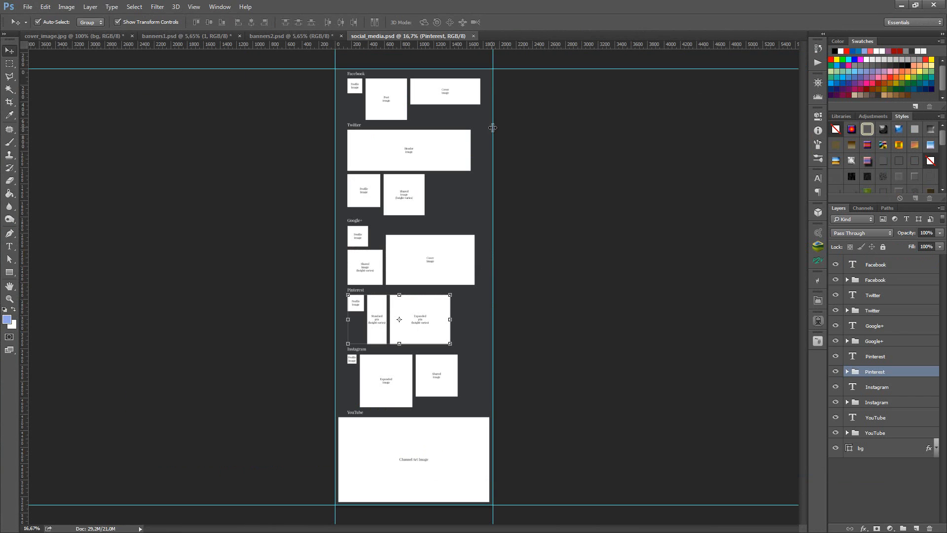
{"action": "left_click", "coordinate": [674, 284]}
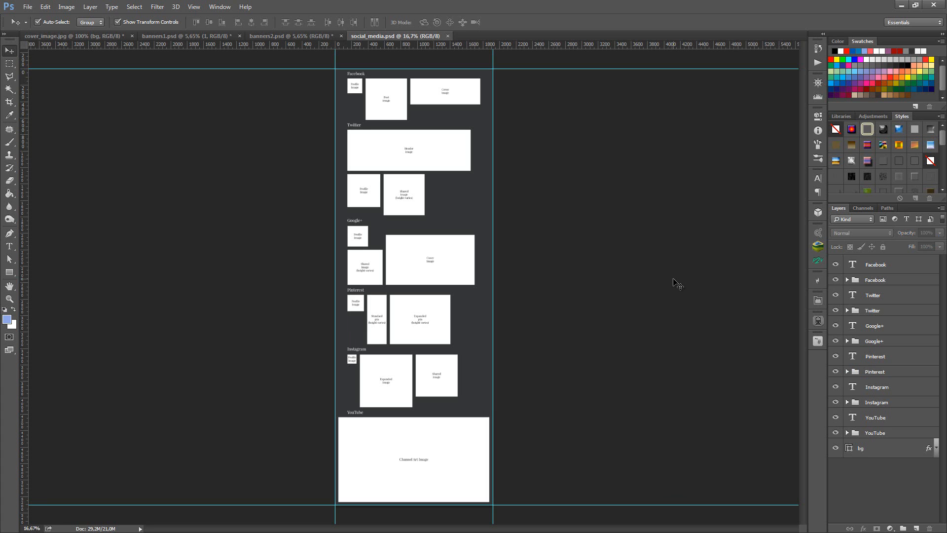
- Expand the Facebook layer group and examine its profile_image, post_image and cover_image placeholders
{"action": "left_click", "coordinate": [870, 282]}
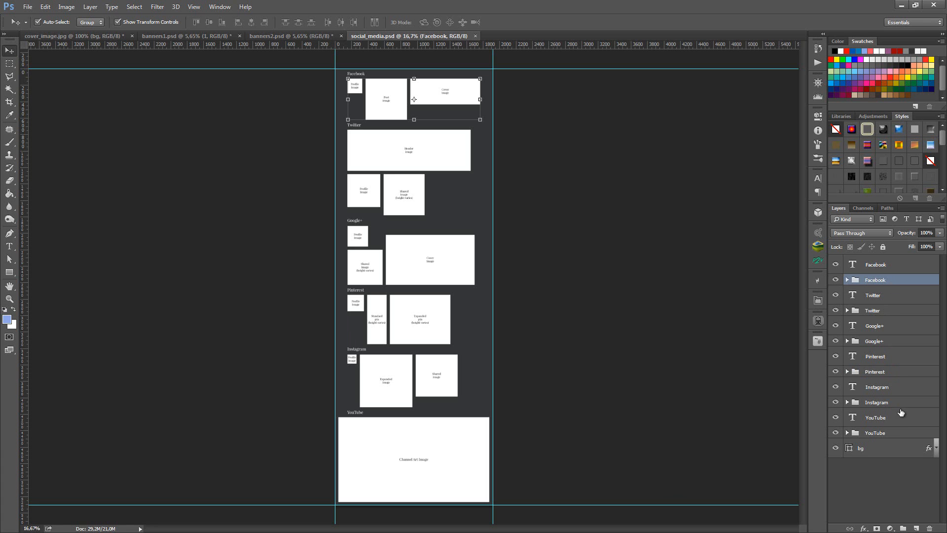
{"action": "left_click", "coordinate": [607, 196]}
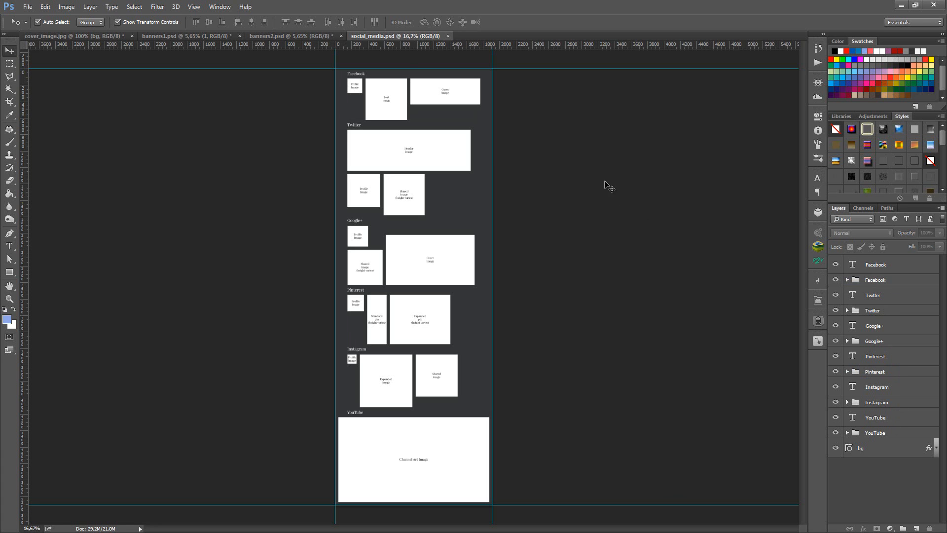
{"action": "left_click", "coordinate": [418, 84], "text": "ctrl"}
{"action": "left_click", "coordinate": [418, 84], "text": "ctrl"}
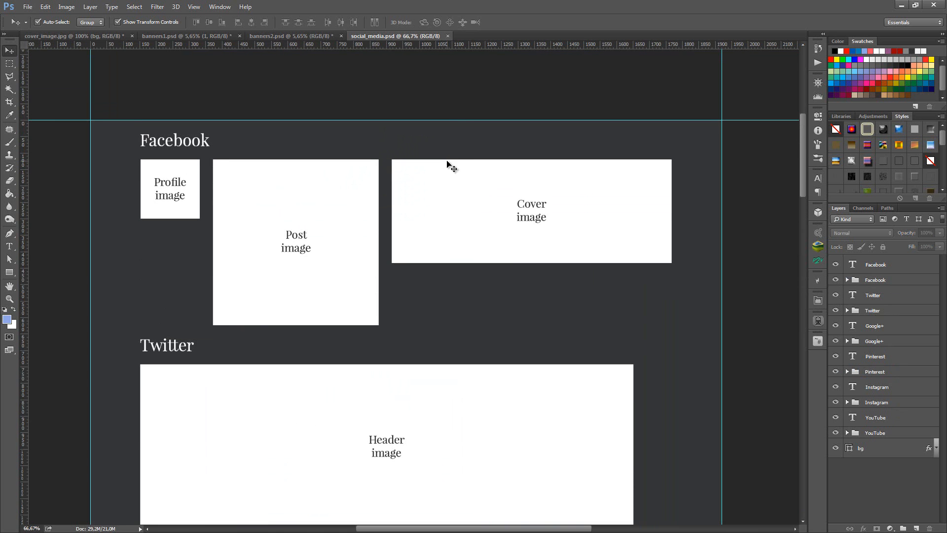
{"action": "scroll", "coordinate": [460, 168], "scroll_direction": "down", "scroll_amount": 1}
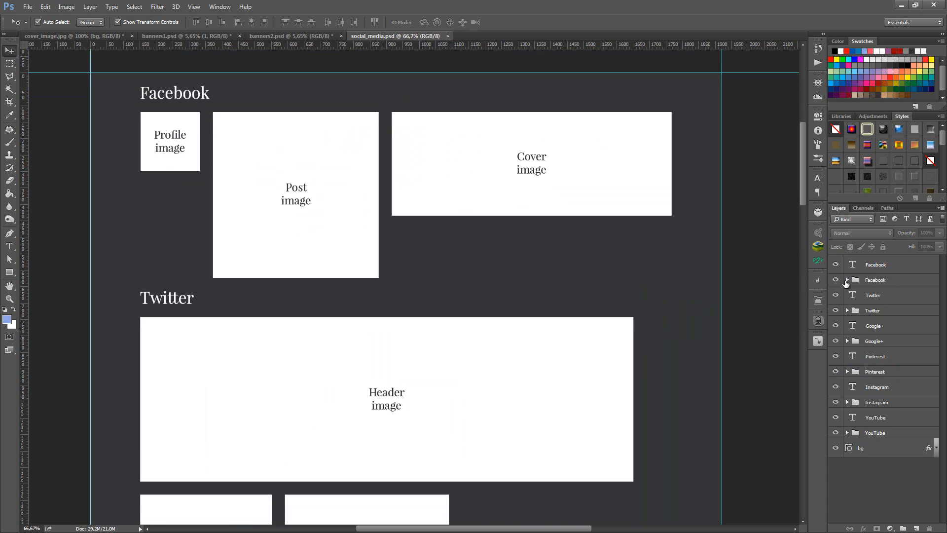
{"action": "left_click", "coordinate": [846, 279]}
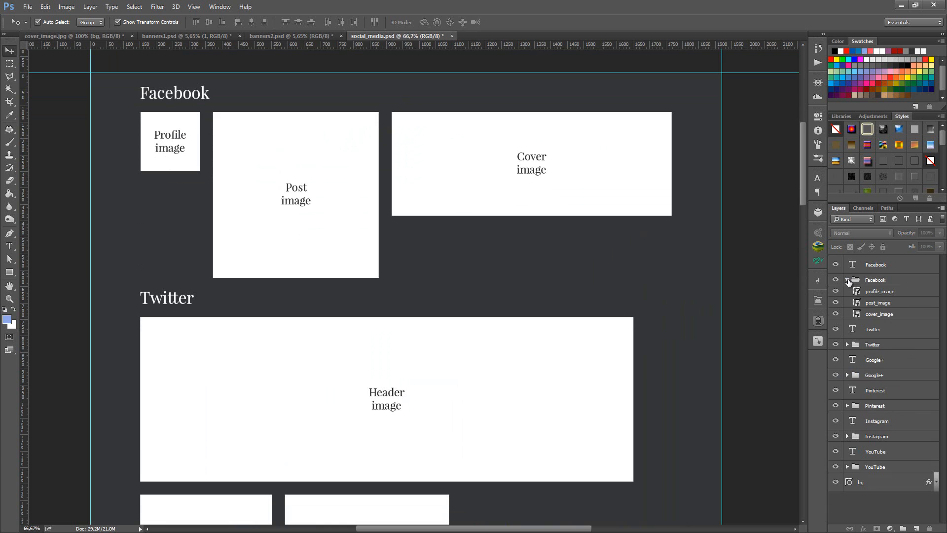
{"action": "left_click", "coordinate": [883, 292]}
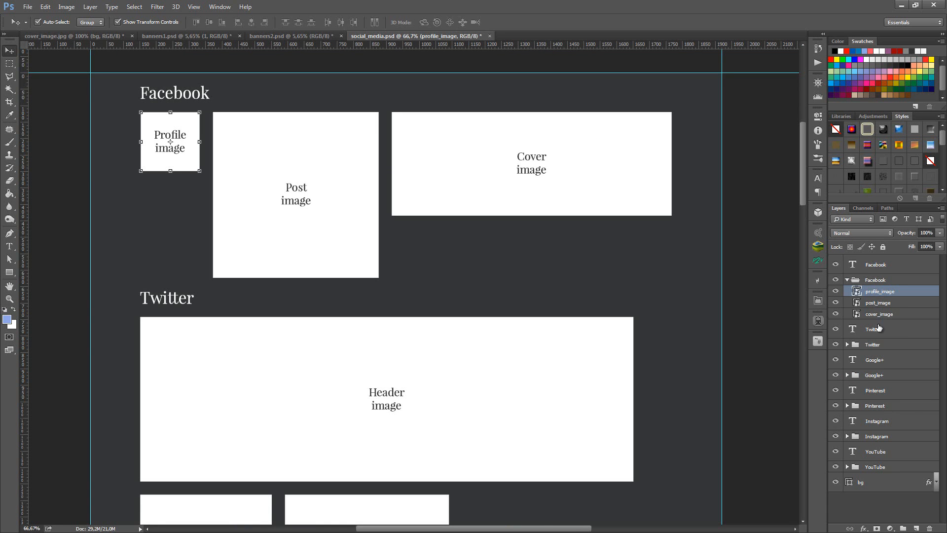
{"action": "left_click", "coordinate": [872, 303]}
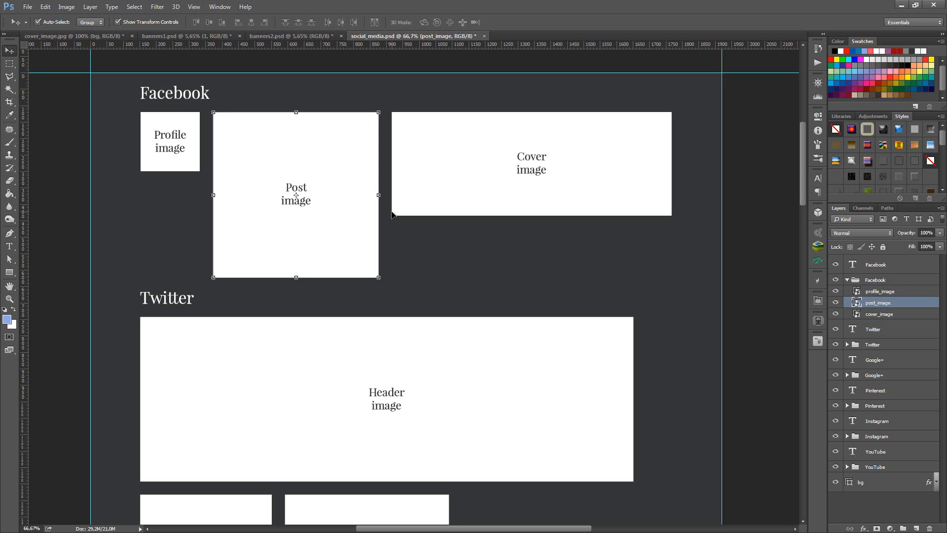
{"action": "left_click", "coordinate": [912, 314]}
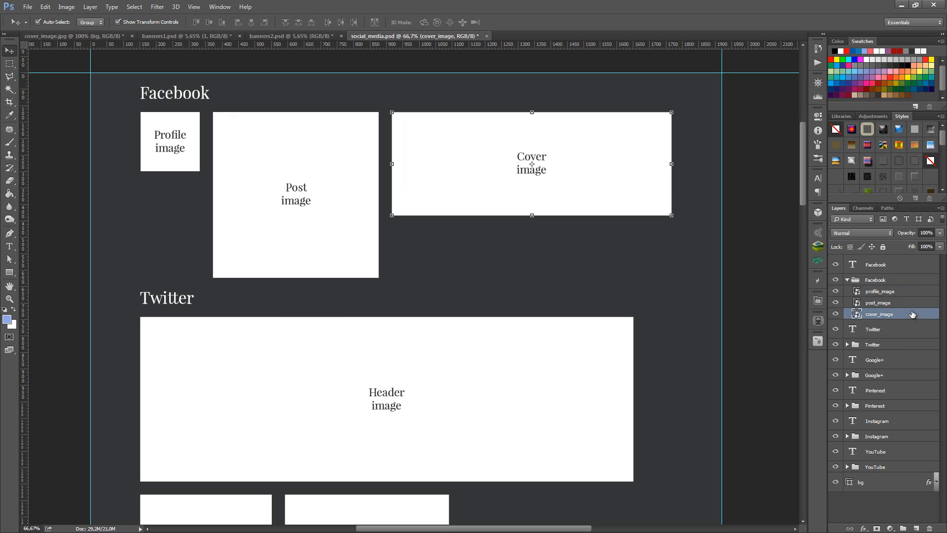
- Open the contents of Facebook's post_image smart object and delete its Post image text layer
{"action": "left_click", "coordinate": [872, 305]}
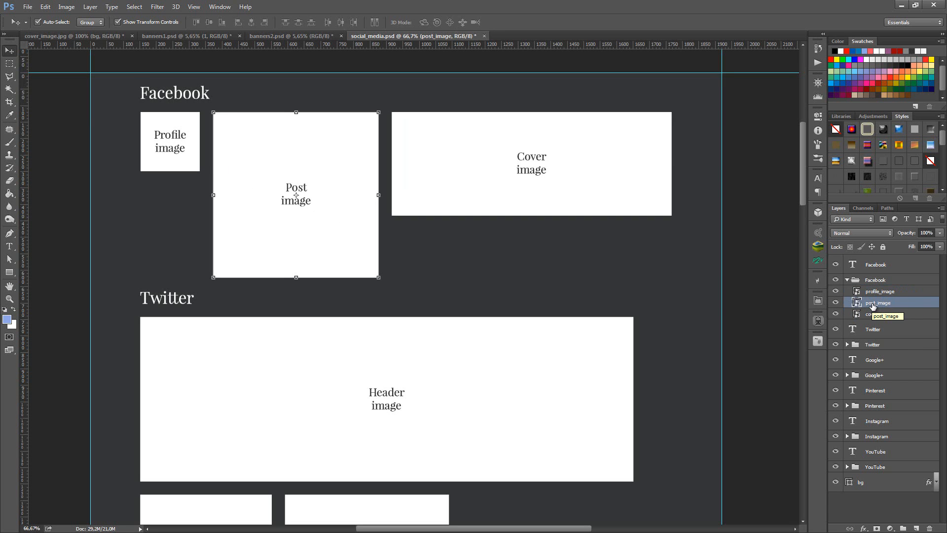
{"action": "double_click", "coordinate": [857, 302]}
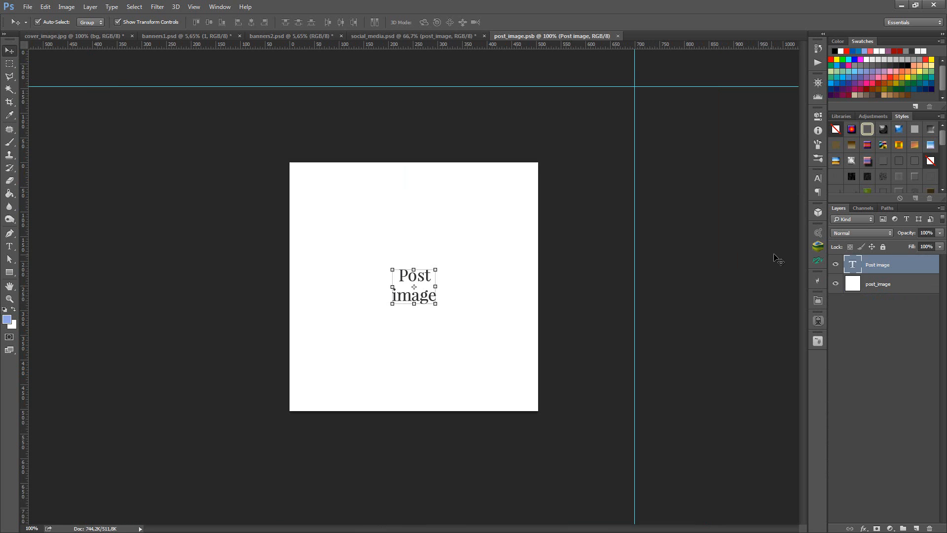
{"action": "key", "text": "Delete"}
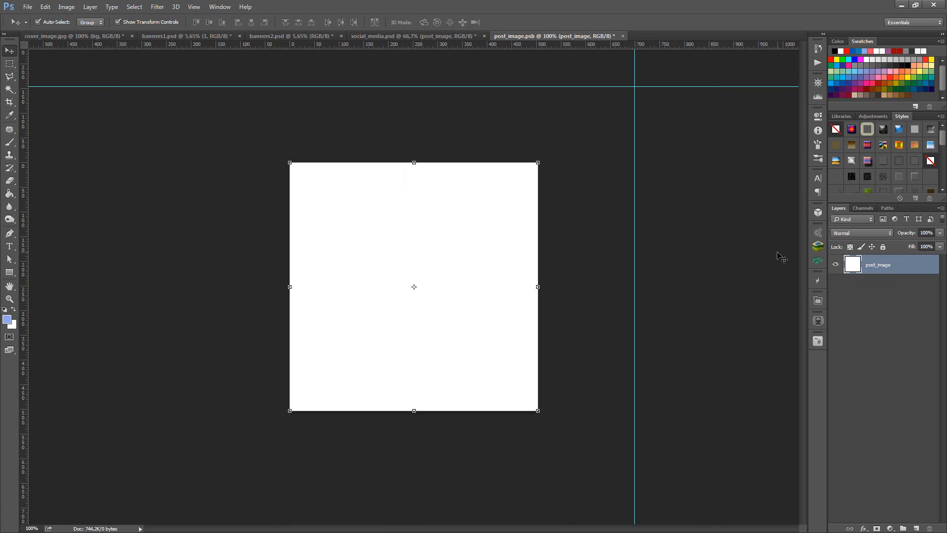
{"action": "key", "text": "ctrl+z"}
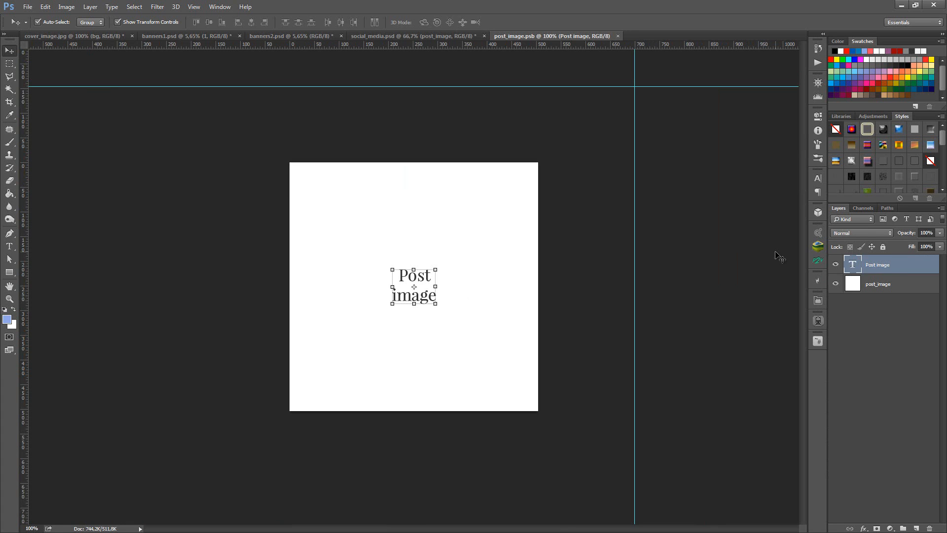
{"action": "key", "text": "Delete"}
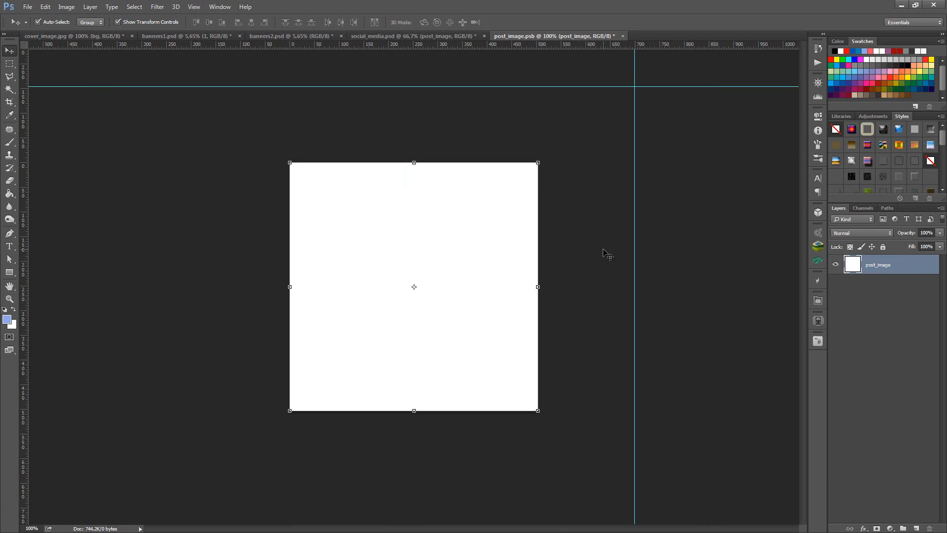
{"action": "left_click", "coordinate": [609, 248]}
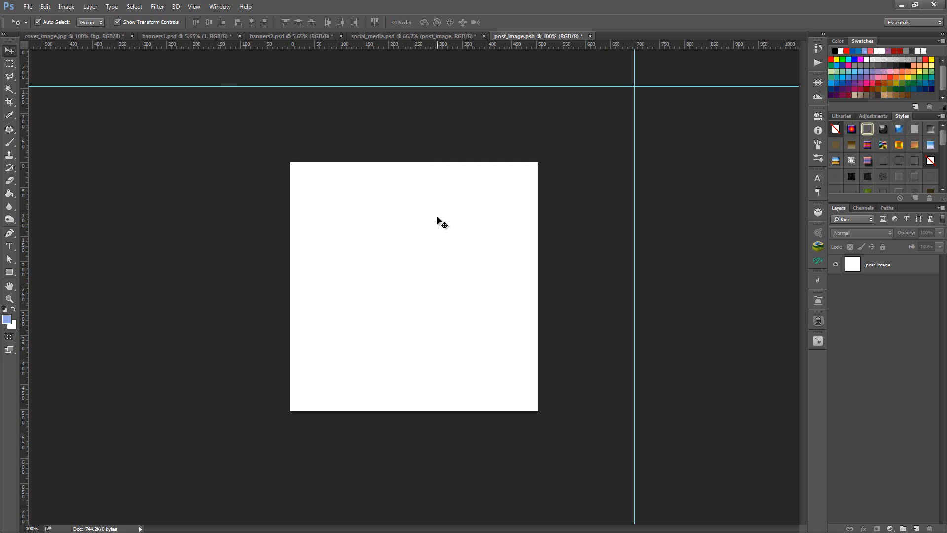
- Resize the post_image document to 1008 × 1008 pixels with resampling, and fit it on screen
{"action": "left_click", "coordinate": [66, 7]}
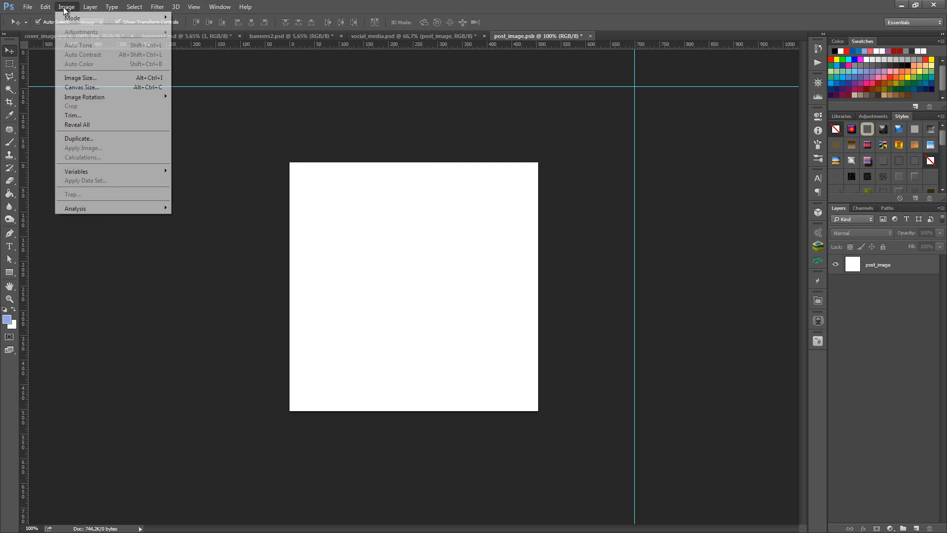
{"action": "left_click", "coordinate": [81, 78]}
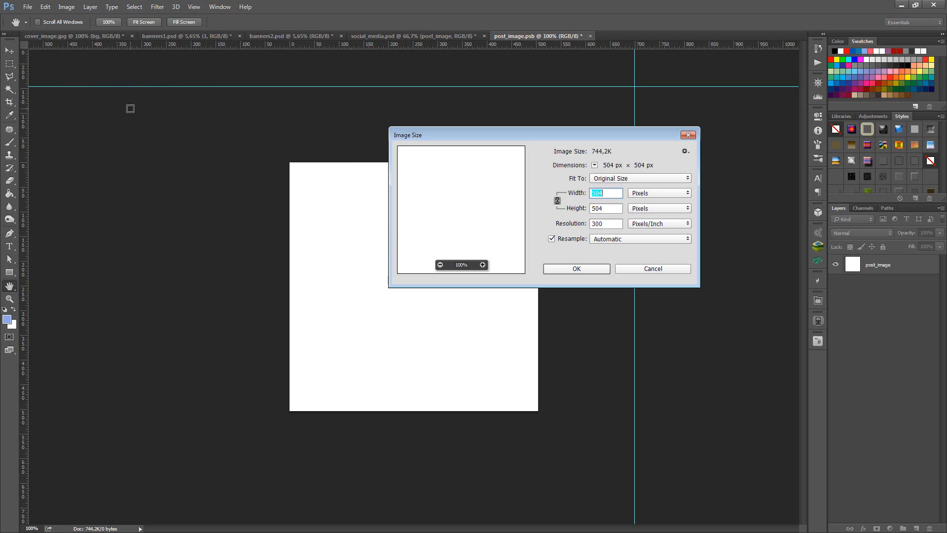
{"action": "left_click", "coordinate": [605, 195]}
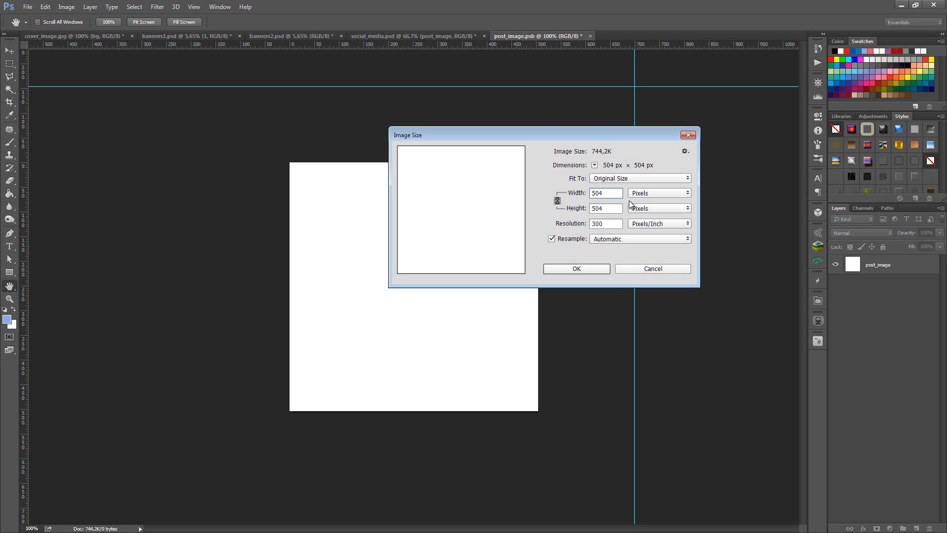
{"action": "key", "text": "ctrl+a"}
{"action": "type", "text": "1008"}
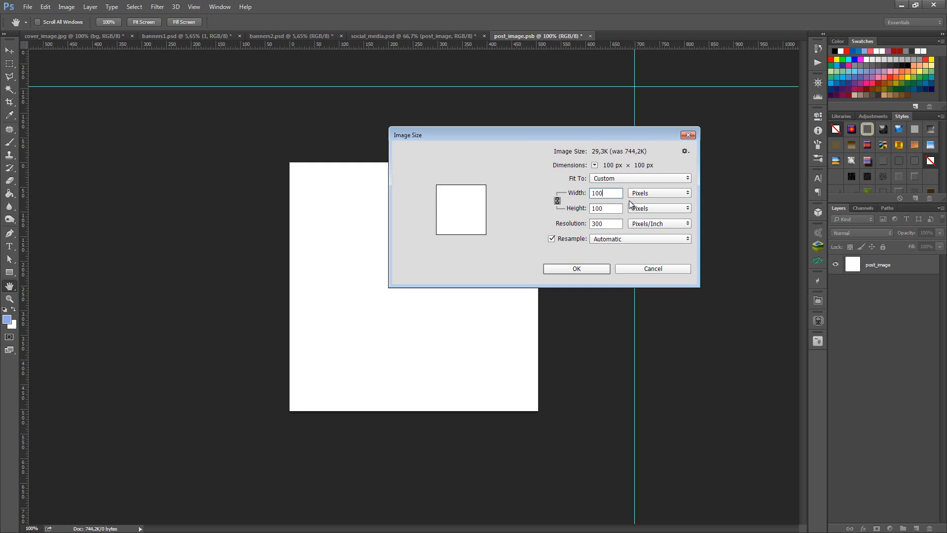
{"action": "key", "text": "Return"}
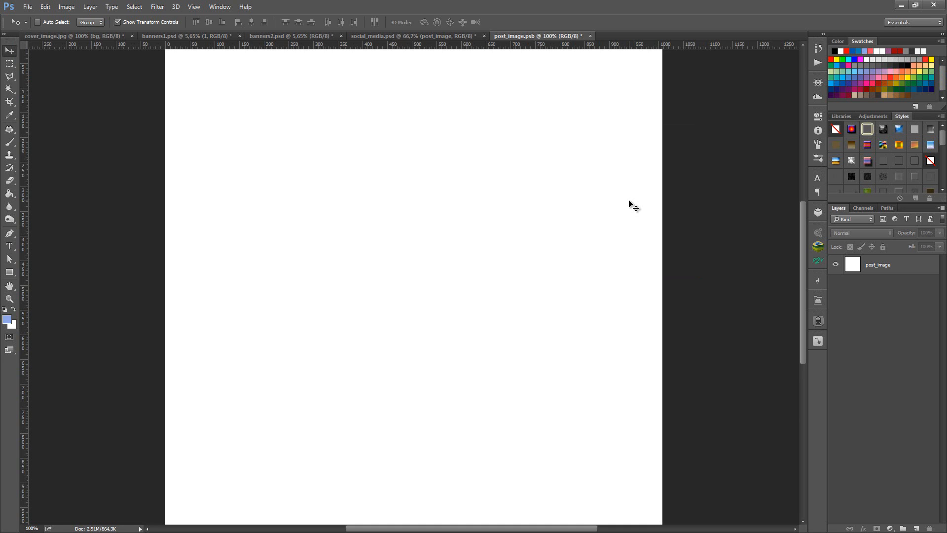
{"action": "key", "text": "ctrl+0"}
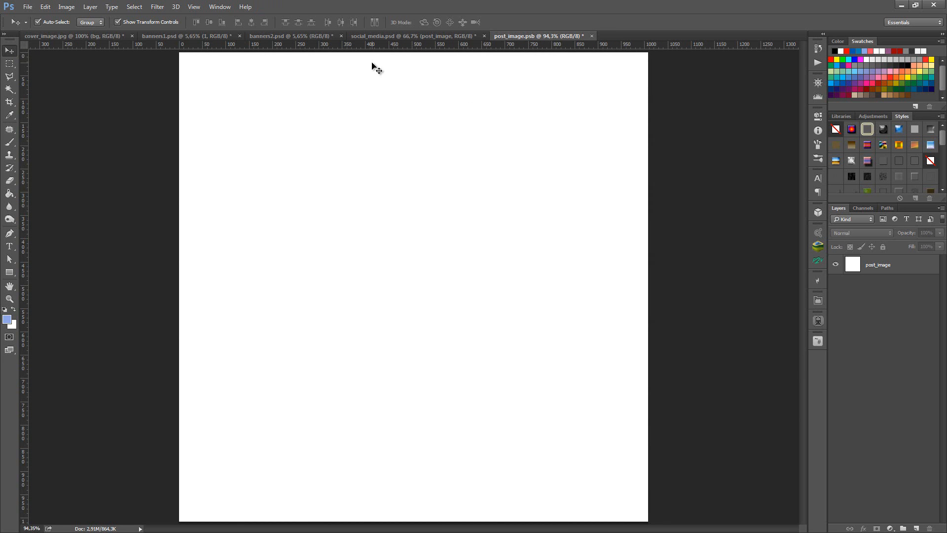
- Copy the Men $146 Suits banner group from banners1.psd into the post_image document and centre it on the canvas
{"action": "left_click", "coordinate": [214, 35]}
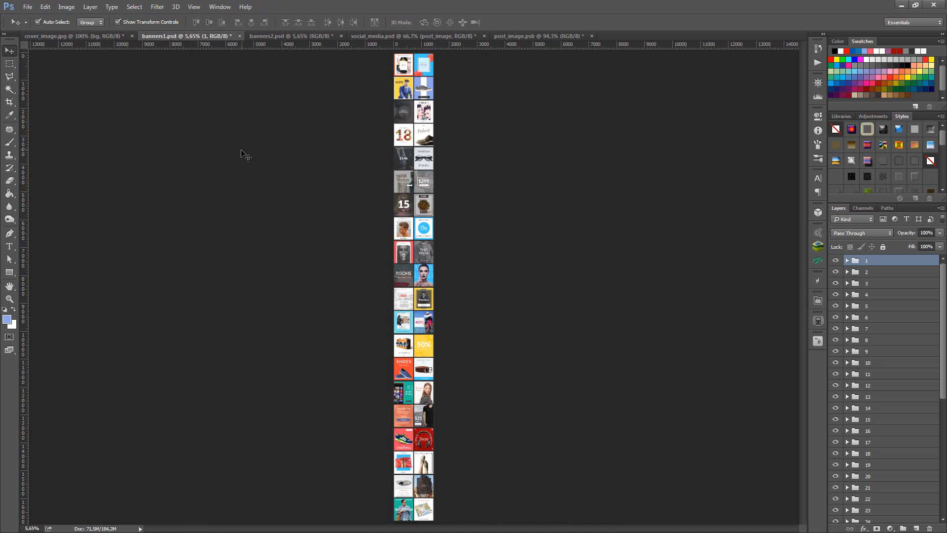
{"action": "left_click_drag", "start_coordinate": [406, 160], "coordinate": [440, 208]}
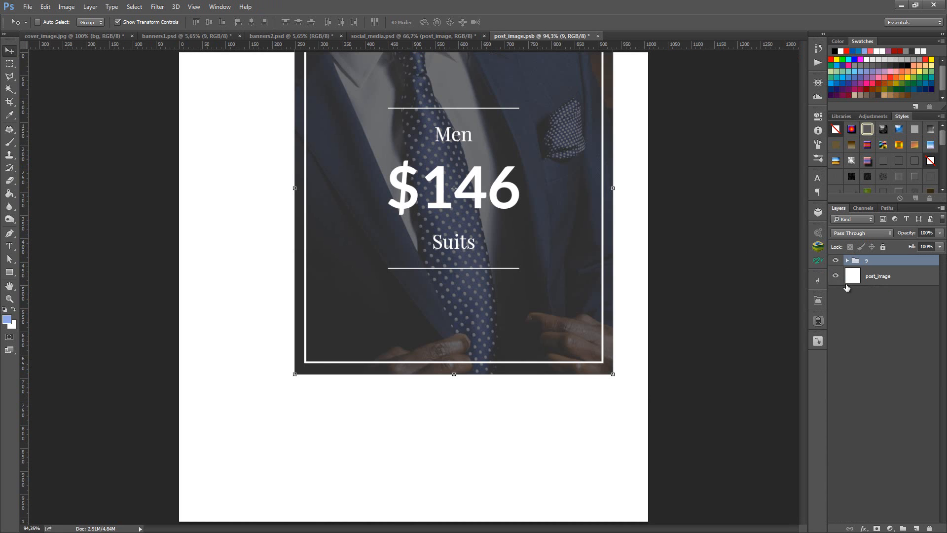
{"action": "left_click", "coordinate": [855, 280], "text": "ctrl"}
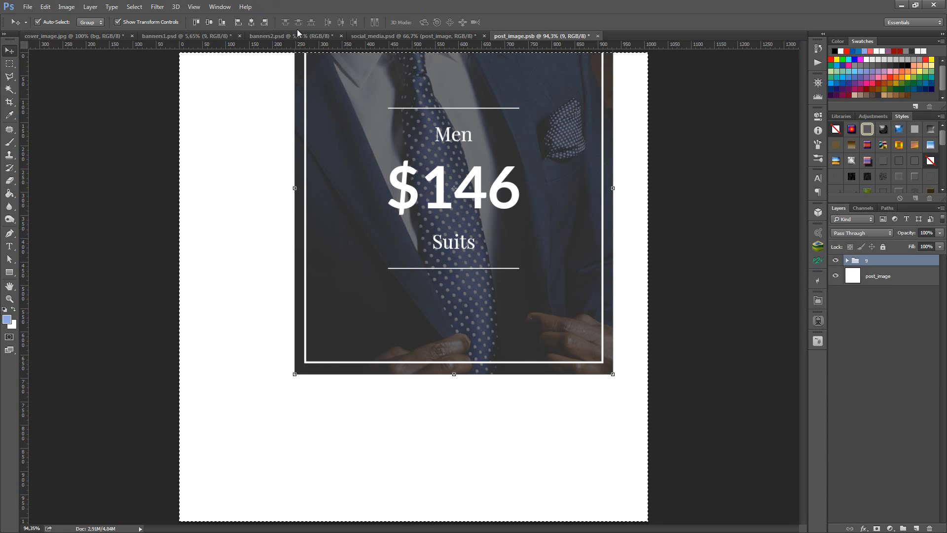
{"action": "left_click", "coordinate": [253, 26]}
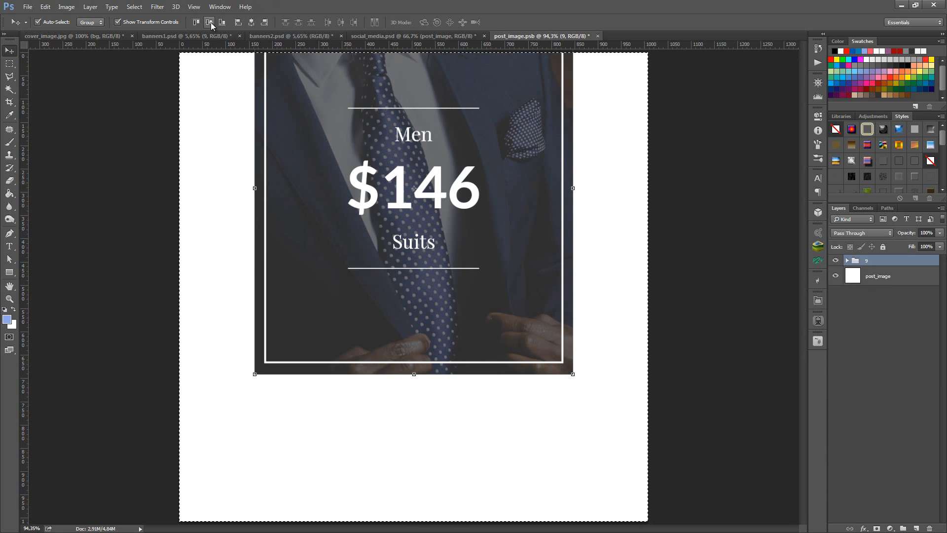
{"action": "left_click", "coordinate": [208, 21]}
{"action": "key", "text": "ctrl+d"}
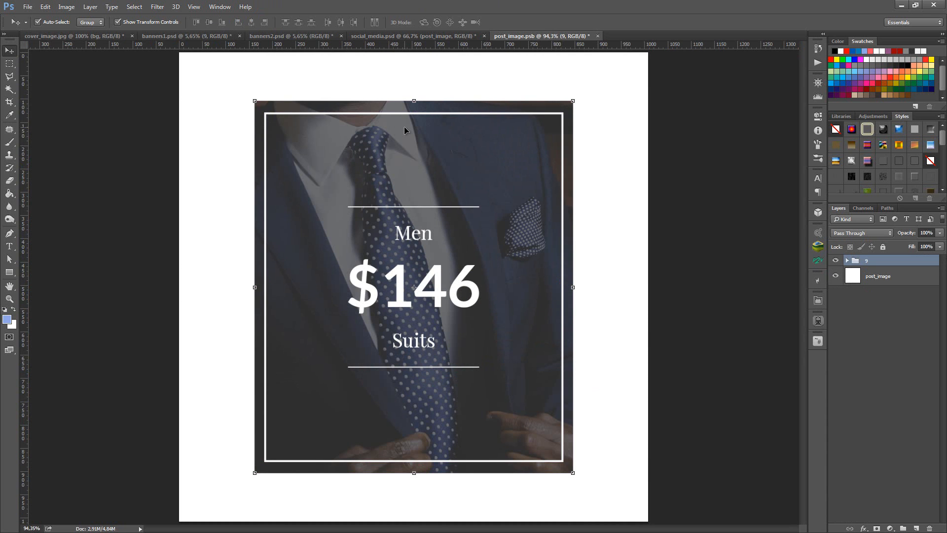
- Scale the Men $146 Suits banner group proportionally about its centre to about 147.5% so it spans the canvas width
{"action": "key", "text": "ctrl"}
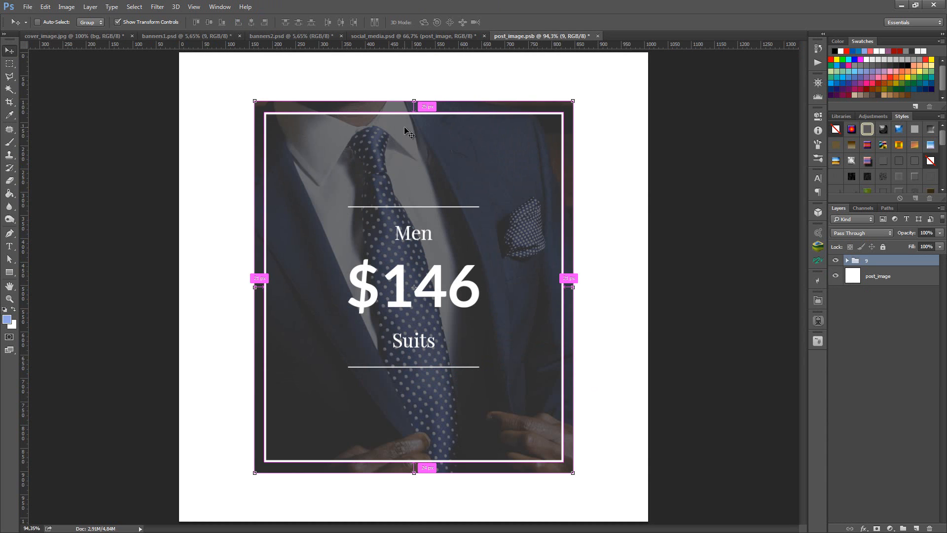
{"action": "left_click", "coordinate": [442, 226], "text": "alt"}
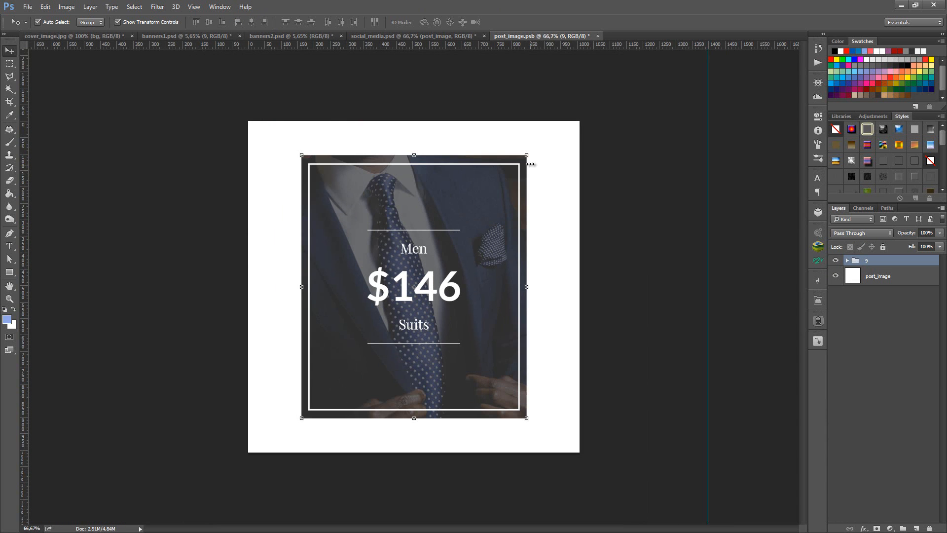
{"action": "key", "text": "ctrl+t"}
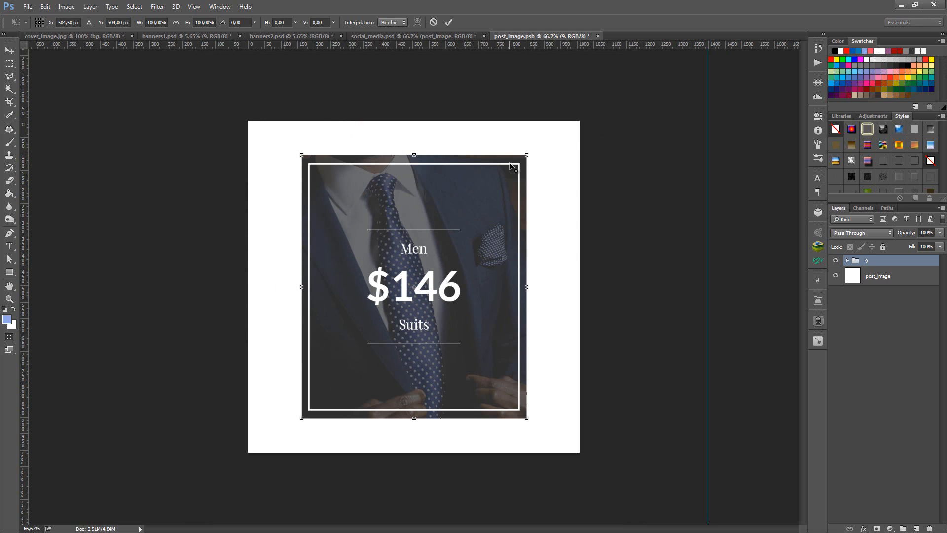
{"action": "left_click_drag", "start_coordinate": [527, 155], "coordinate": [582, 96]}
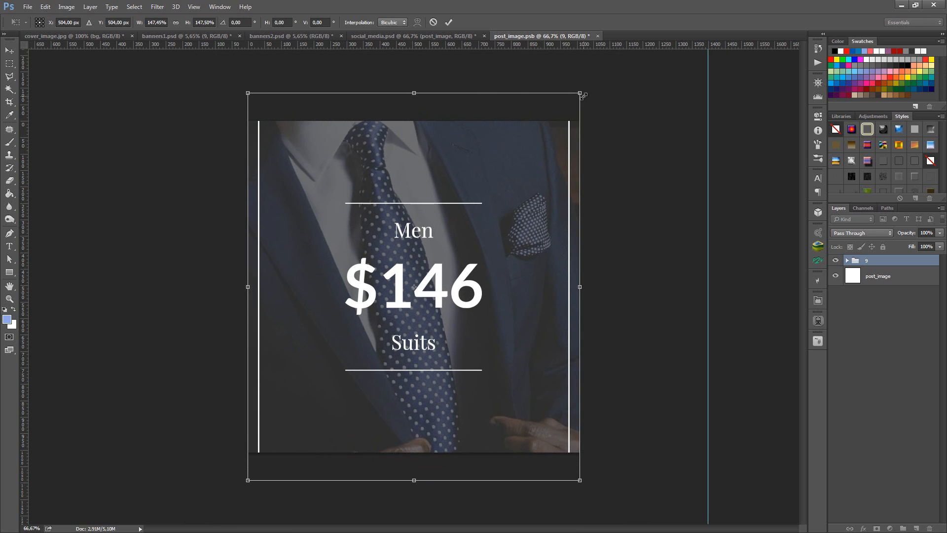
{"action": "key", "text": "Return"}
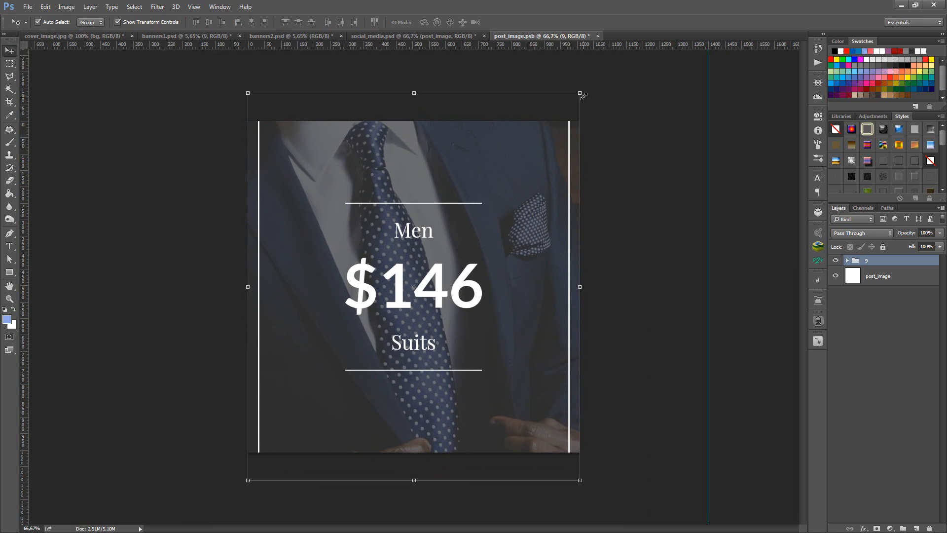
- Expand group 9 and scale its text group and frame layer down together about their centre to fit inside the canvas
{"action": "left_click", "coordinate": [847, 260]}
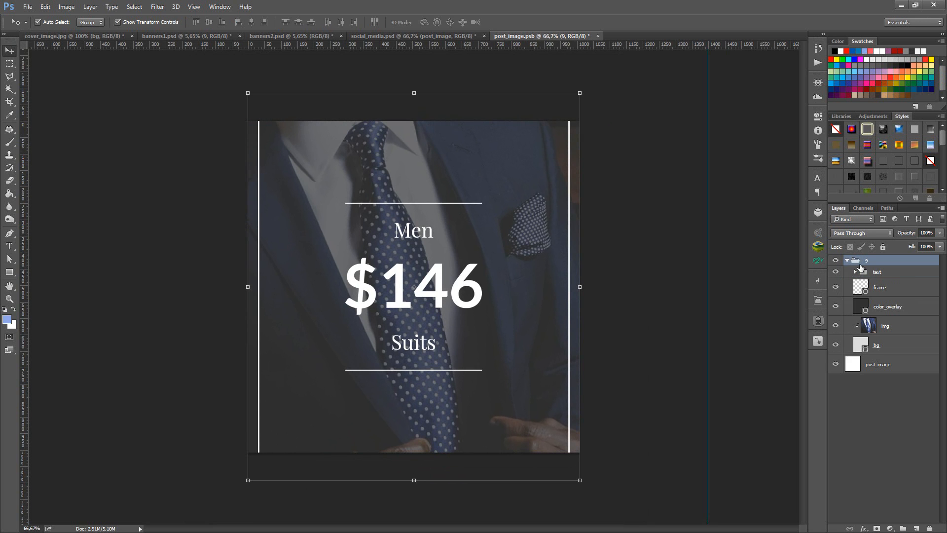
{"action": "left_click", "coordinate": [890, 272]}
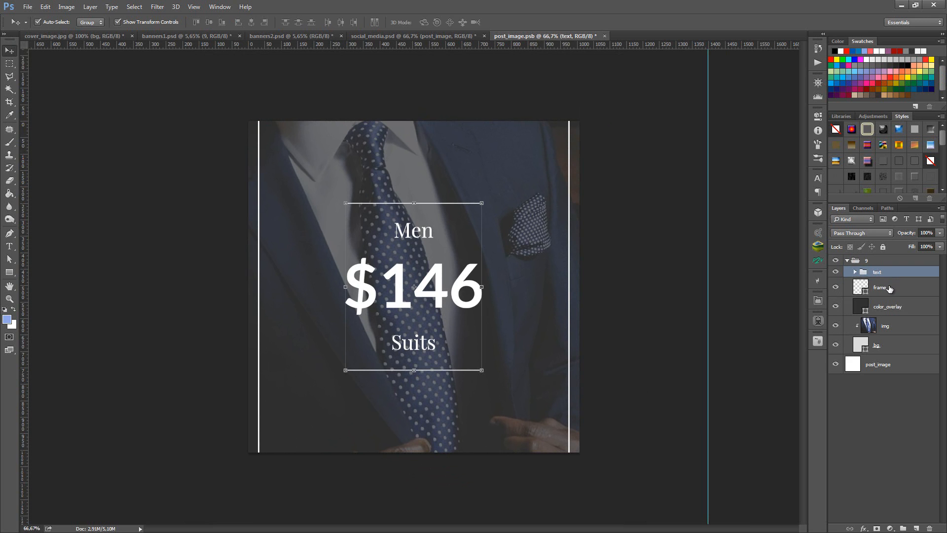
{"action": "left_click", "coordinate": [890, 288]}
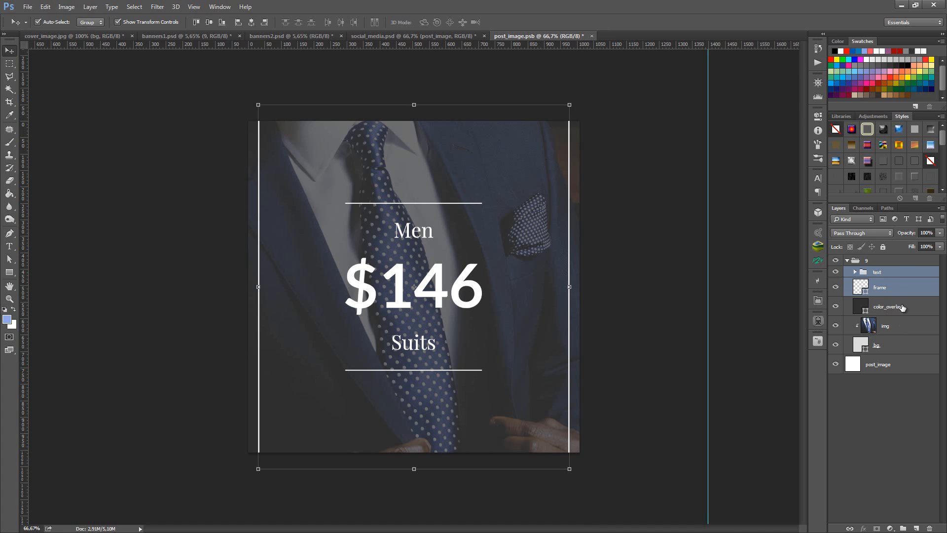
{"action": "left_click", "coordinate": [899, 272]}
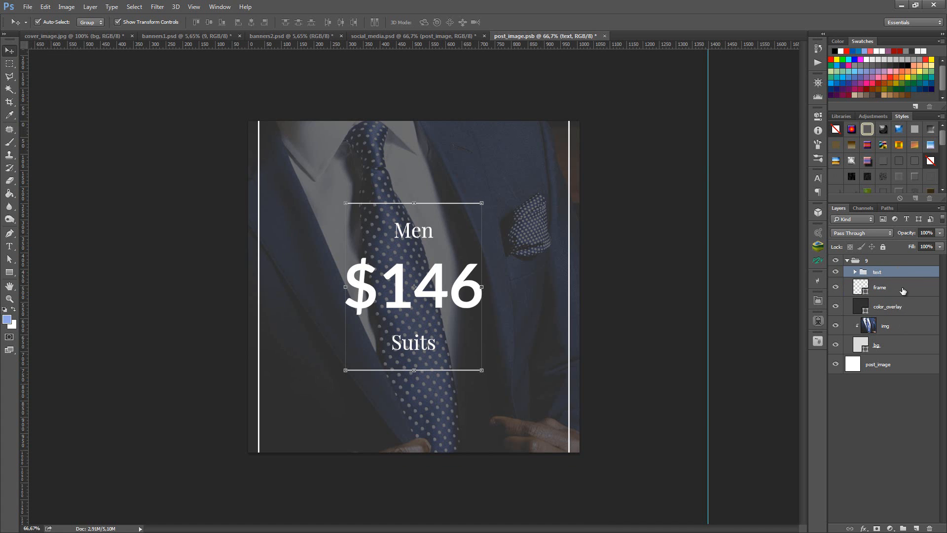
{"action": "left_click", "coordinate": [902, 290], "text": "shift"}
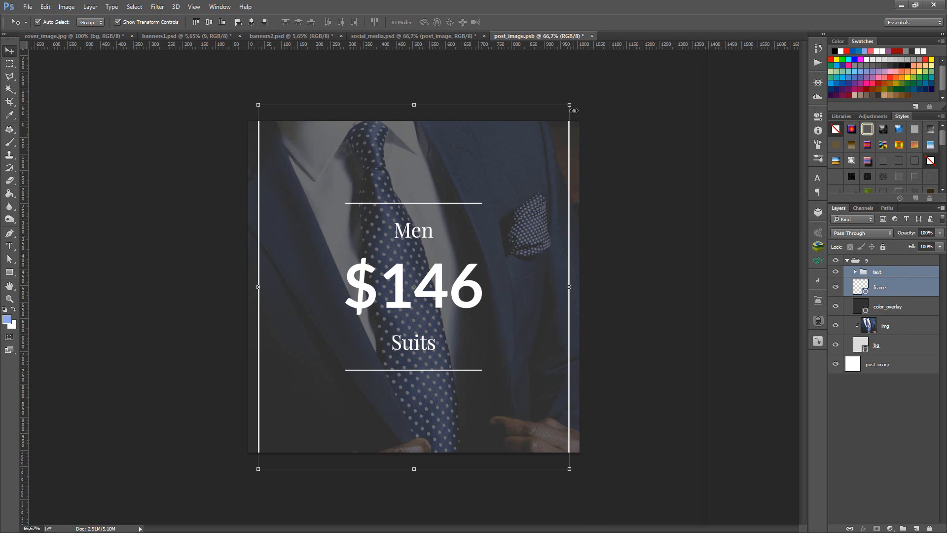
{"action": "left_click_drag", "start_coordinate": [572, 107], "coordinate": [554, 125]}
{"action": "left_click_drag", "start_coordinate": [548, 128], "coordinate": [545, 130]}
{"action": "key", "text": "Return"}
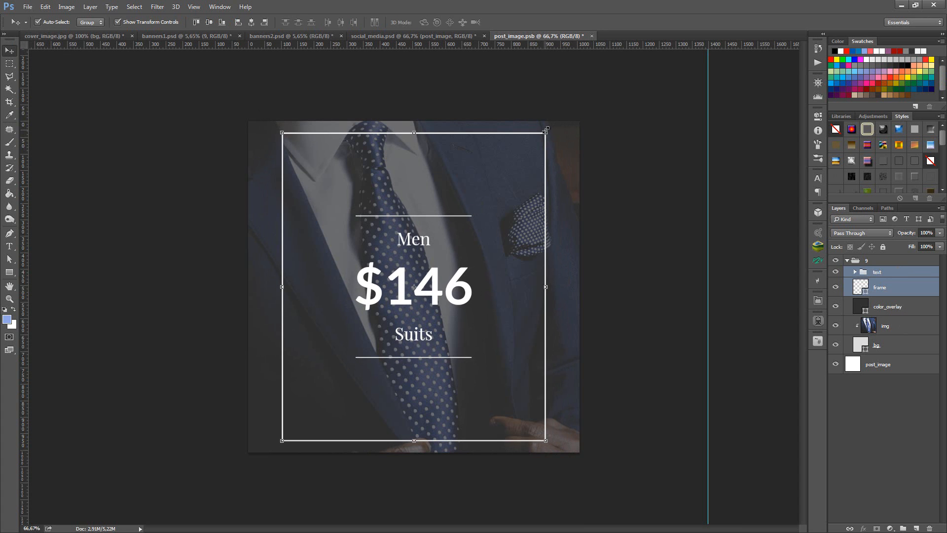
{"action": "left_click", "coordinate": [680, 219]}
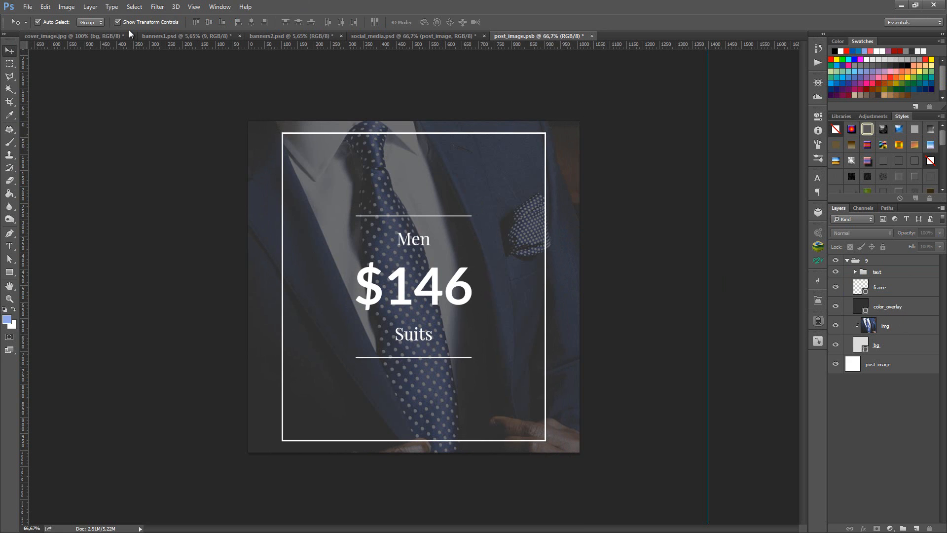
- Check the post_image document's pixel dimensions in Image Size without changing them
{"action": "left_click", "coordinate": [66, 11]}
{"action": "left_click", "coordinate": [79, 76]}
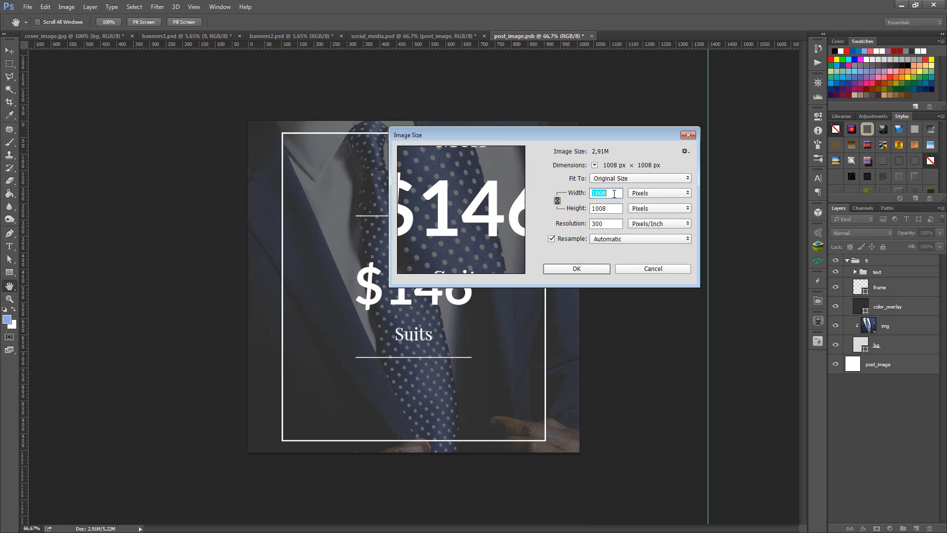
{"action": "left_click", "coordinate": [684, 135]}
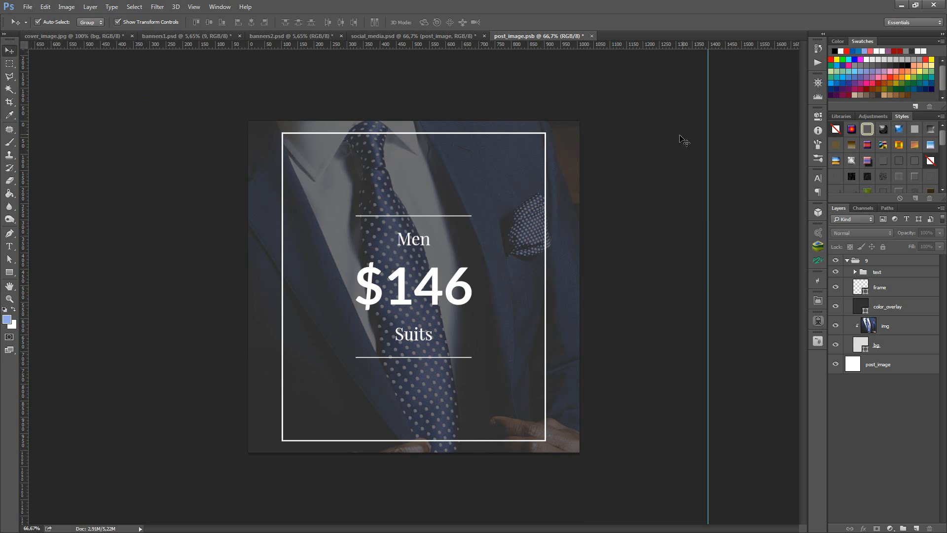
- Set the frame shape's width and height to 900 px each in its live shape properties
{"action": "left_click", "coordinate": [894, 288]}
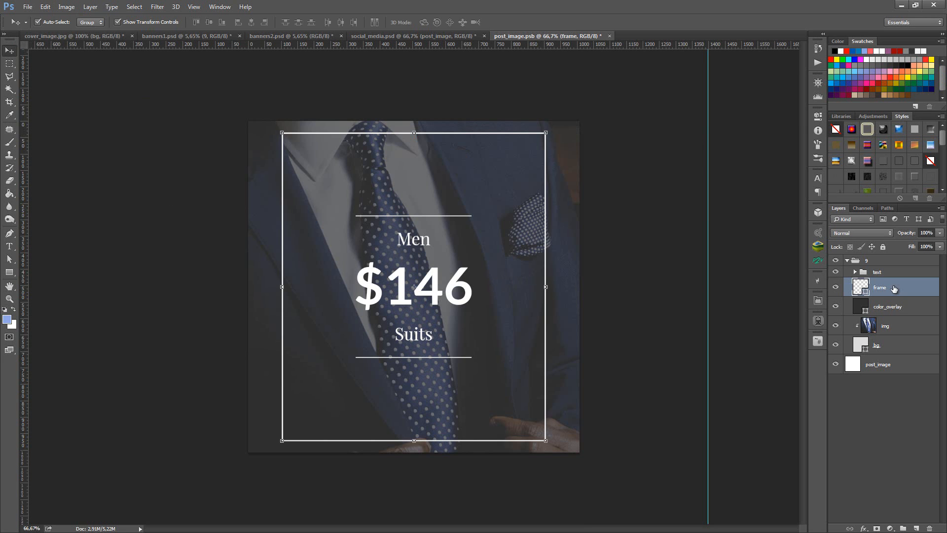
{"action": "left_click", "coordinate": [546, 287]}
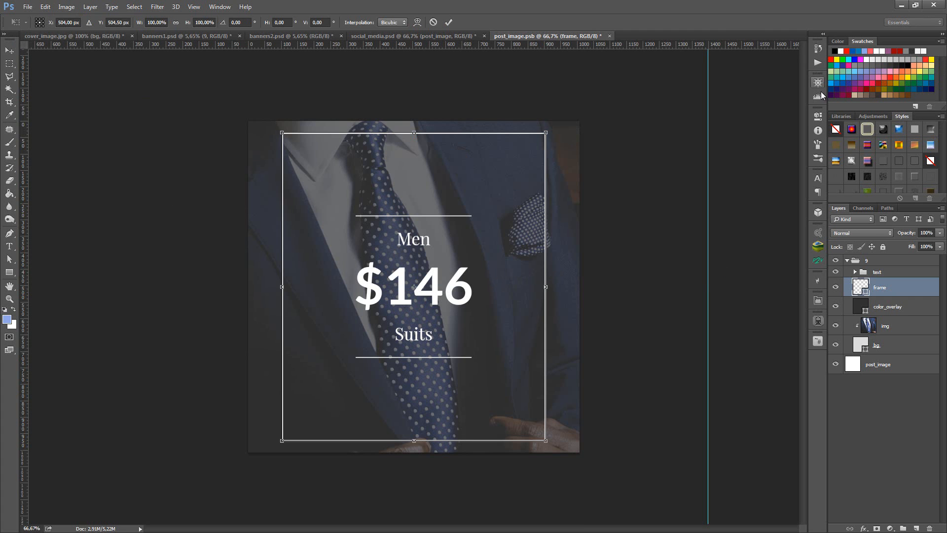
{"action": "left_click", "coordinate": [816, 117]}
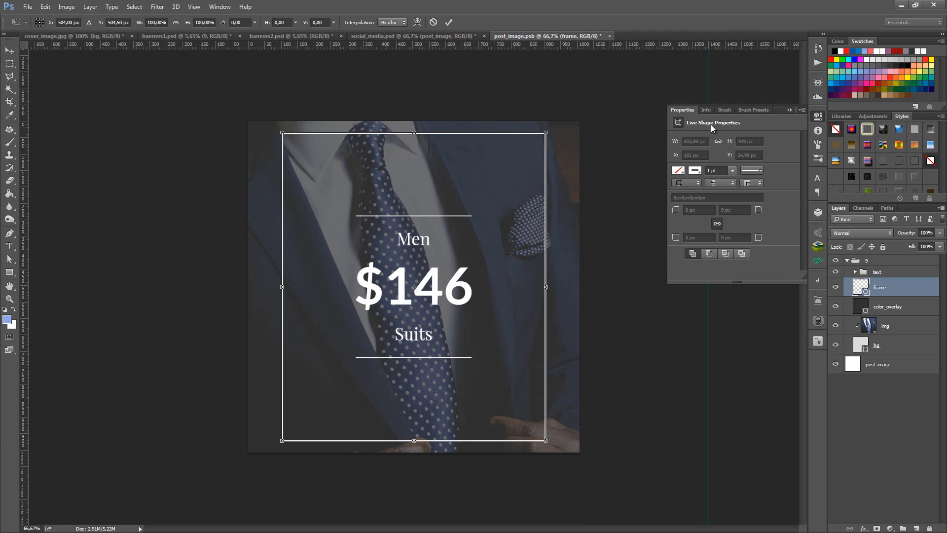
{"action": "left_click", "coordinate": [448, 22]}
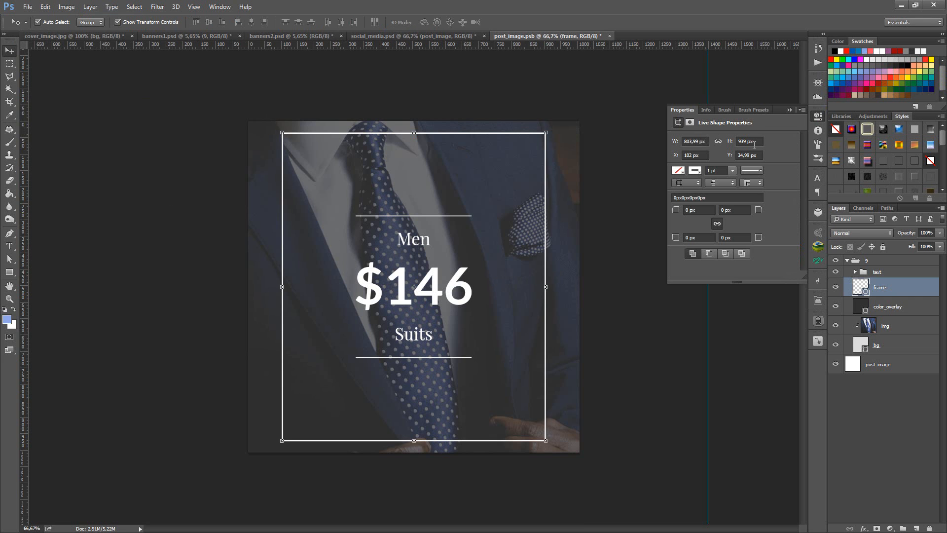
{"action": "left_click_drag", "start_coordinate": [698, 141], "coordinate": [682, 141]}
{"action": "type", "text": "900"}
{"action": "key", "text": "Tab"}
{"action": "type", "text": "900"}
{"action": "key", "text": "Return"}
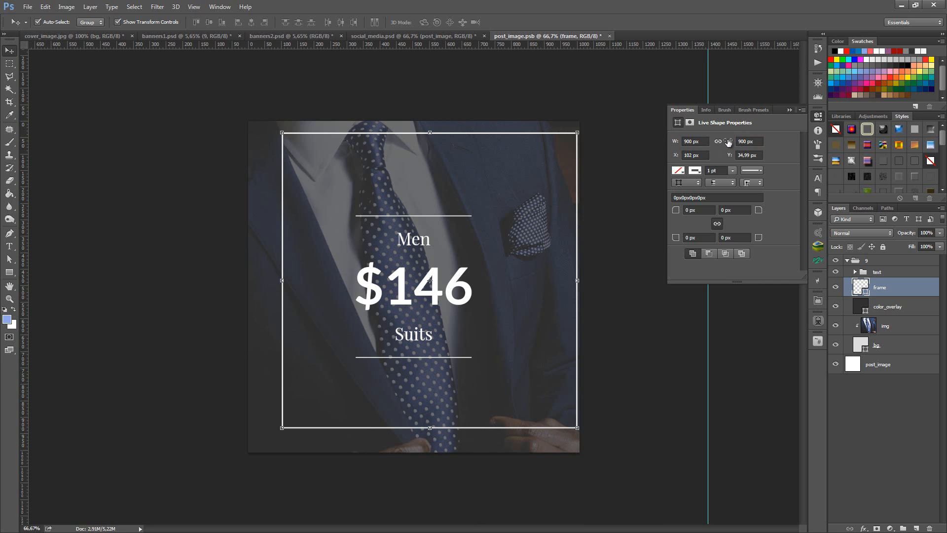
{"action": "left_click", "coordinate": [789, 110]}
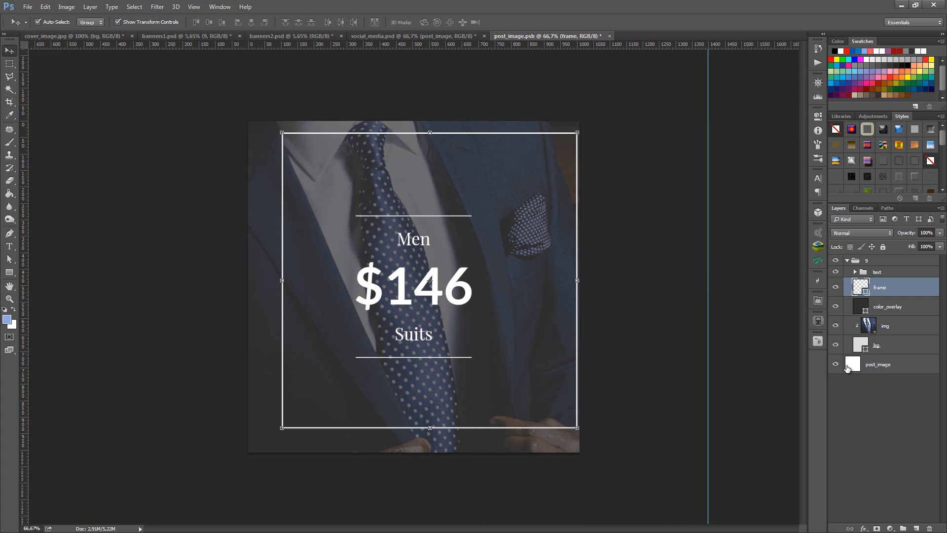
- Centre the frame shape horizontally and vertically on the canvas, using the post_image layer as the alignment selection, and deselect
{"action": "key", "text": "ctrl"}
{"action": "left_click", "coordinate": [853, 368], "text": "ctrl"}
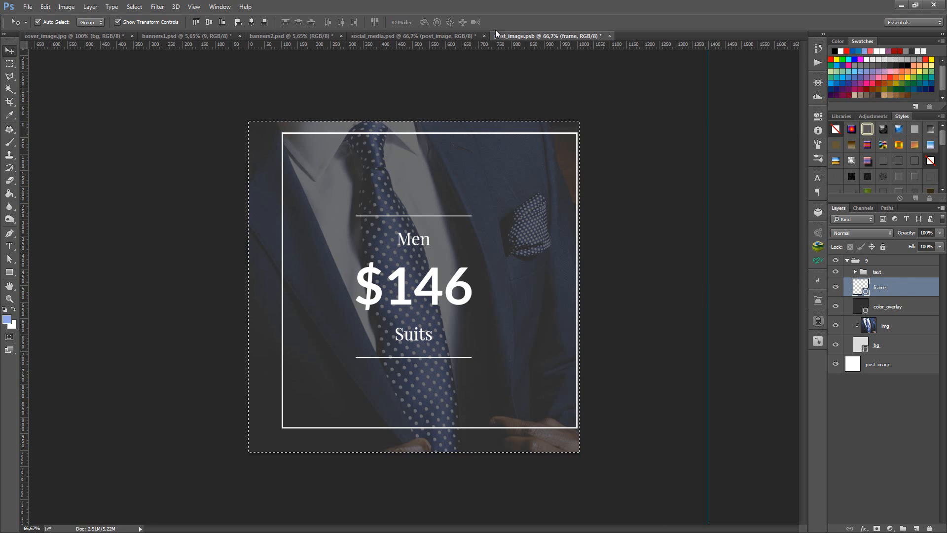
{"action": "left_click", "coordinate": [251, 23]}
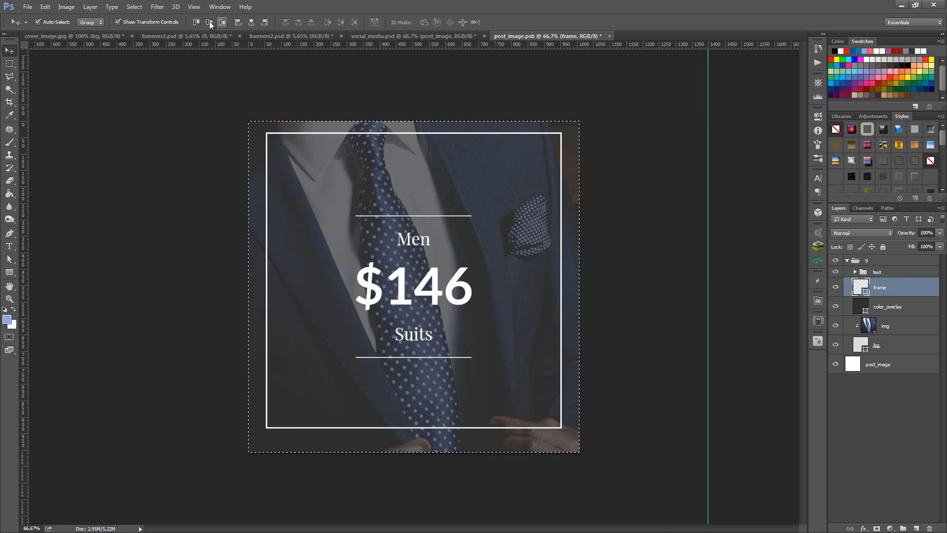
{"action": "left_click", "coordinate": [209, 23]}
{"action": "key", "text": "ctrl+d"}
{"action": "left_click", "coordinate": [154, 219]}
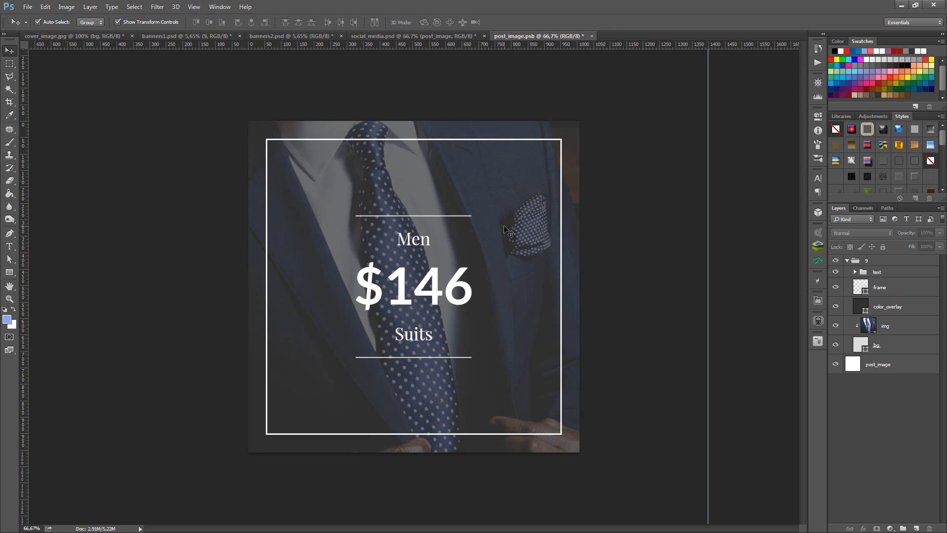
- Set the frame shape's stroke width to 3 pt
{"action": "key", "text": "a"}
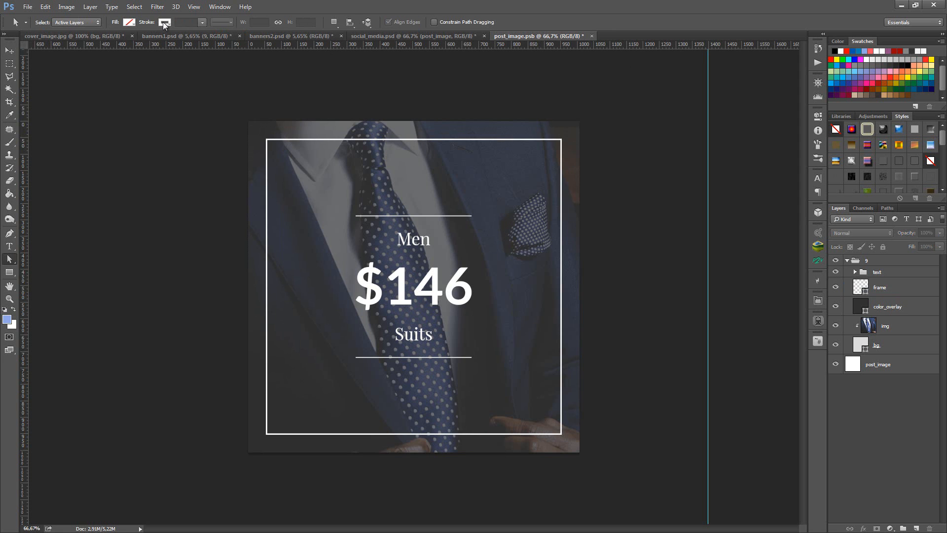
{"action": "left_click", "coordinate": [873, 286]}
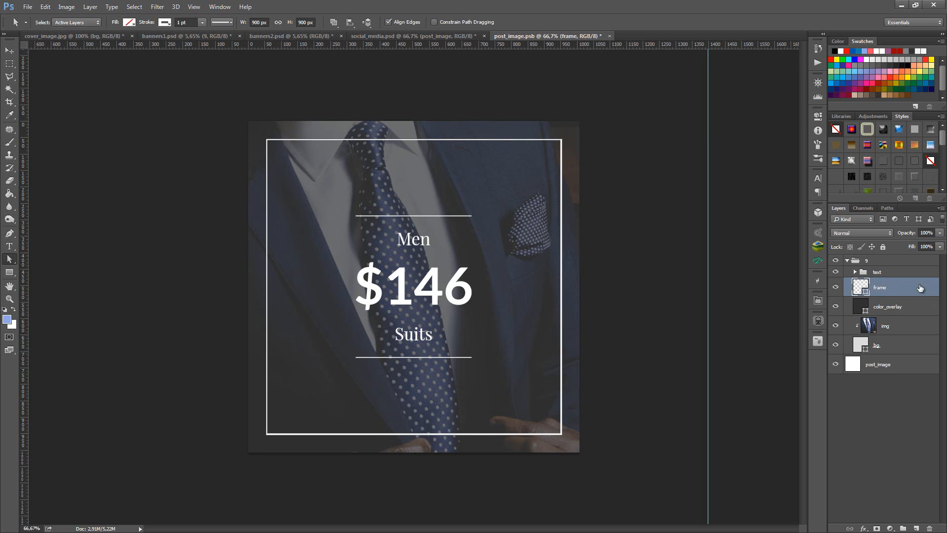
{"action": "left_click", "coordinate": [178, 22]}
{"action": "type", "text": "3"}
{"action": "key", "text": "Return"}
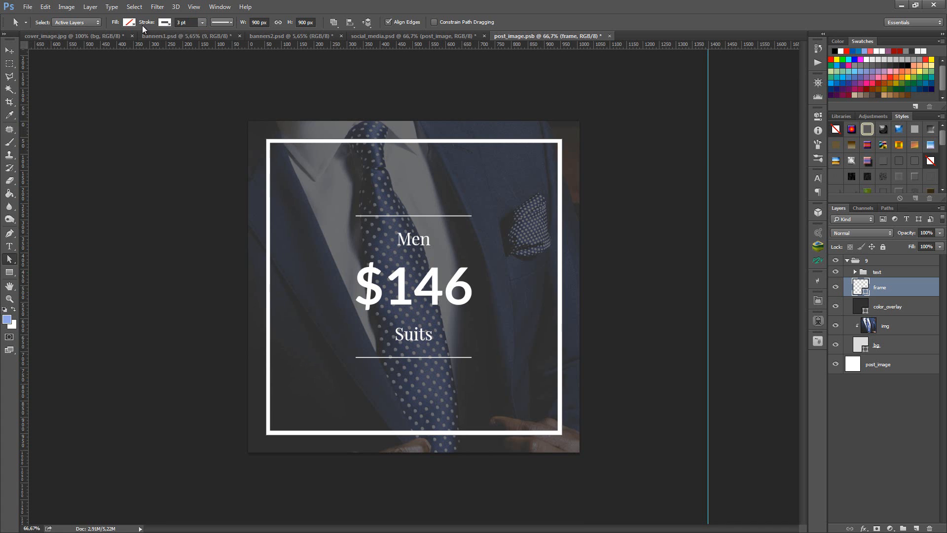
{"action": "left_click", "coordinate": [10, 63]}
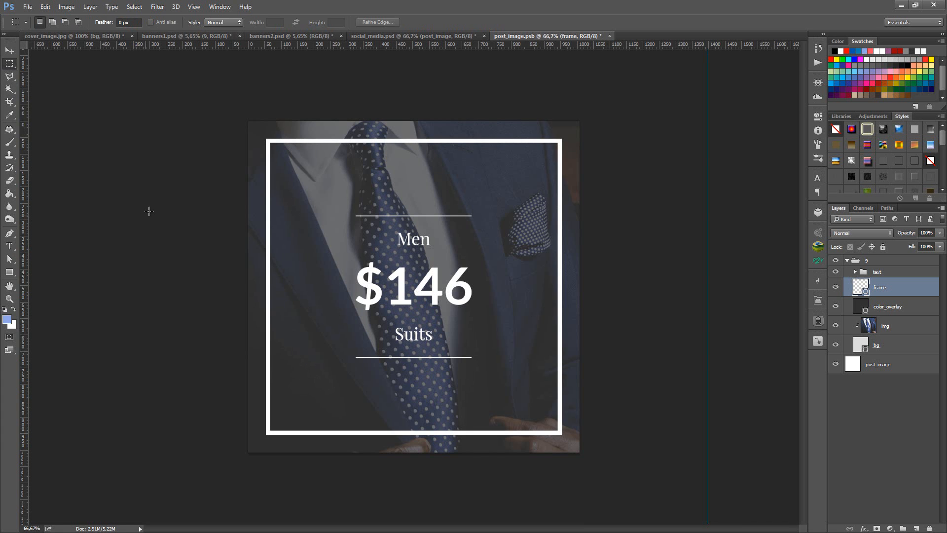
- Delete the img layer from the banner group and open the stock photo fashion-601558_1920 from the People folder
{"action": "left_click", "coordinate": [898, 328]}
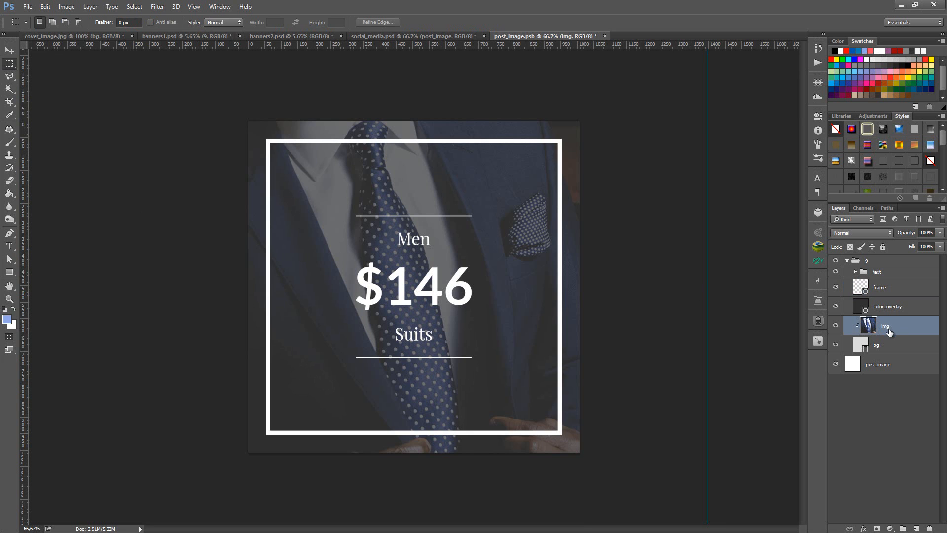
{"action": "key", "text": "Delete"}
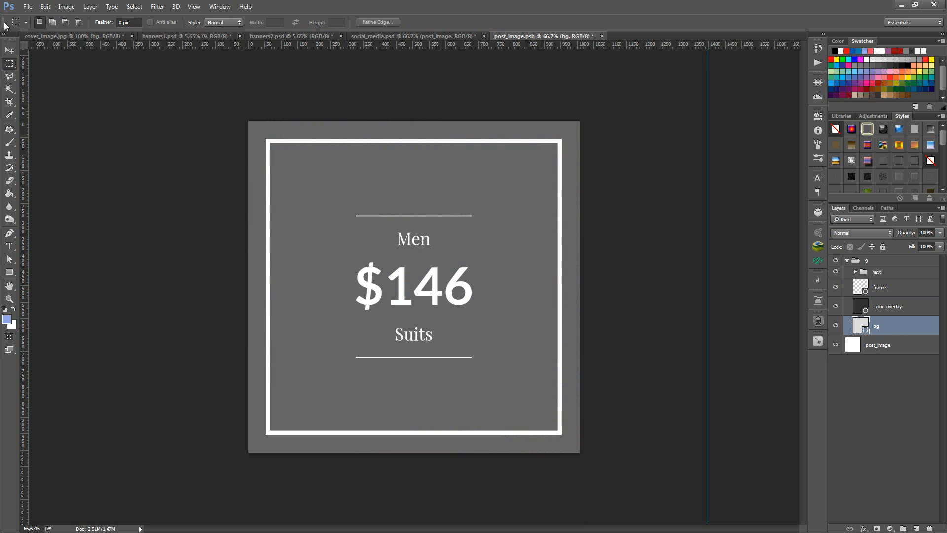
{"action": "left_click", "coordinate": [27, 7]}
{"action": "left_click", "coordinate": [32, 27]}
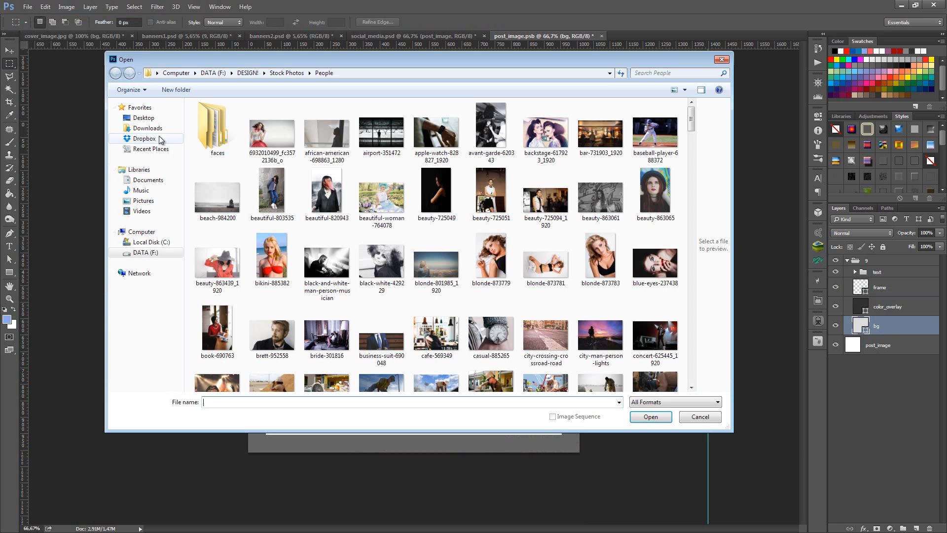
{"action": "left_click", "coordinate": [437, 339]}
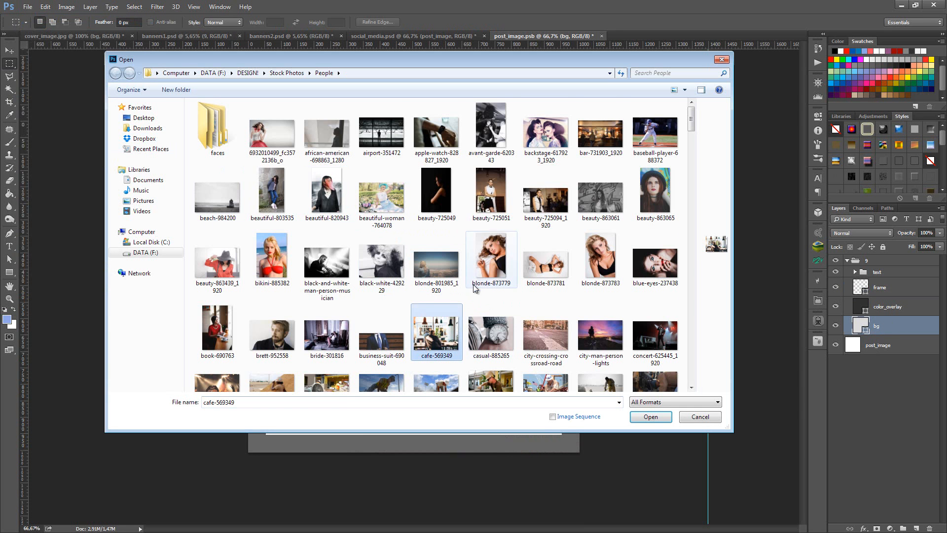
{"action": "scroll", "coordinate": [471, 288], "scroll_direction": "down", "scroll_amount": 3}
{"action": "scroll", "coordinate": [477, 284], "scroll_direction": "down", "scroll_amount": 3}
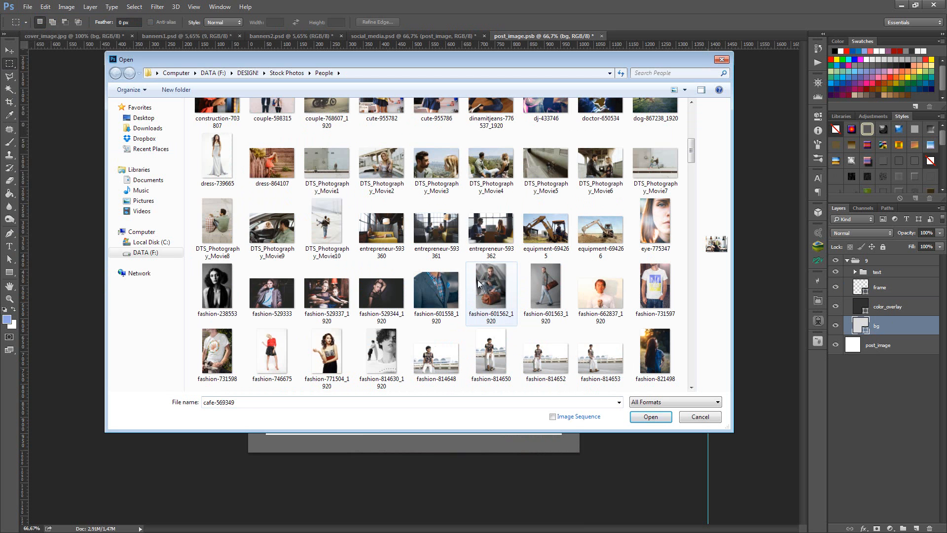
{"action": "left_click", "coordinate": [449, 303]}
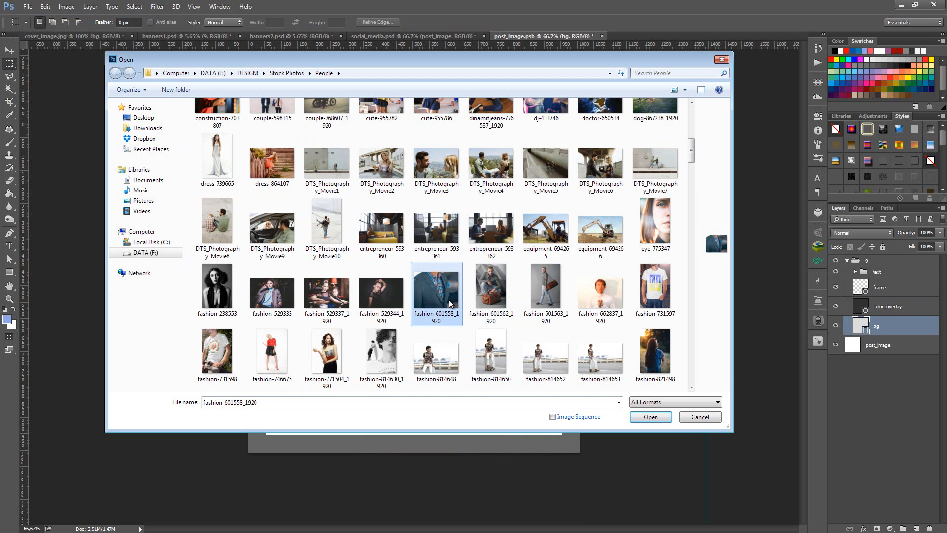
{"action": "left_click", "coordinate": [642, 419]}
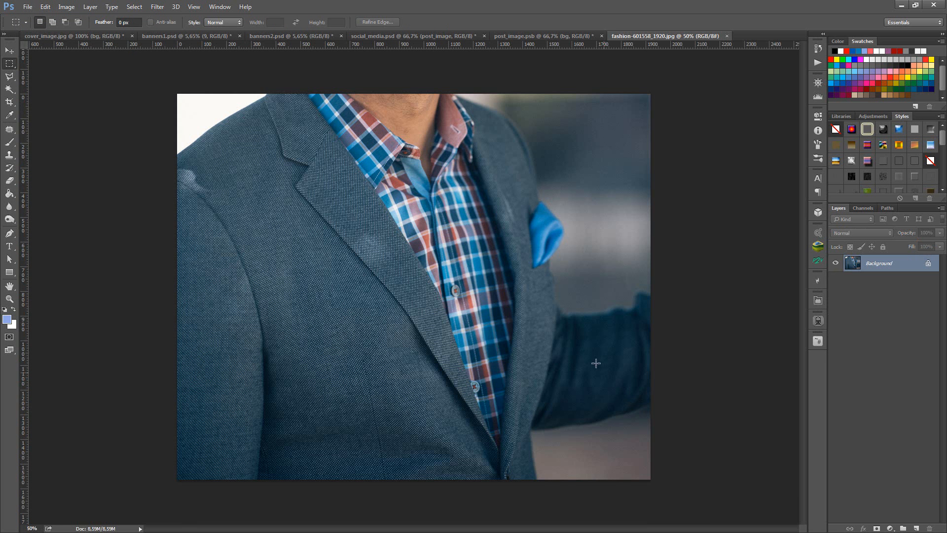
- Bring the jacket photo into post_image.psb directly above the bg layer, then scale it down and position it to cover the canvas
{"action": "key", "text": "v"}
{"action": "left_click_drag", "start_coordinate": [486, 77], "coordinate": [455, 187]}
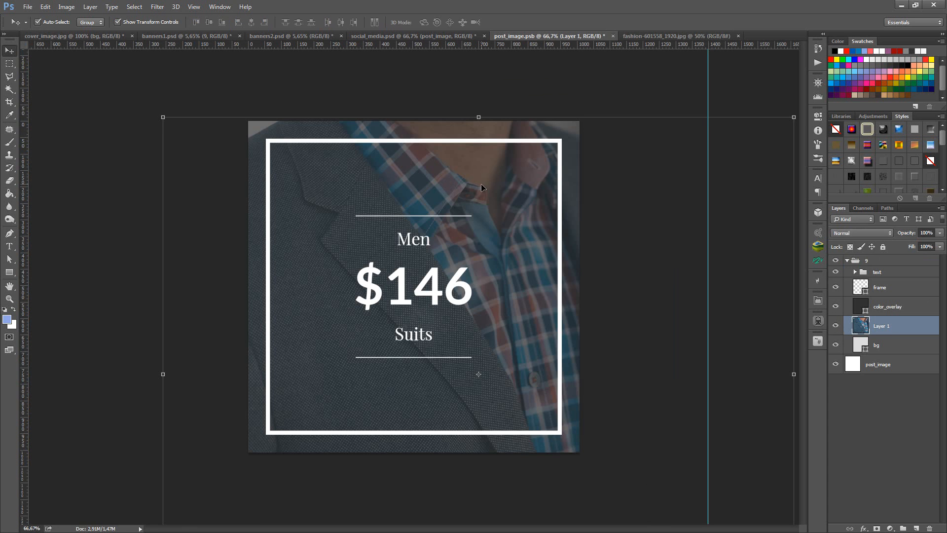
{"action": "left_click", "coordinate": [478, 117]}
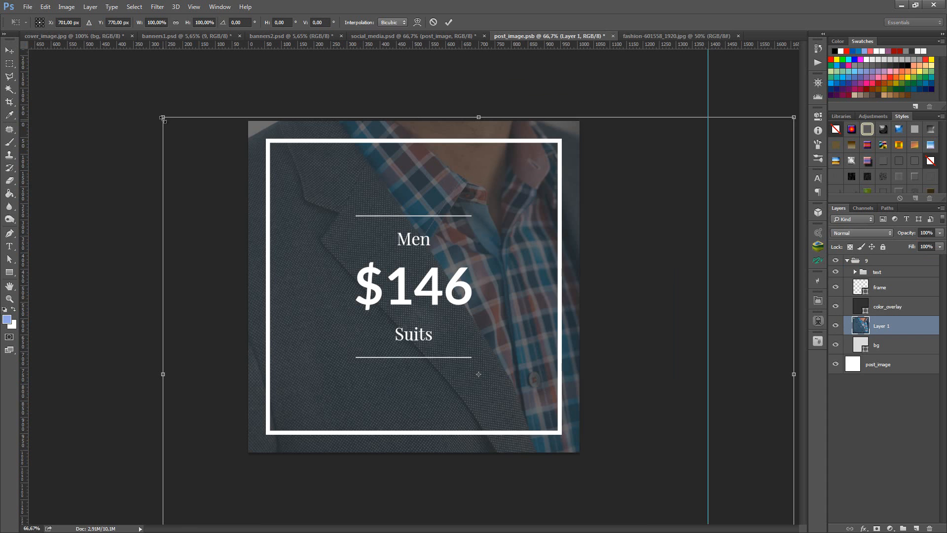
{"action": "left_click_drag", "start_coordinate": [162, 118], "coordinate": [241, 222]}
{"action": "left_click_drag", "start_coordinate": [508, 246], "coordinate": [472, 191]}
{"action": "key", "text": "Return"}
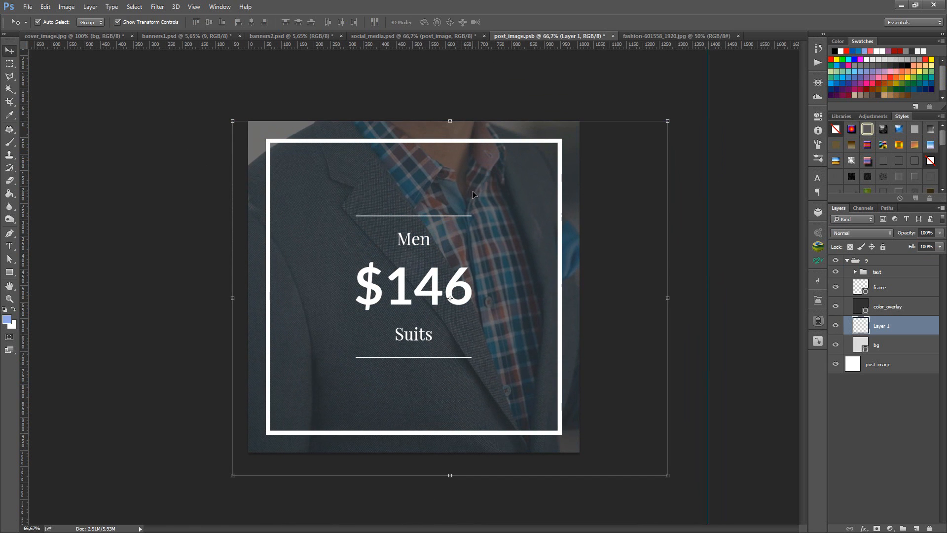